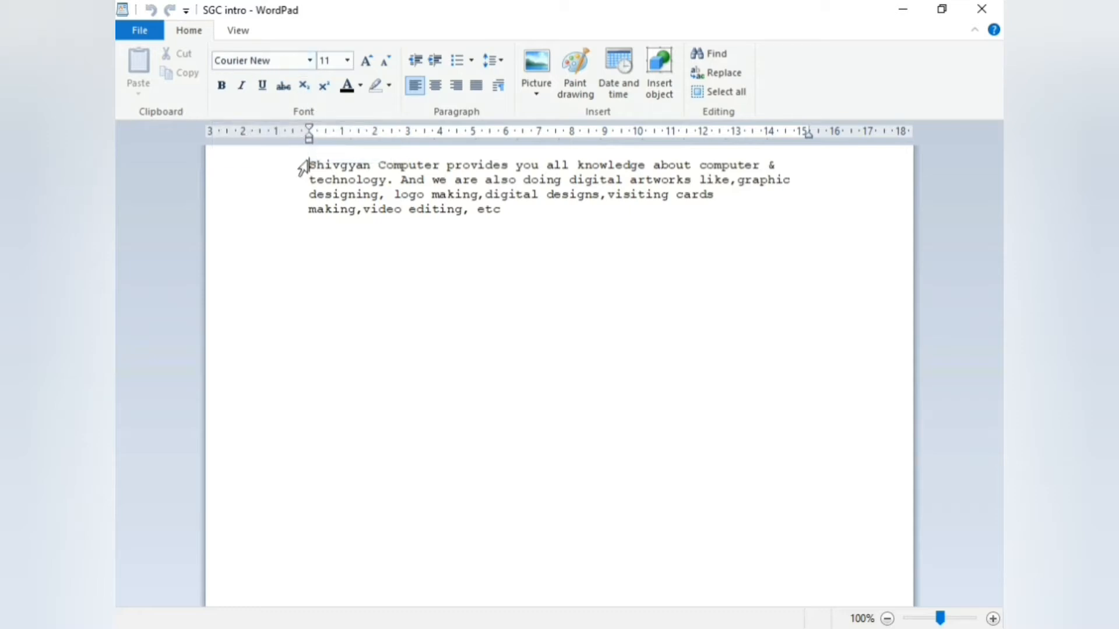
Select the intro paragraph and, after trying Cooper Black, Californian FB and Bernard MT Condensed, set it to Bahnschrift
left_click_drag(309, 165, 502, 213)
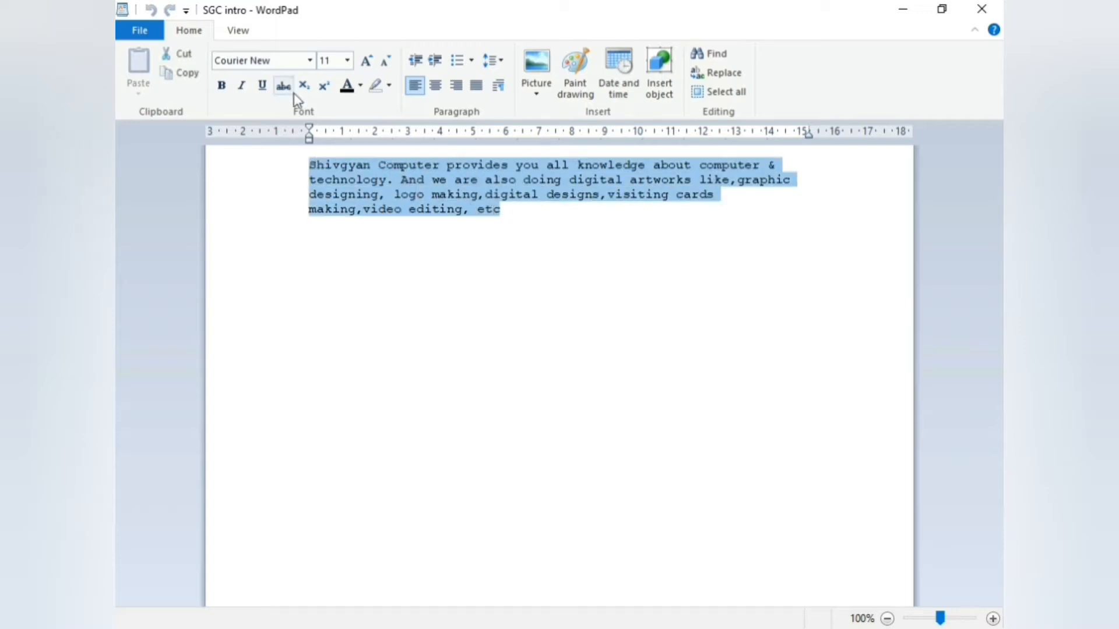
left_click(310, 60)
scroll(284, 288, "down", 1)
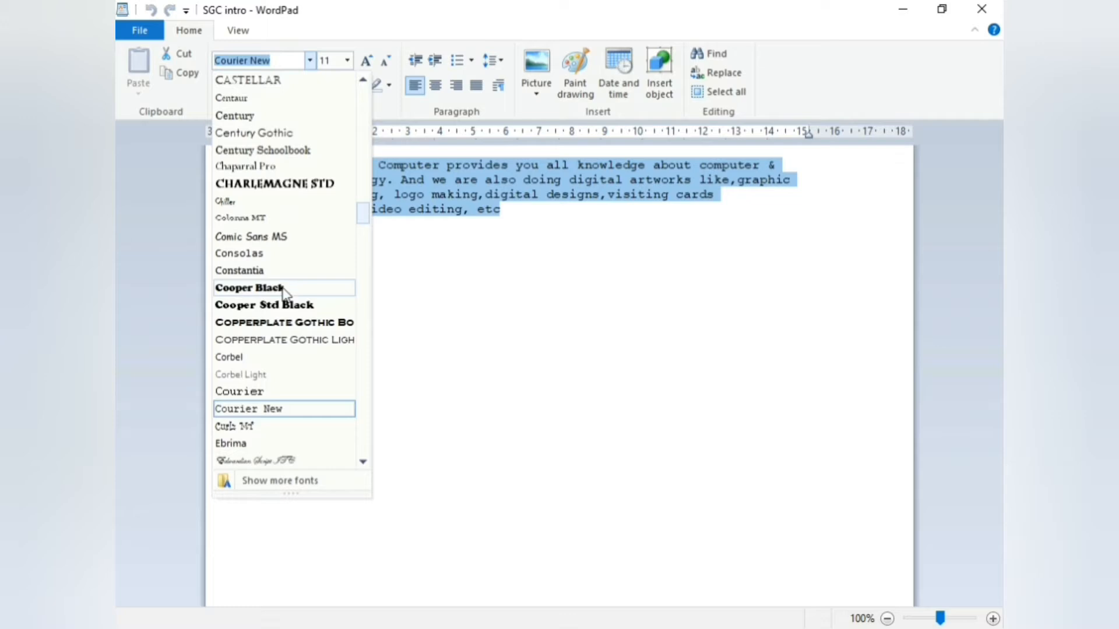
left_click(284, 289)
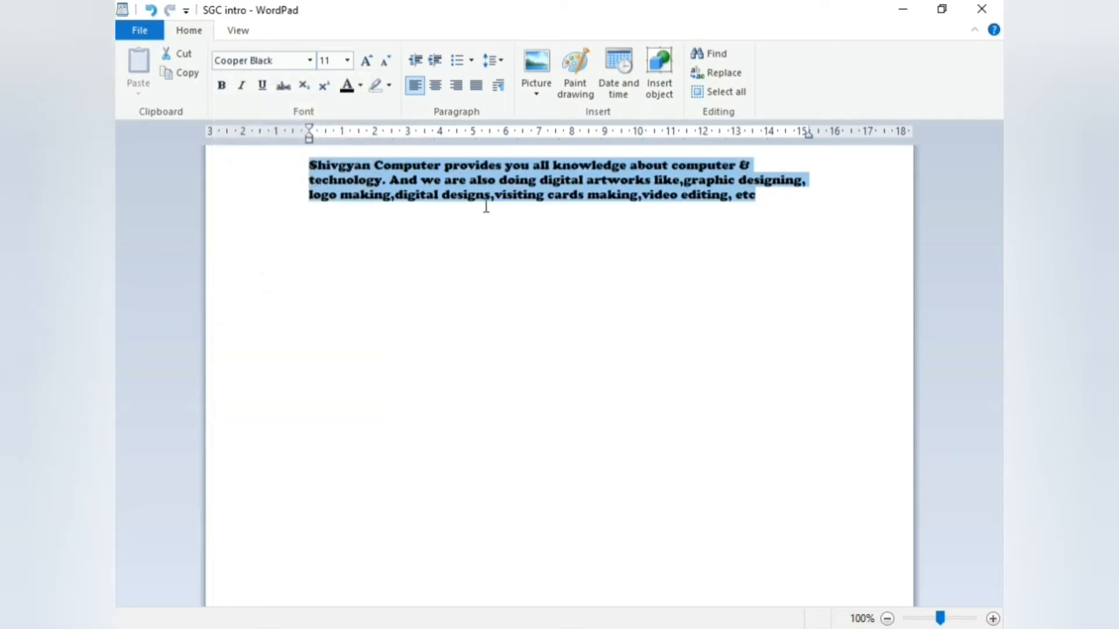
left_click(310, 60)
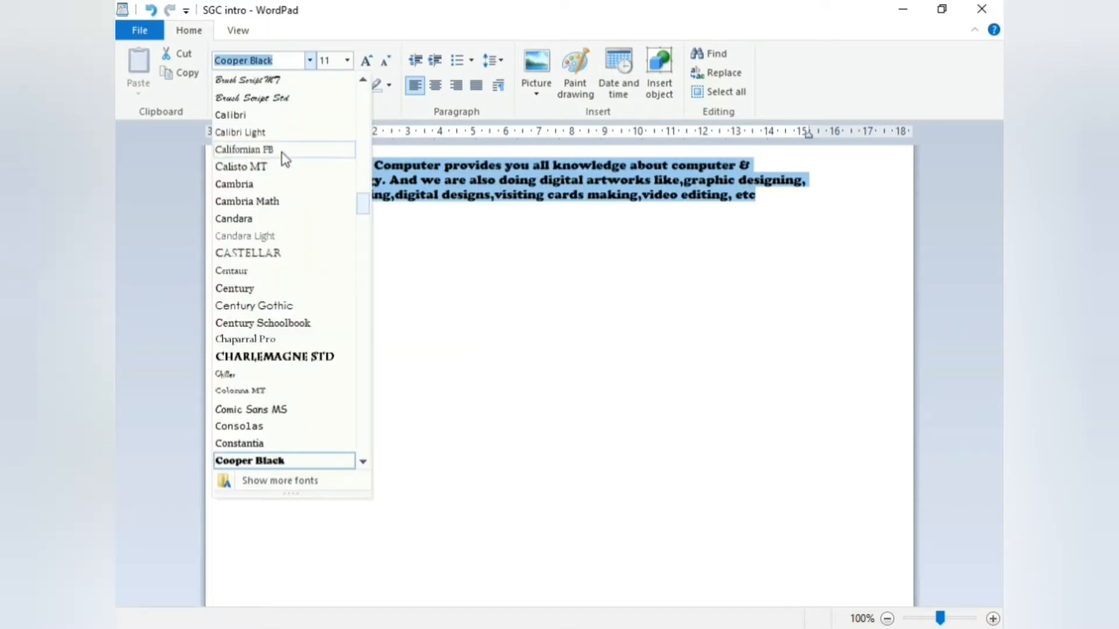
left_click(284, 151)
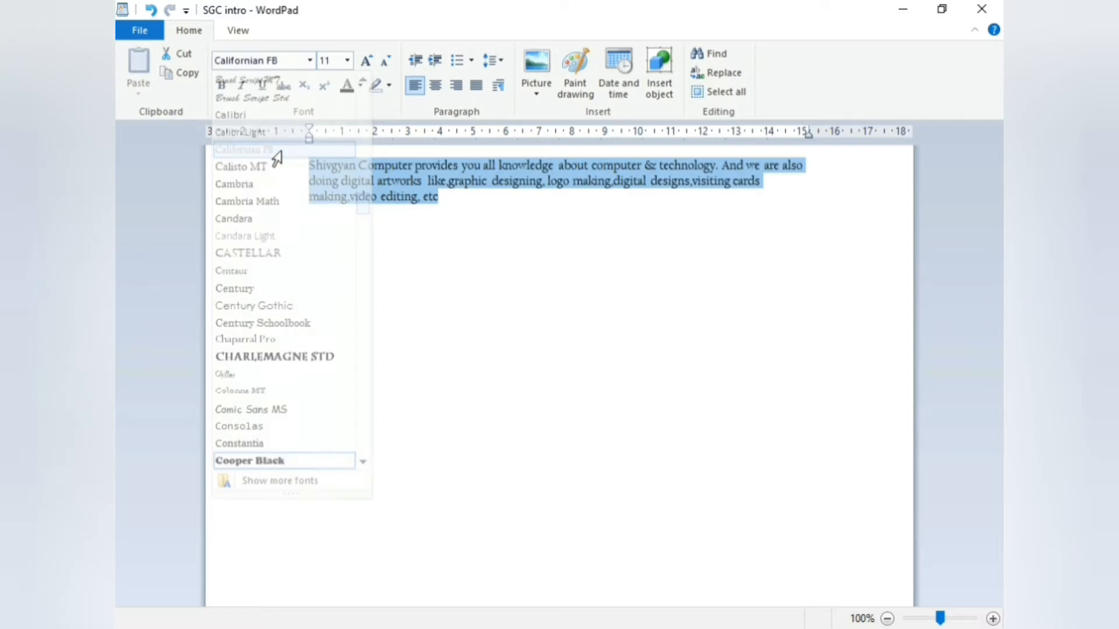
left_click(309, 62)
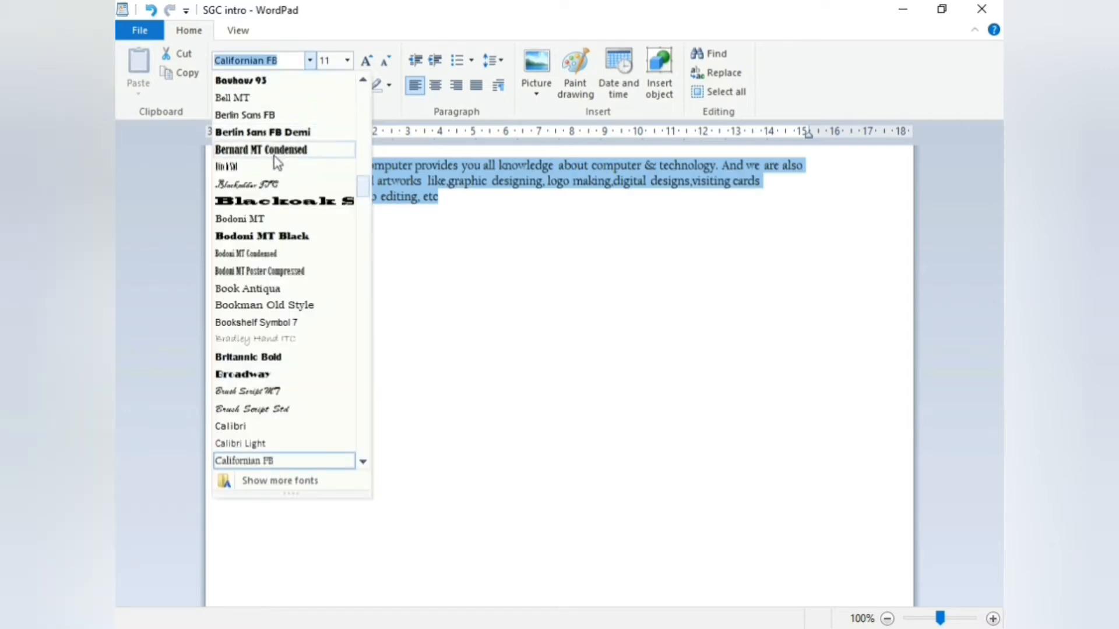
left_click(270, 151)
left_click(310, 61)
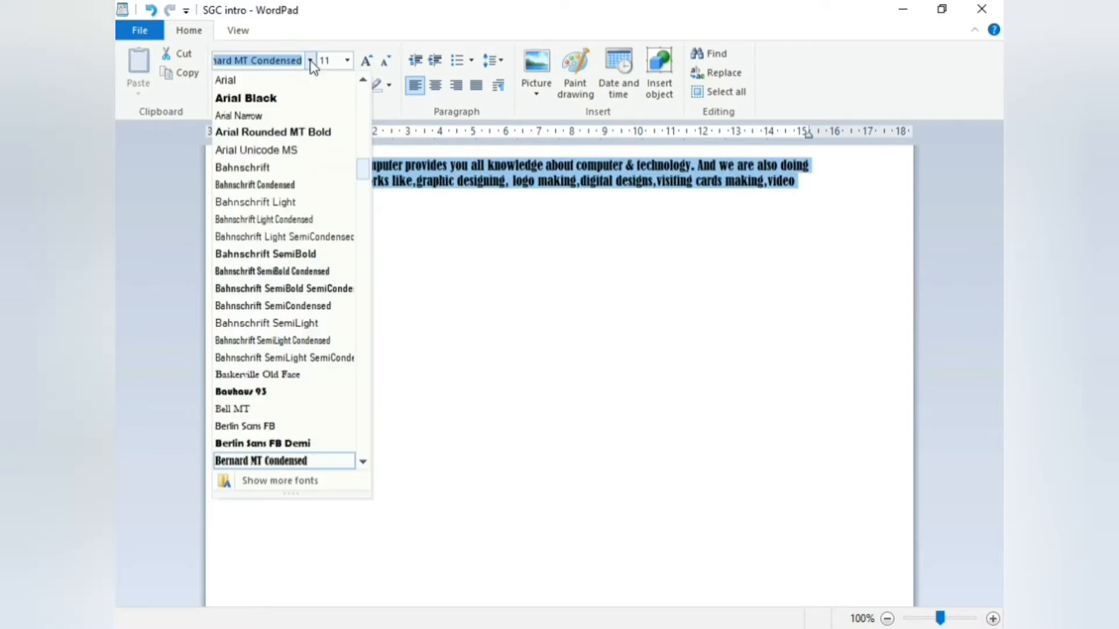
left_click(301, 168)
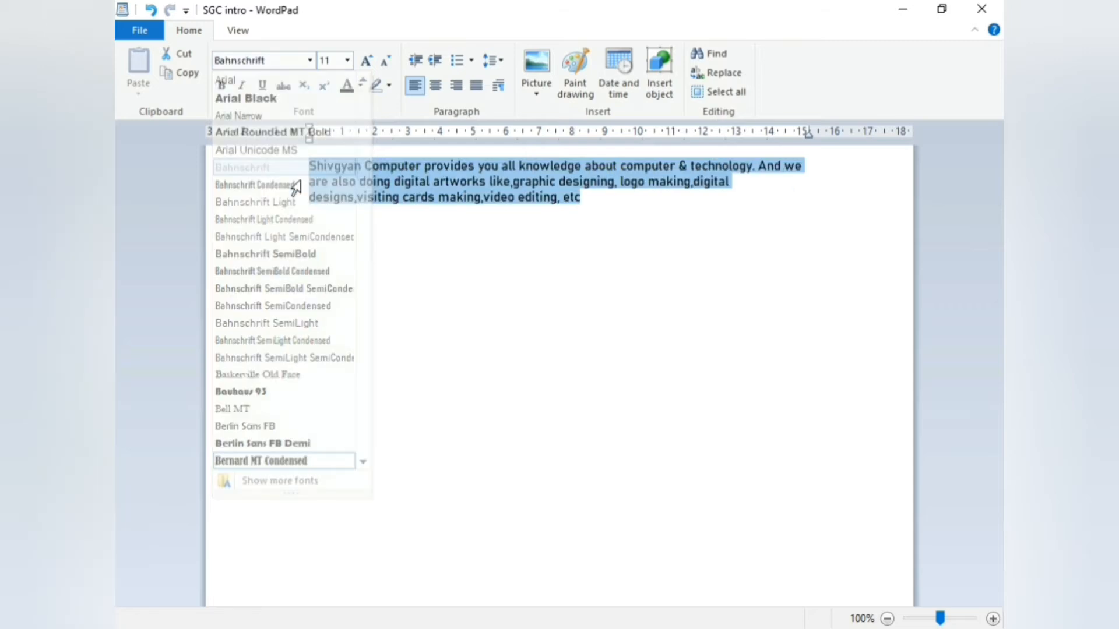
Set the paragraph's font size to 14 after briefly trying 9
left_click(347, 66)
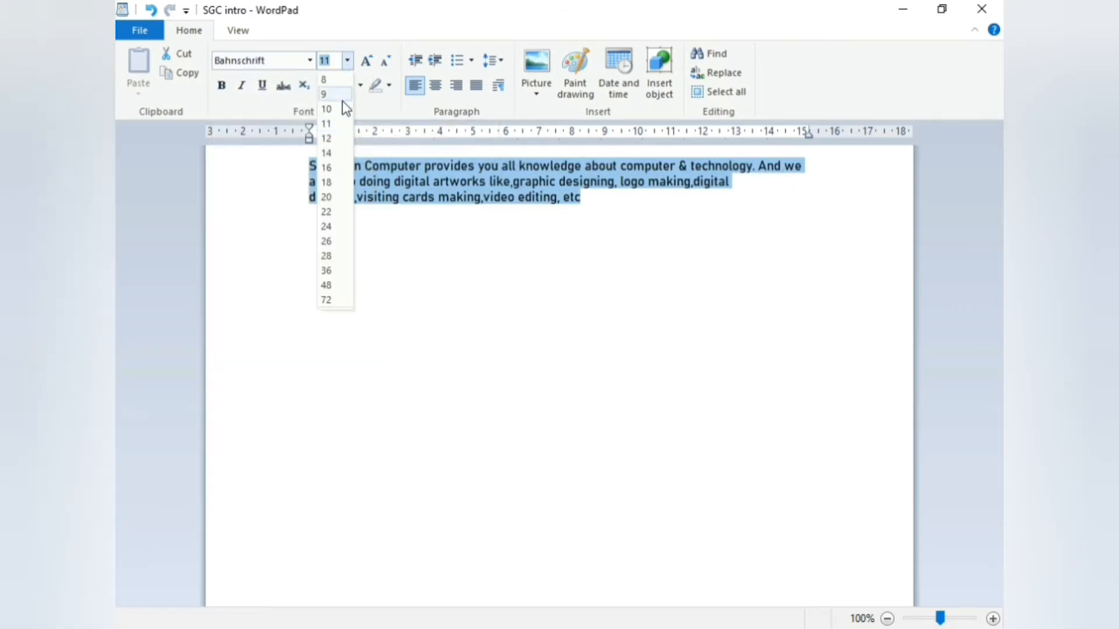
left_click(341, 100)
left_click(347, 60)
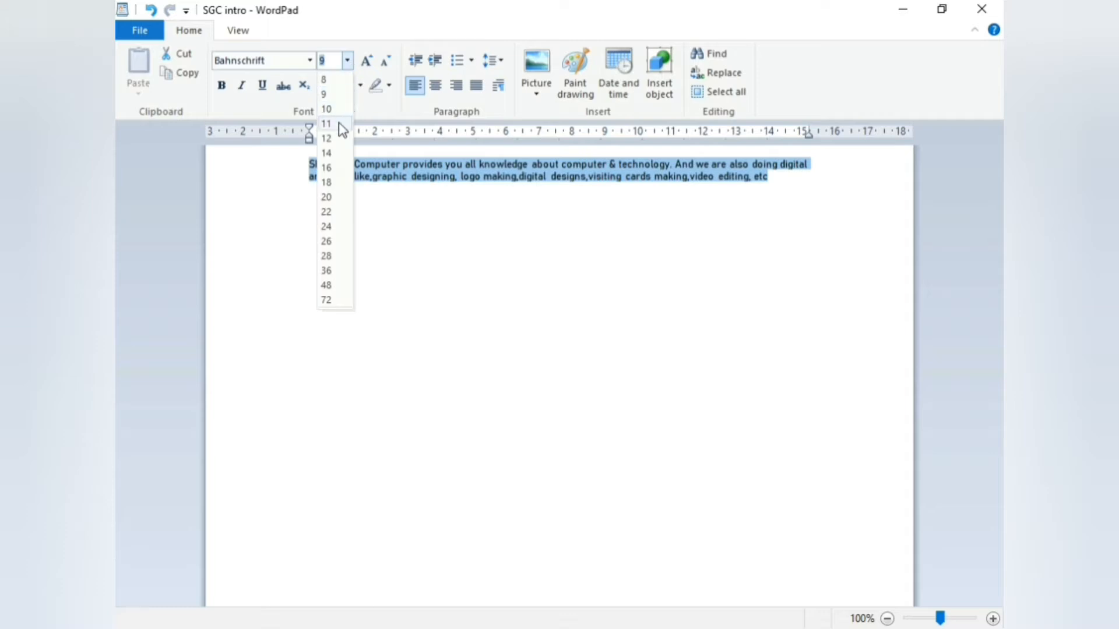
left_click(331, 149)
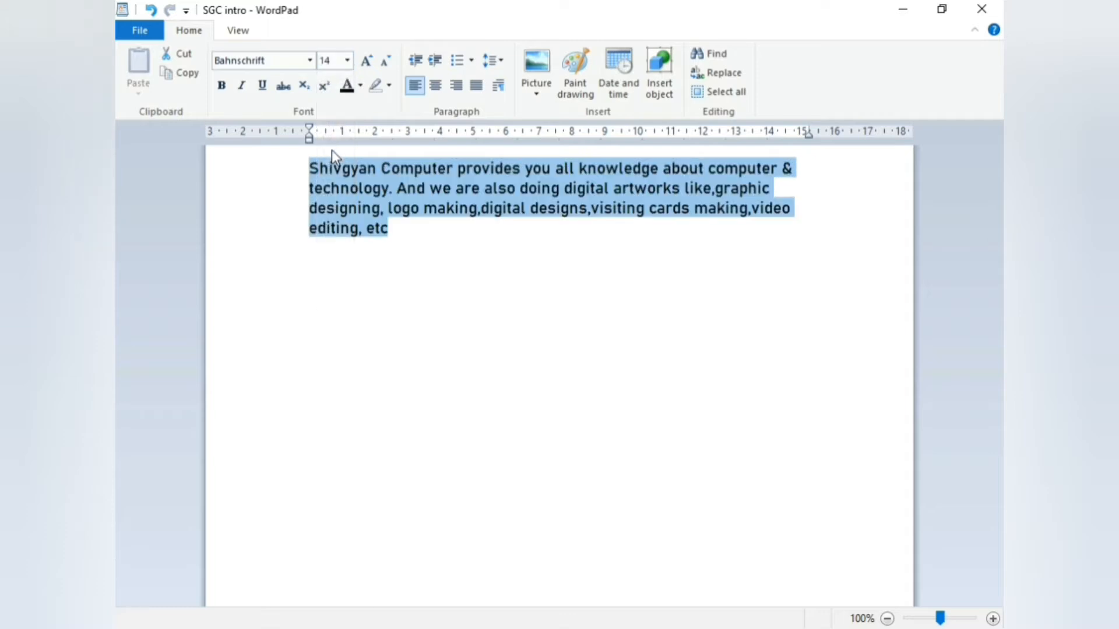
left_click(366, 67)
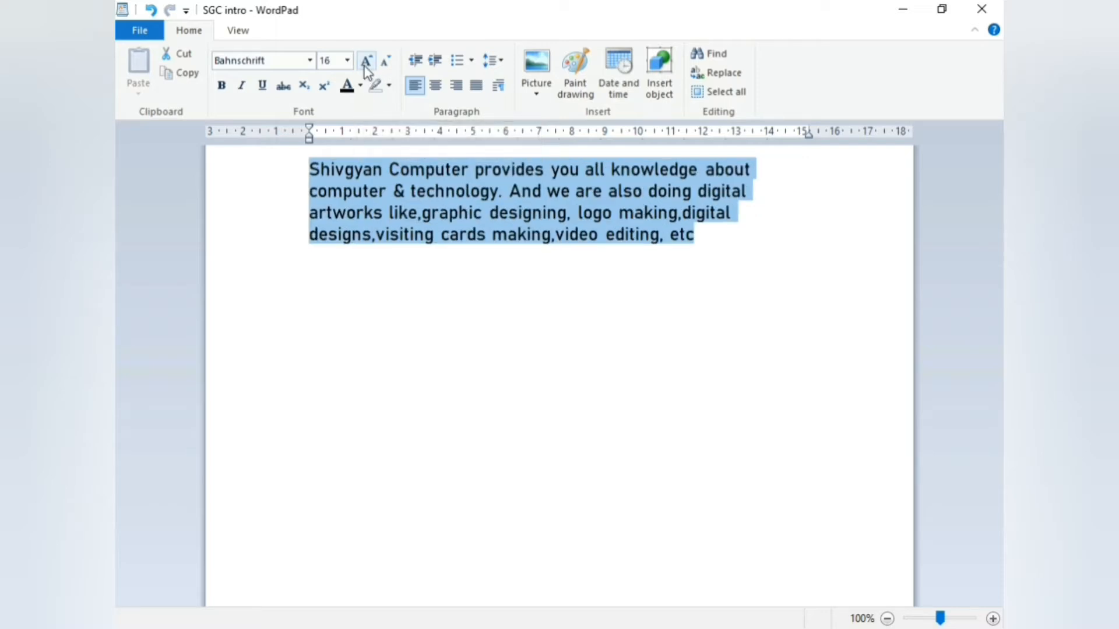
left_click(365, 67)
left_click(365, 67)
left_click(366, 67)
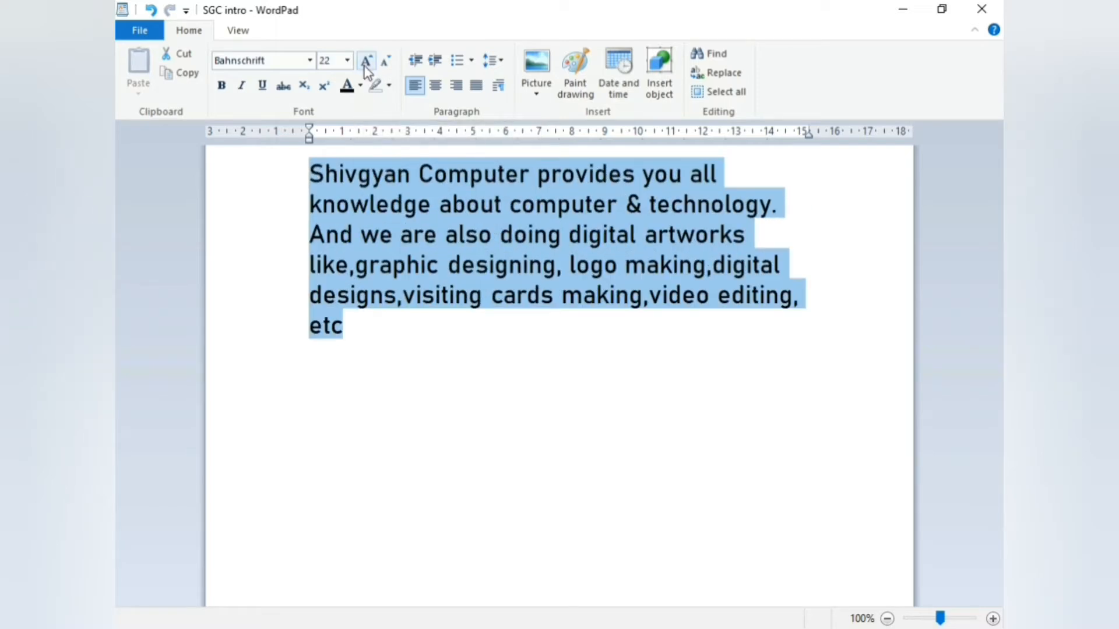
left_click(365, 67)
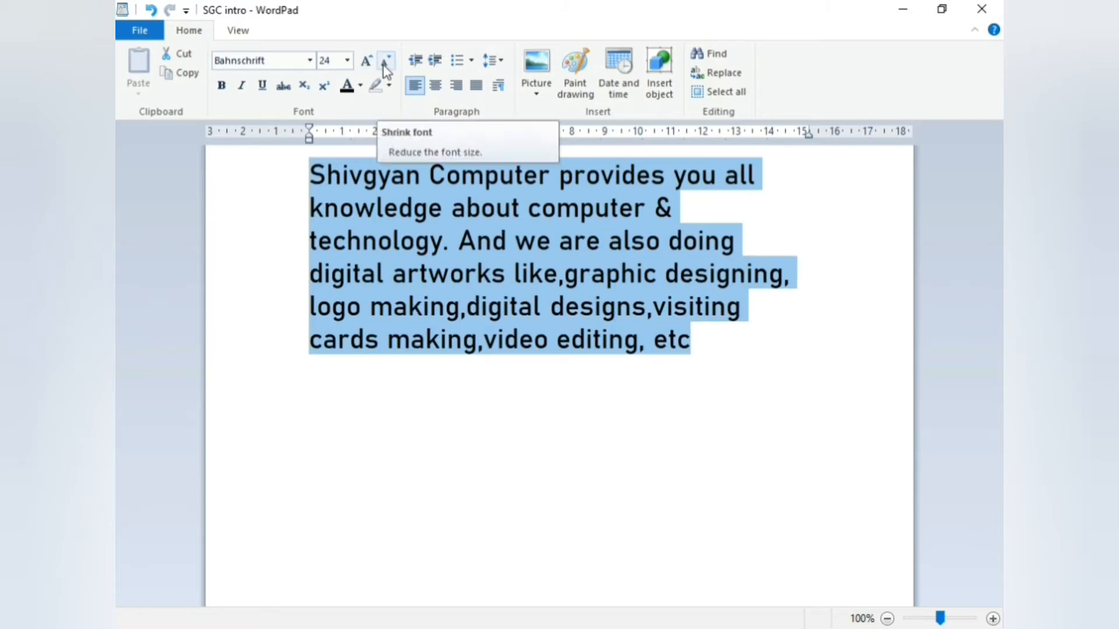
left_click(384, 66)
left_click(384, 65)
left_click(384, 65)
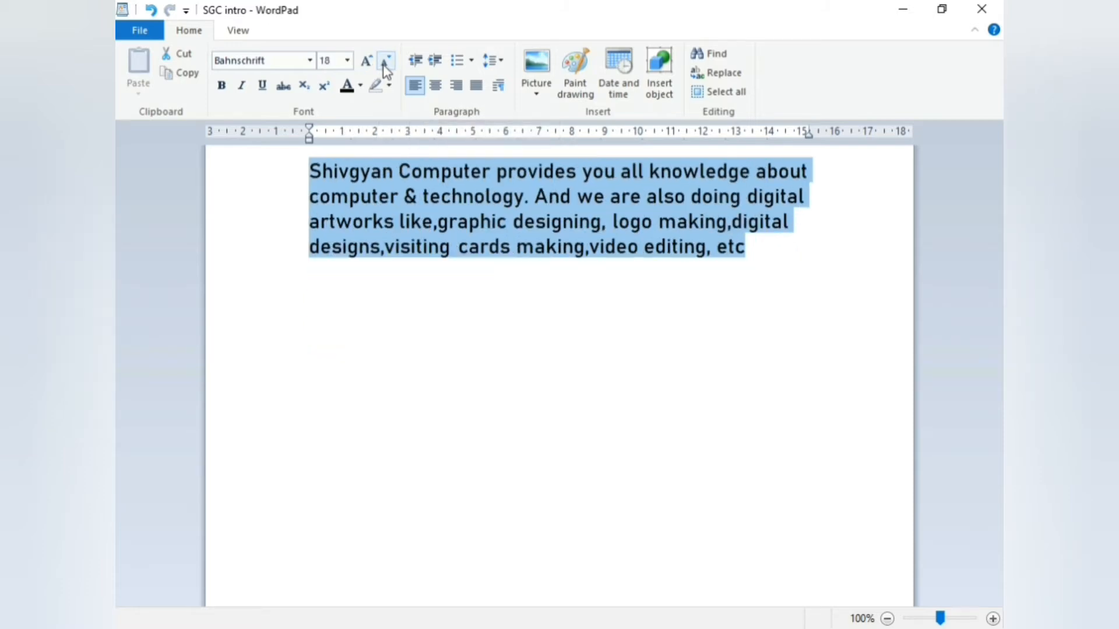
left_click(384, 65)
left_click(384, 66)
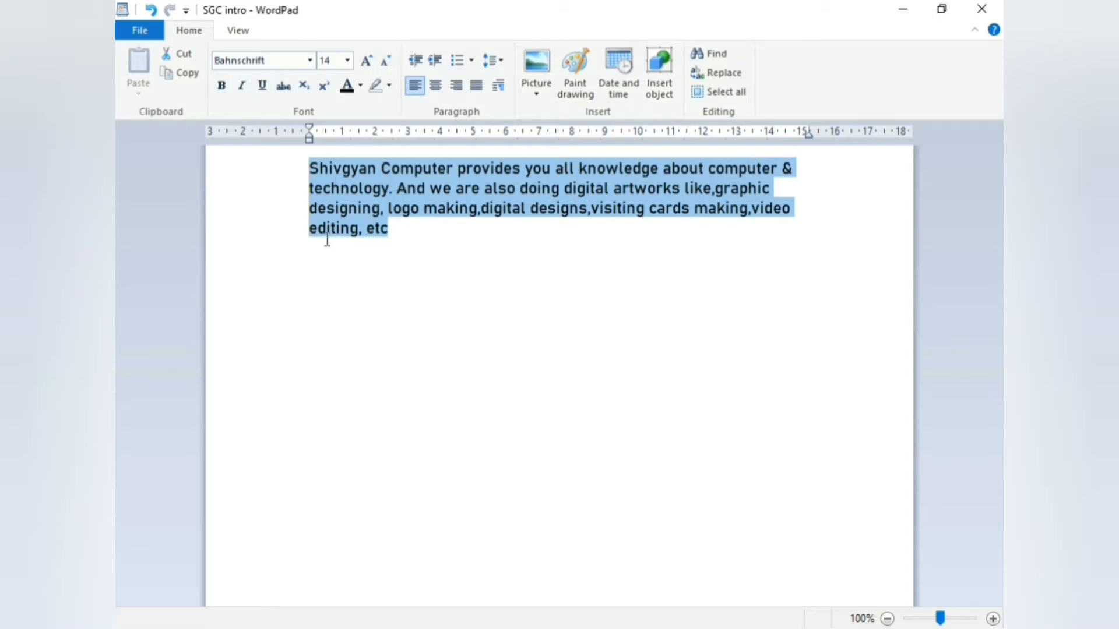
Make the paragraph bold and italic, then select all text and add underline and strikethrough
left_click(222, 88)
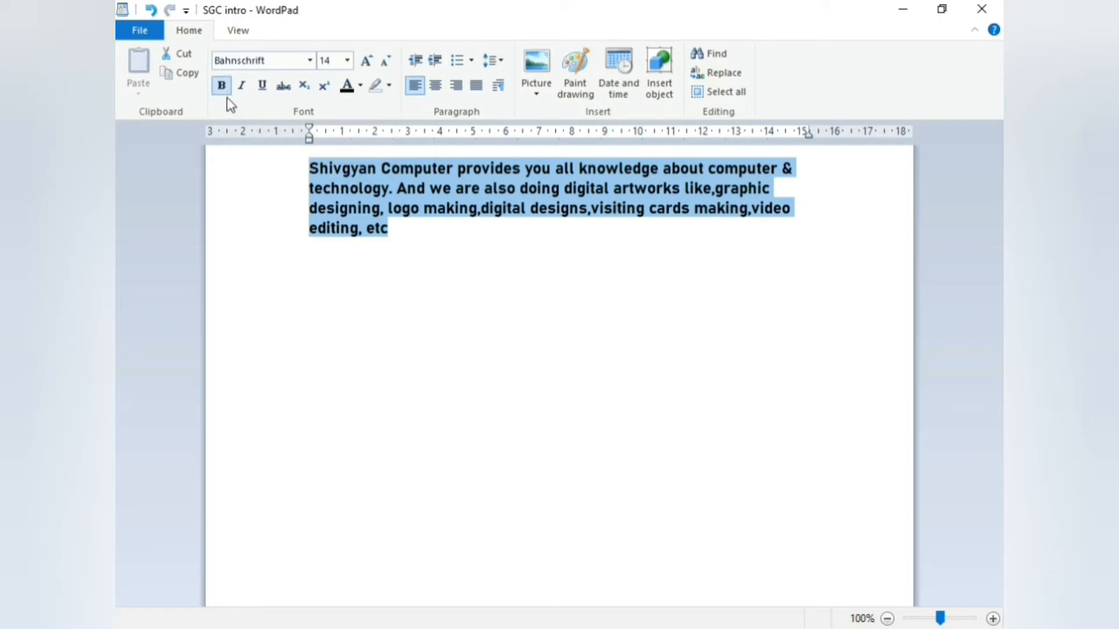
left_click(244, 88)
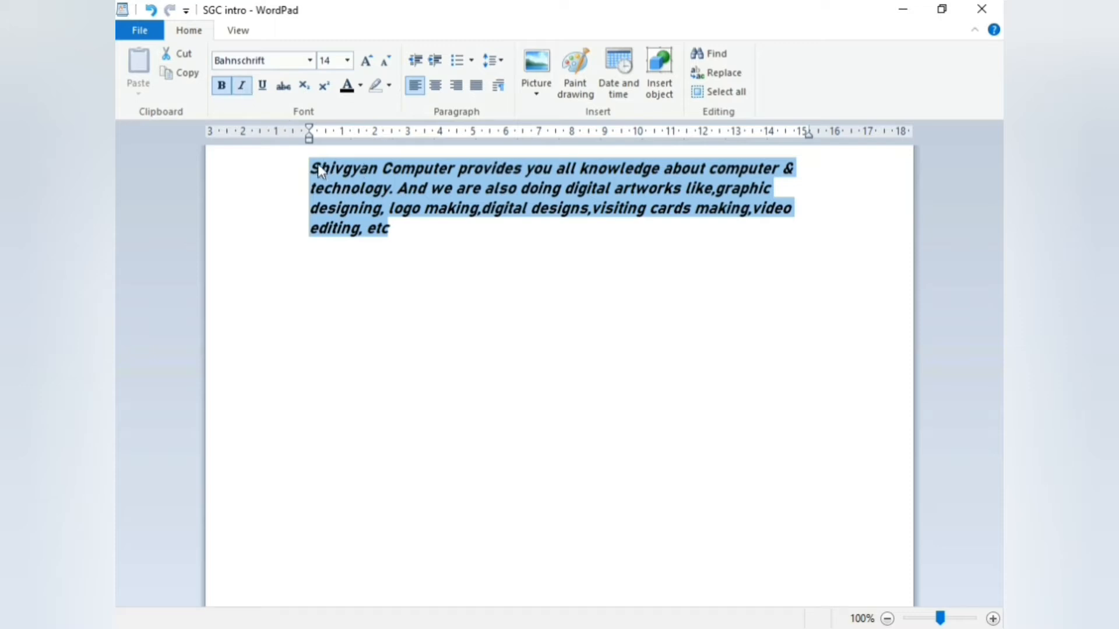
triple_click(300, 169)
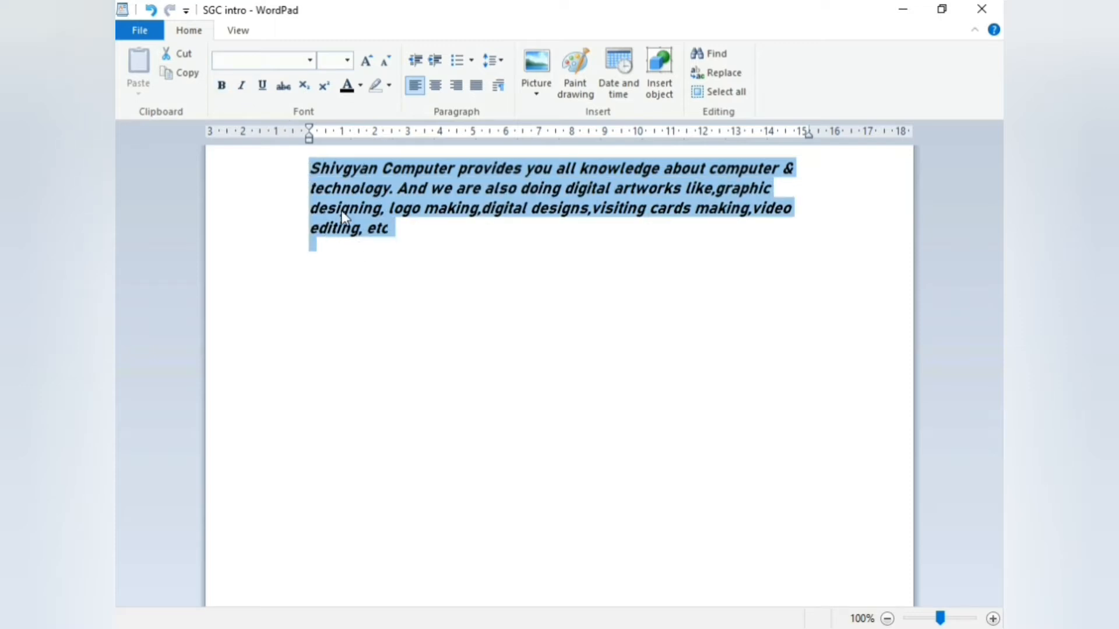
left_click(262, 87)
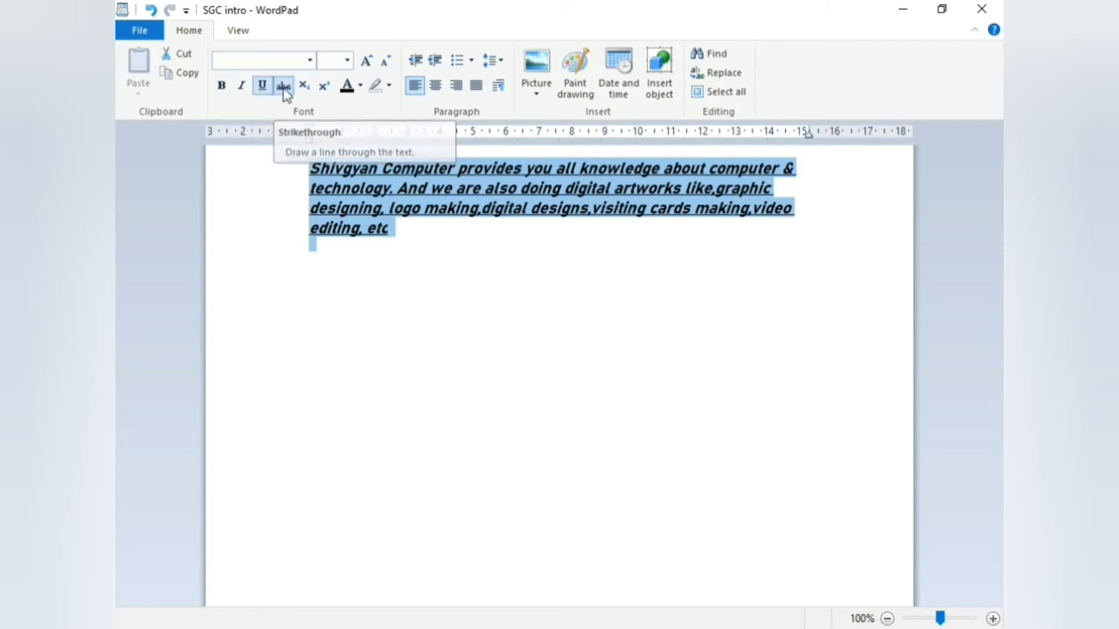
left_click(284, 87)
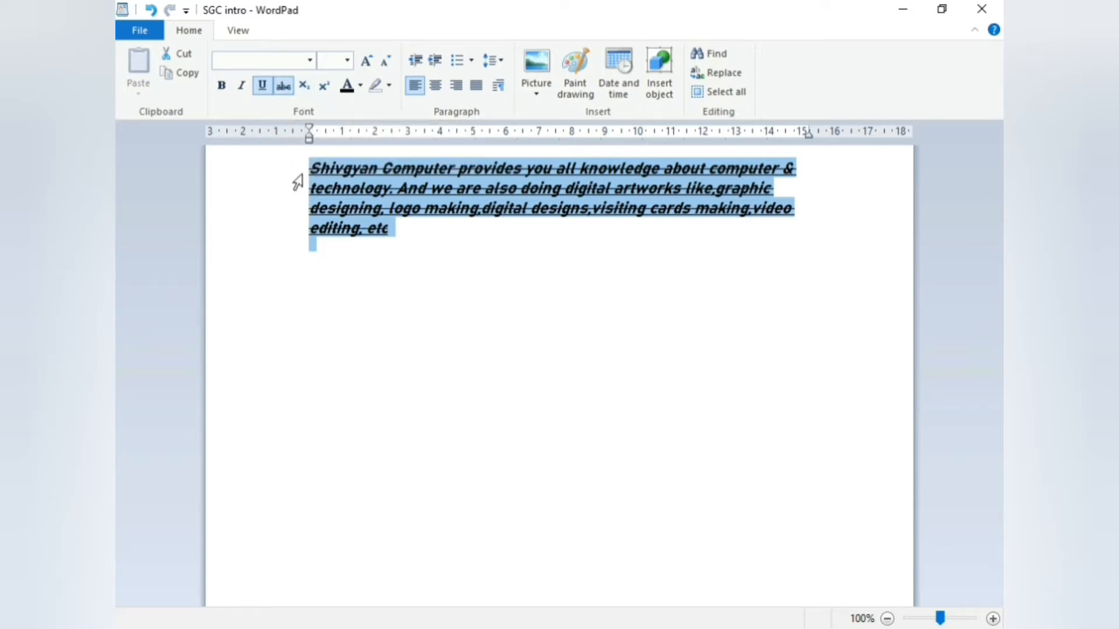
Remove the underline and strikethrough from the whole paragraph, leaving it bold italic
left_click(392, 243)
left_click(260, 85)
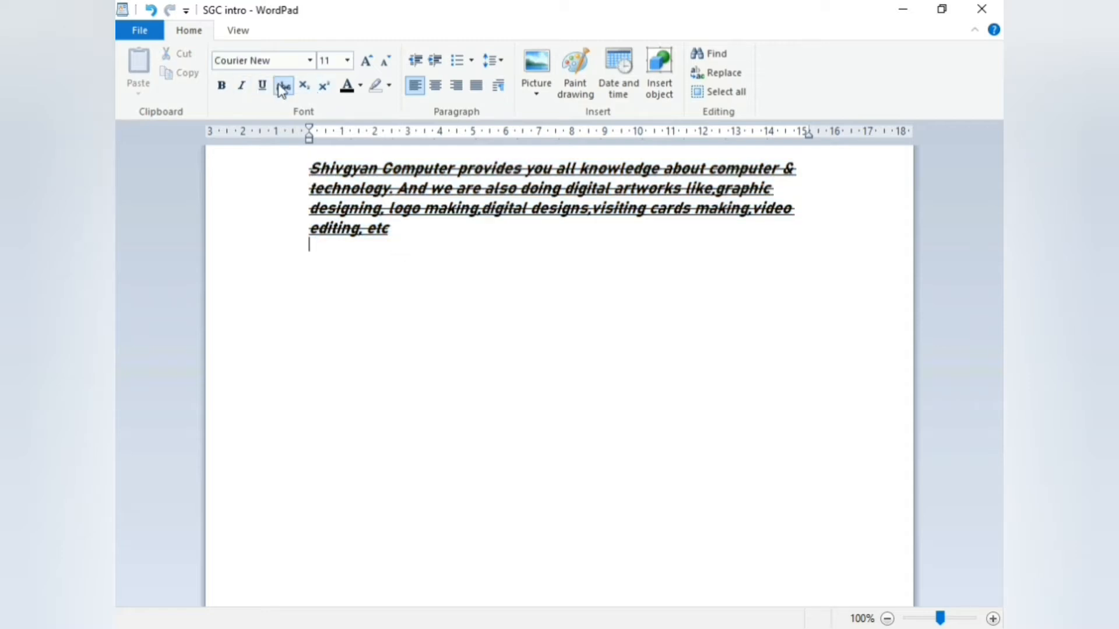
left_click(283, 86)
left_click_drag(301, 168, 356, 263)
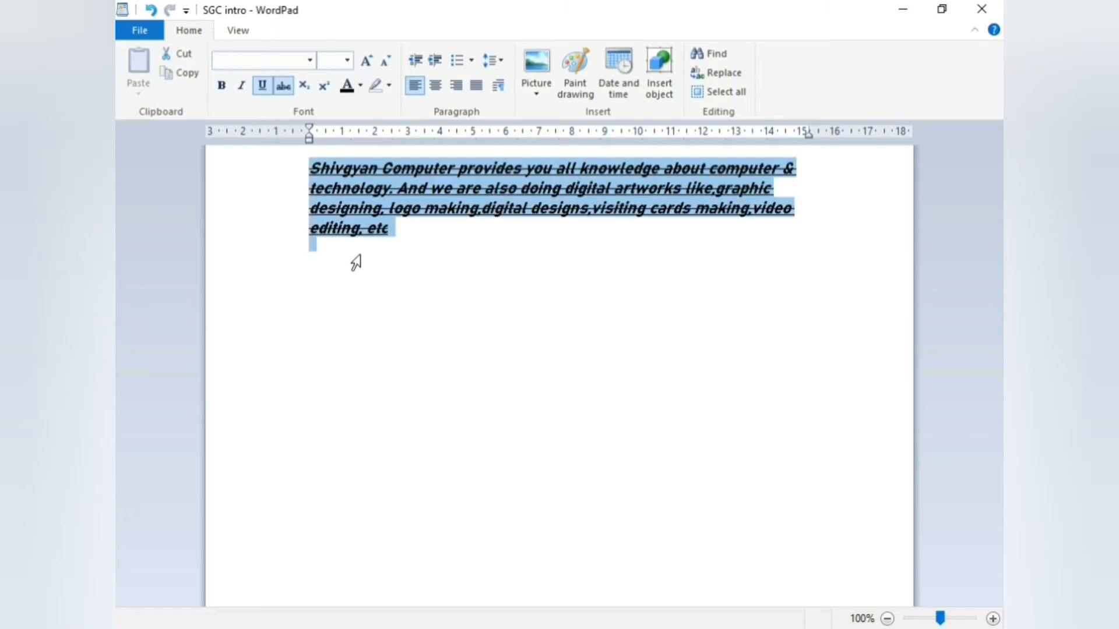
left_click(262, 86)
left_click(283, 86)
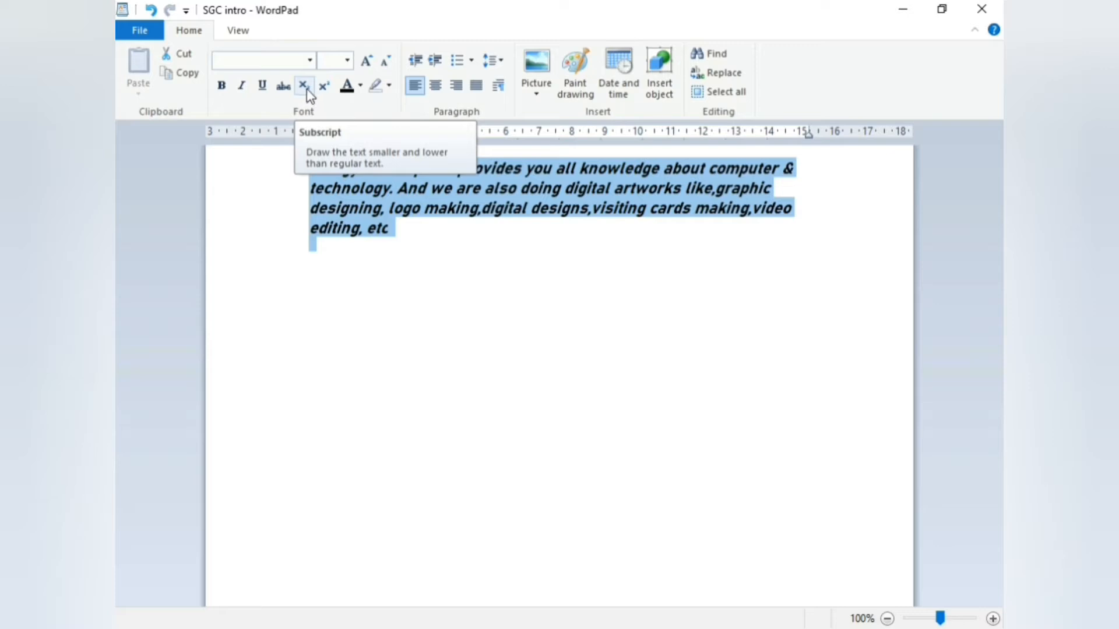
left_click(328, 280)
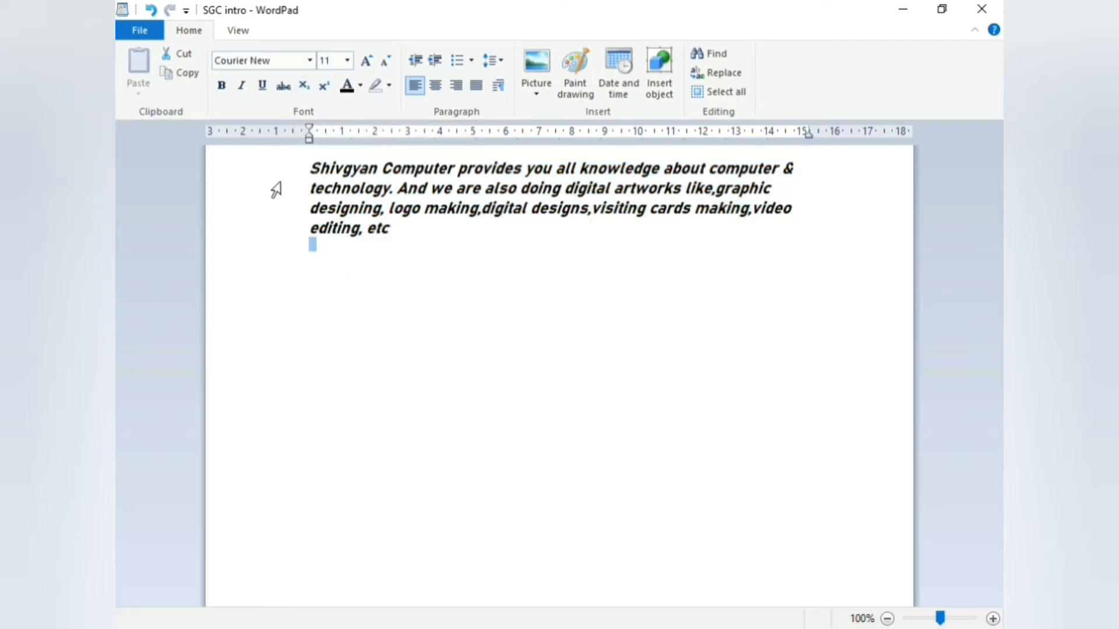
Make 'hivgyan' after the capital S superscript, switching from an initial subscript
left_click_drag(319, 170, 371, 176)
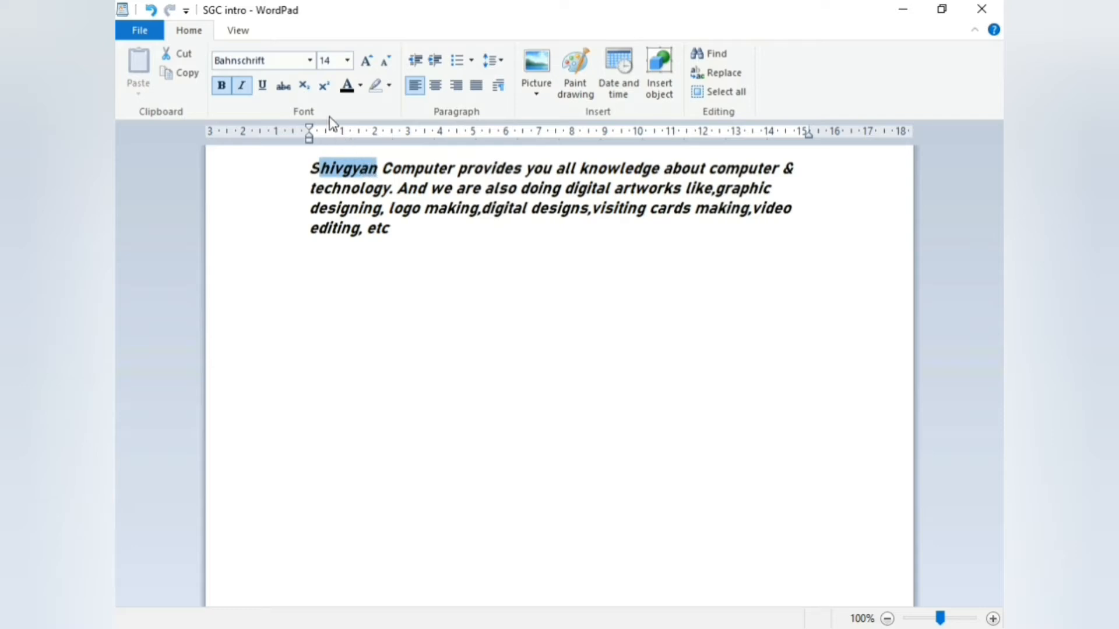
left_click(302, 89)
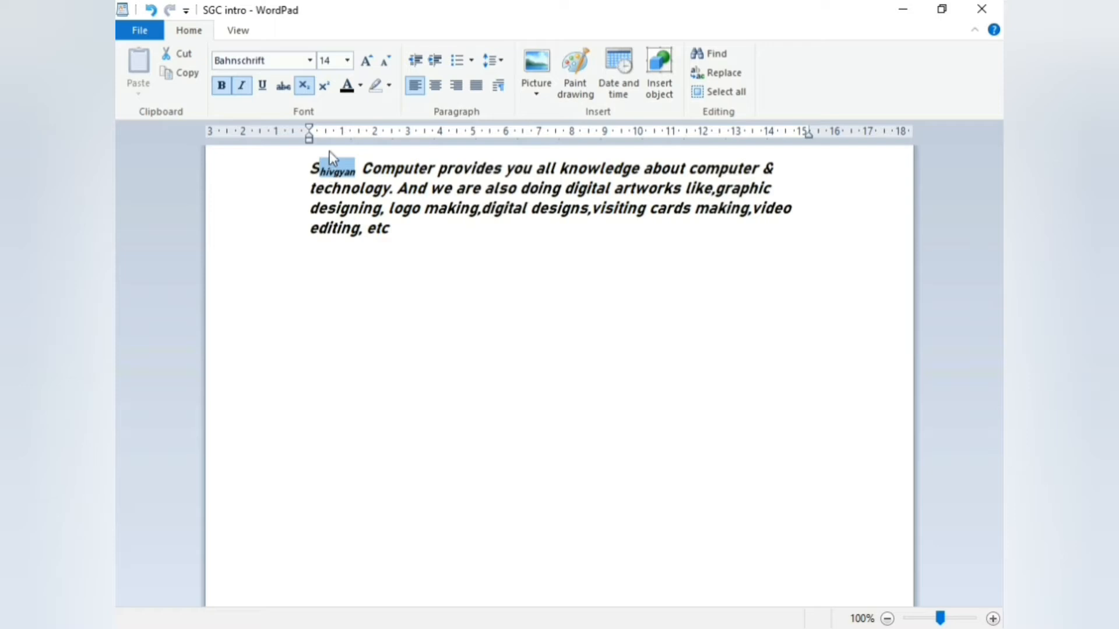
left_click(325, 88)
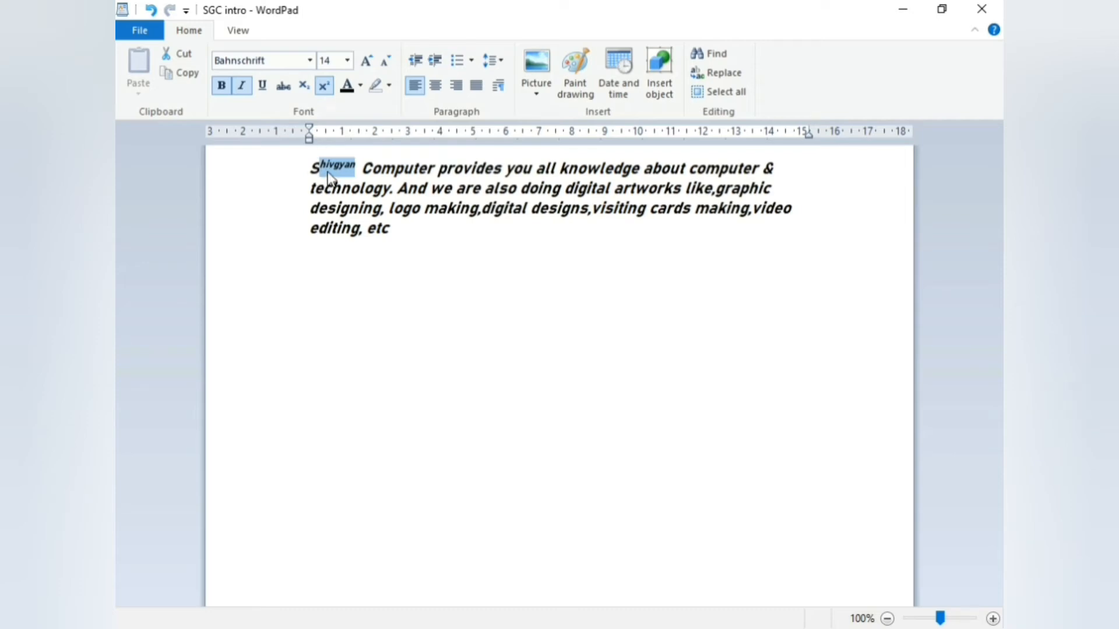
left_click(360, 172)
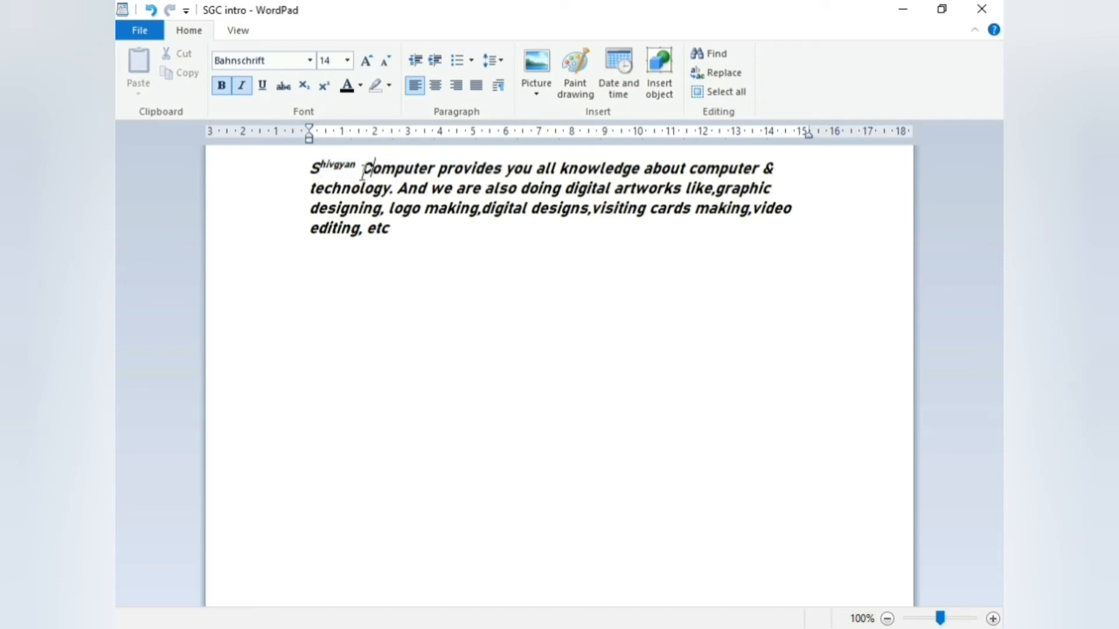
Turn the whole intro paragraph's text red
left_click(360, 86)
left_click(367, 150)
left_click(294, 301)
left_click_drag(310, 169, 412, 237)
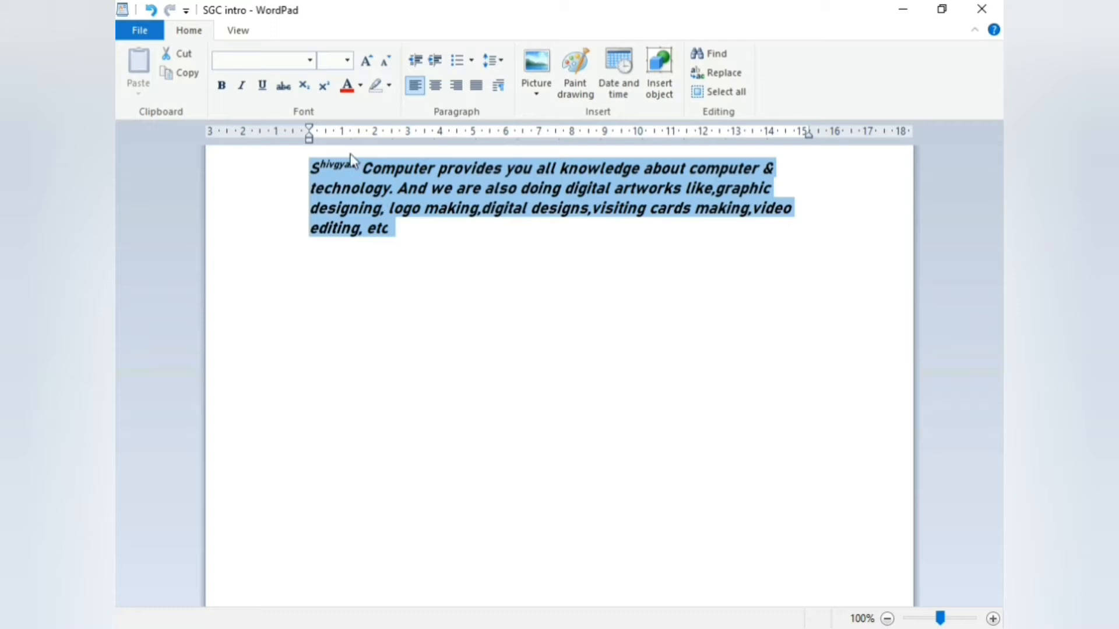
left_click(348, 86)
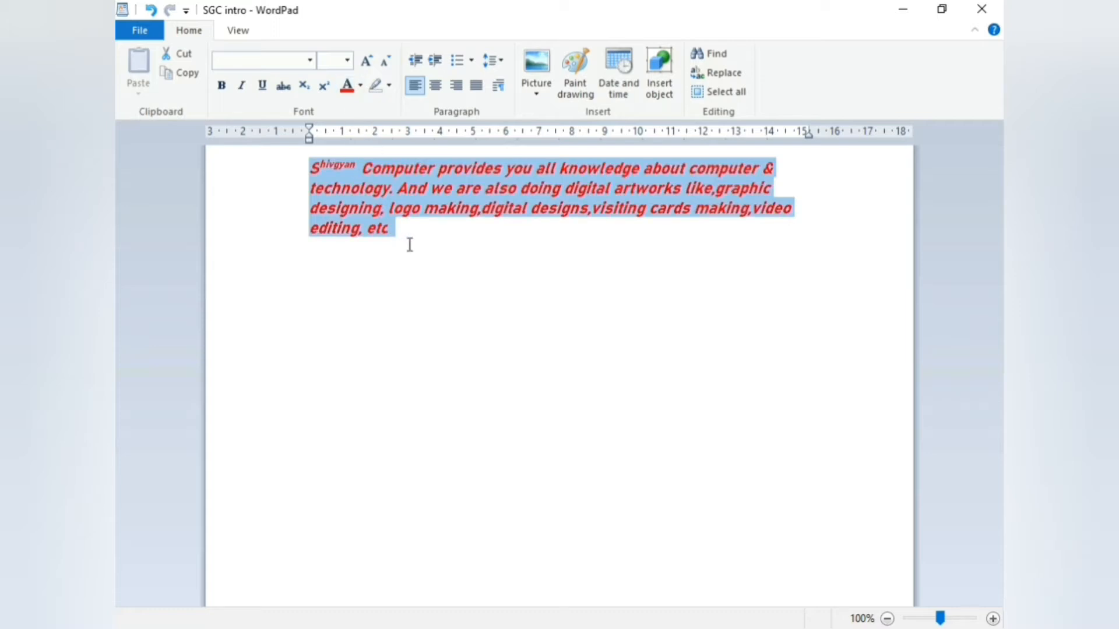
left_click(449, 309)
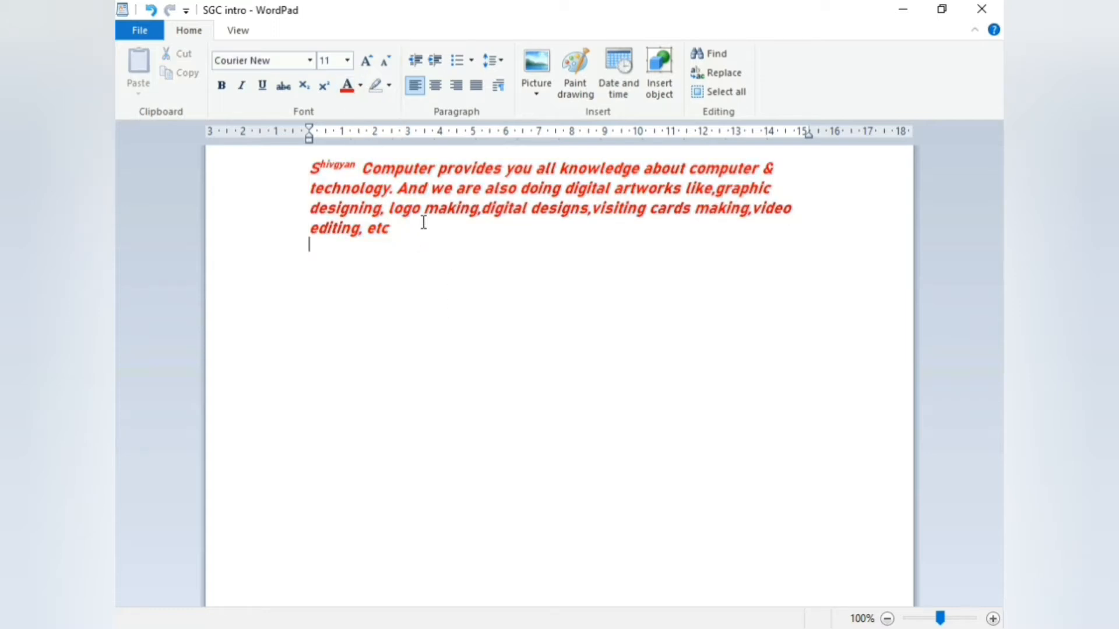
Highlight the words 'Shivgyan Computer' in bright green, then reselect the paragraph text
left_click(389, 86)
left_click(330, 294)
left_click_drag(310, 168, 437, 168)
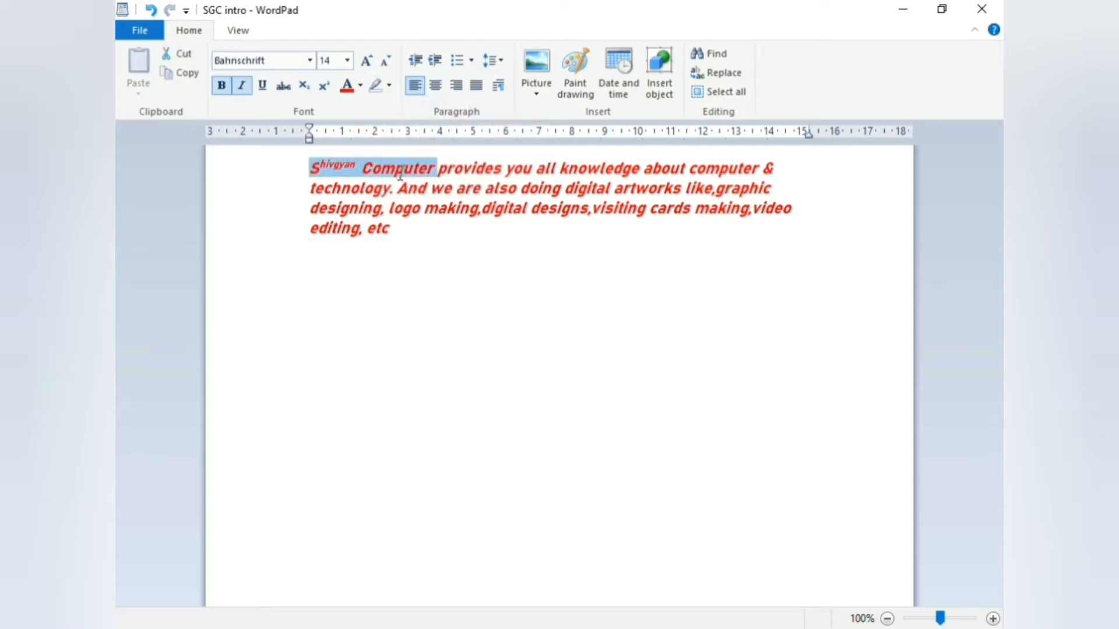
left_click(389, 85)
left_click(402, 110)
left_click(458, 277)
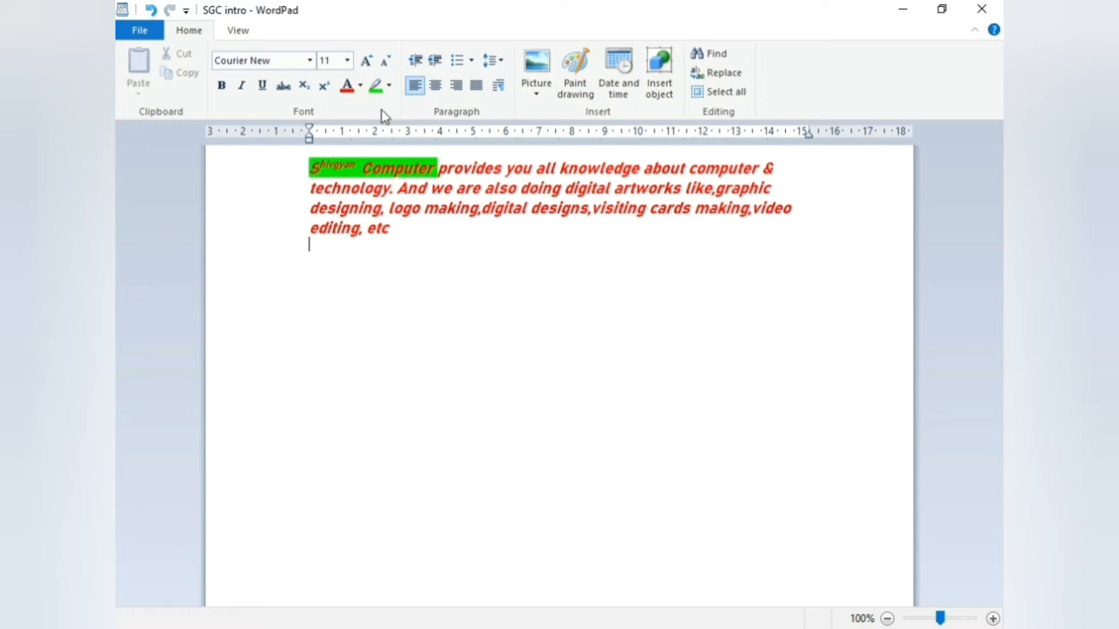
left_click(434, 62)
left_click(435, 62)
left_click_drag(311, 181, 389, 228)
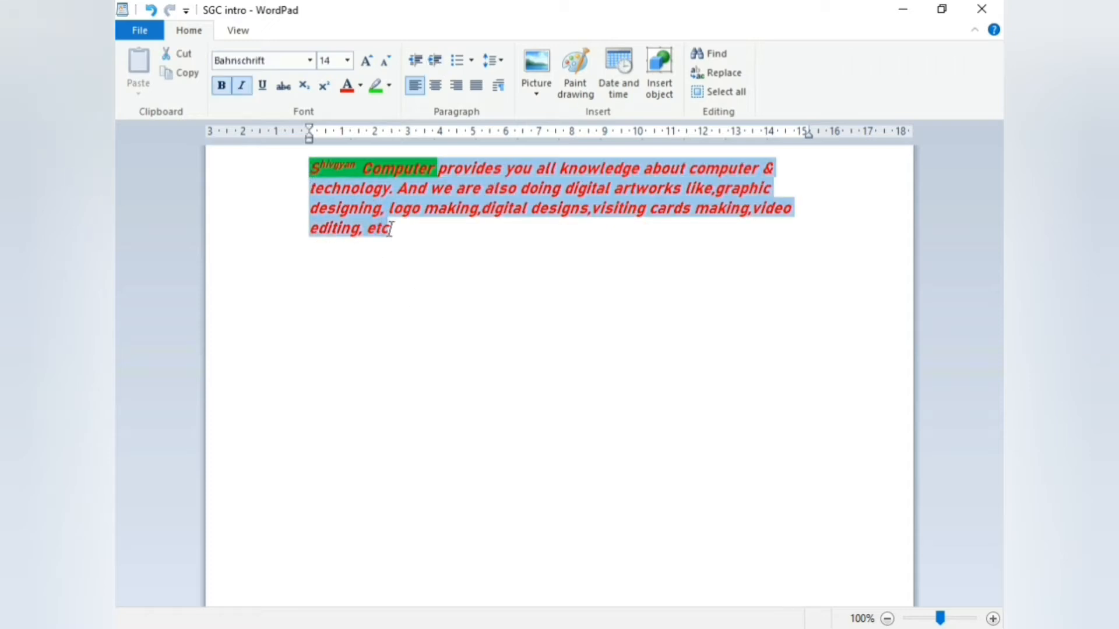
Try increasing the paragraph indent three steps, then decrease it back to the margin
left_click(436, 63)
left_click(437, 64)
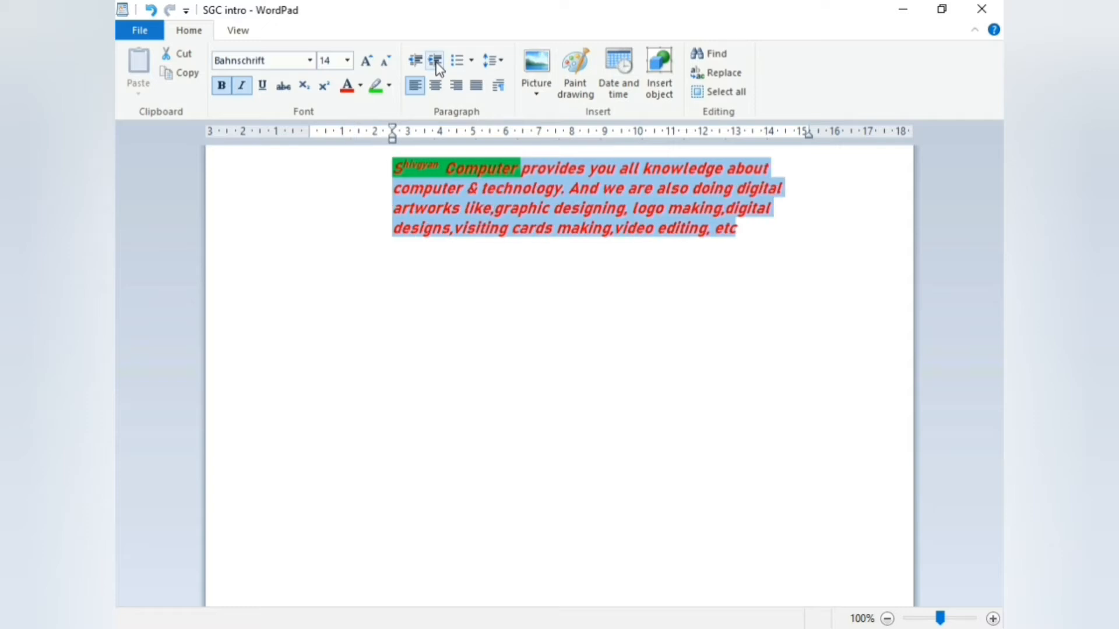
left_click(437, 64)
left_click(416, 63)
left_click(416, 63)
left_click(417, 64)
left_click(417, 63)
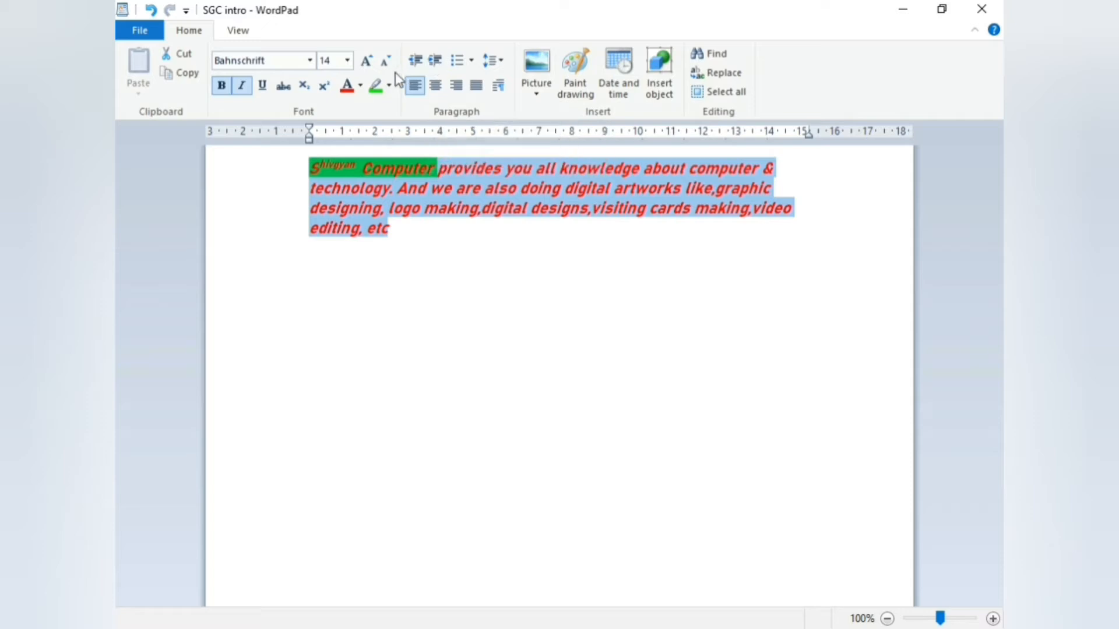
Look through the list style choices twice without applying any list
left_click(469, 64)
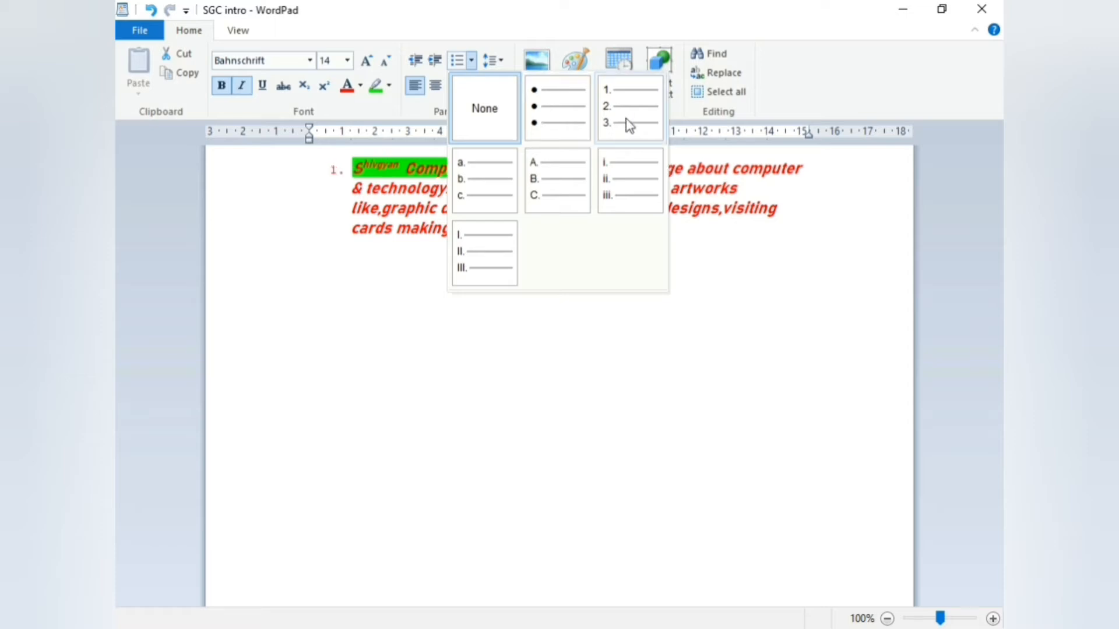
left_click(380, 269)
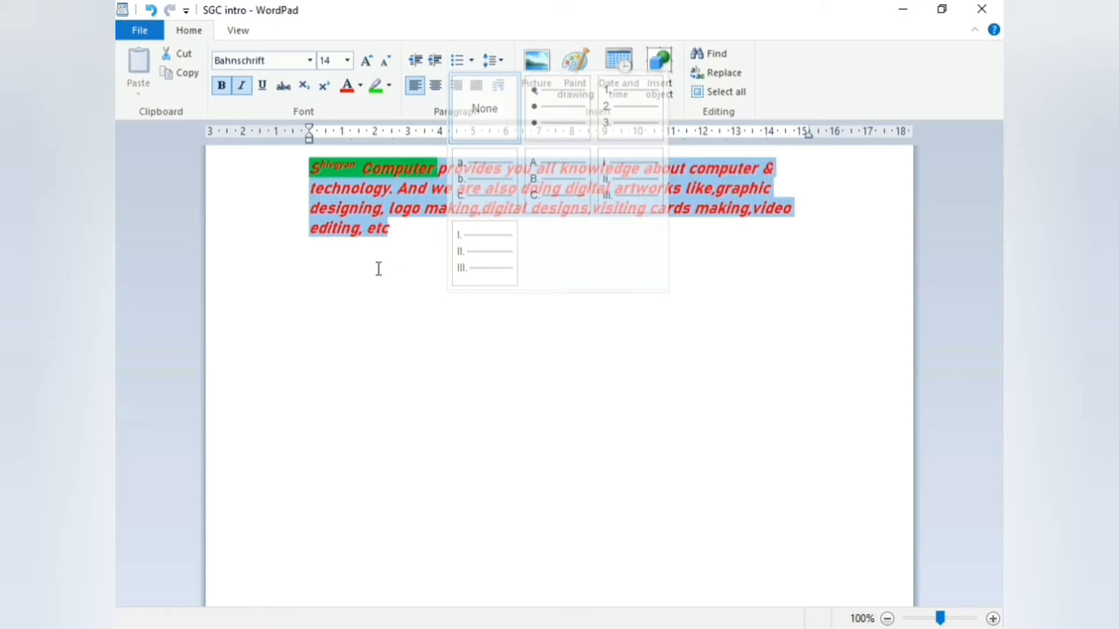
left_click(471, 60)
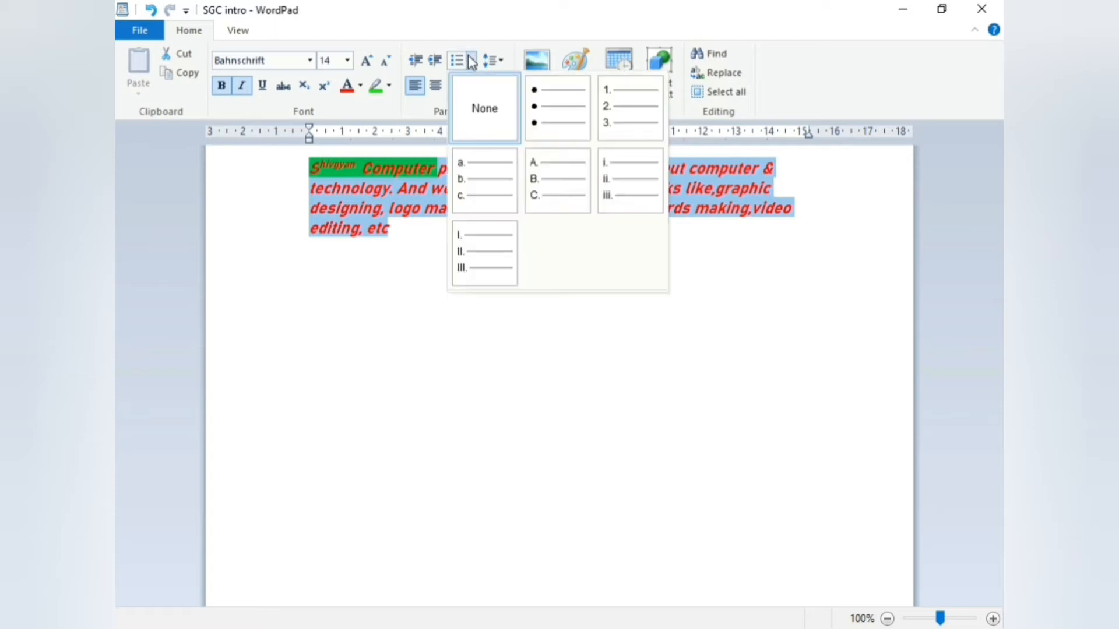
left_click(436, 323)
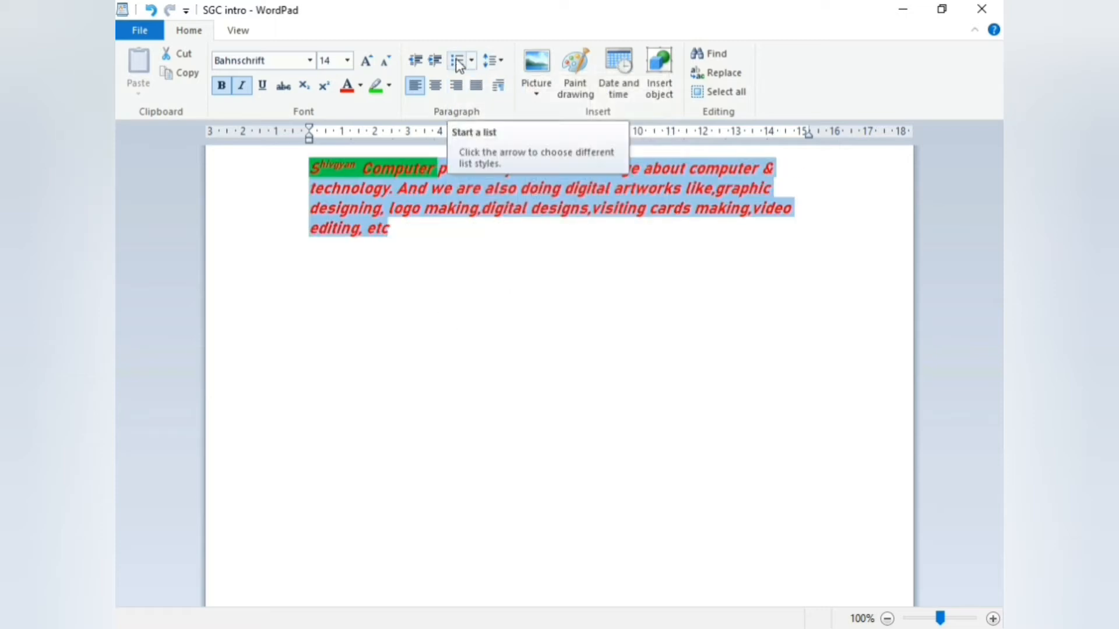
Select the paragraph and set its line spacing to 1.15, then to 1.5
left_click(505, 66)
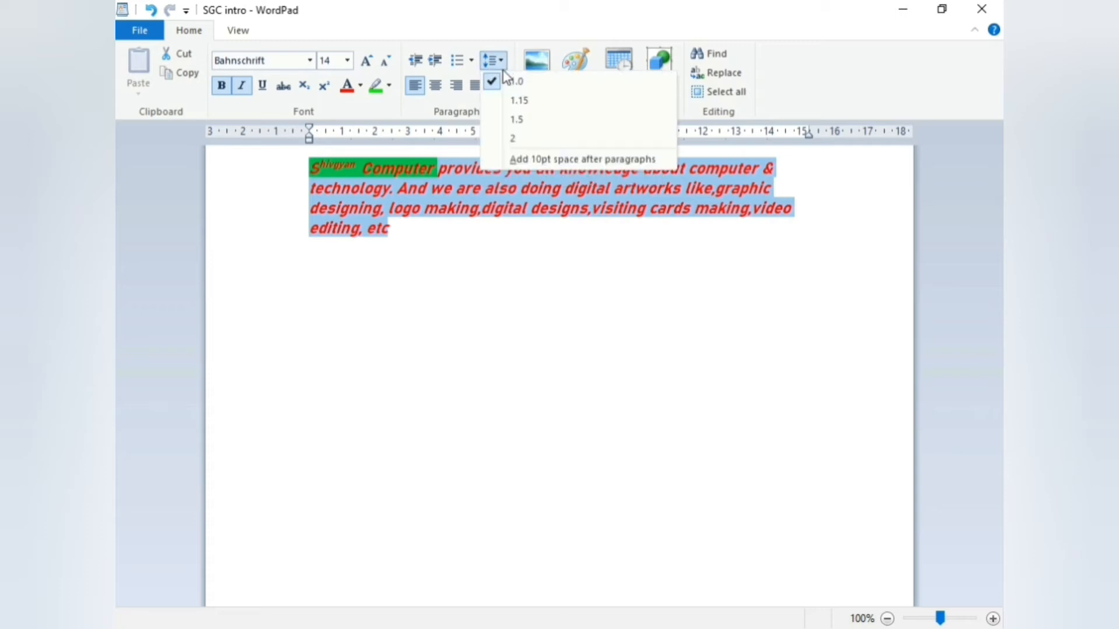
left_click(401, 262)
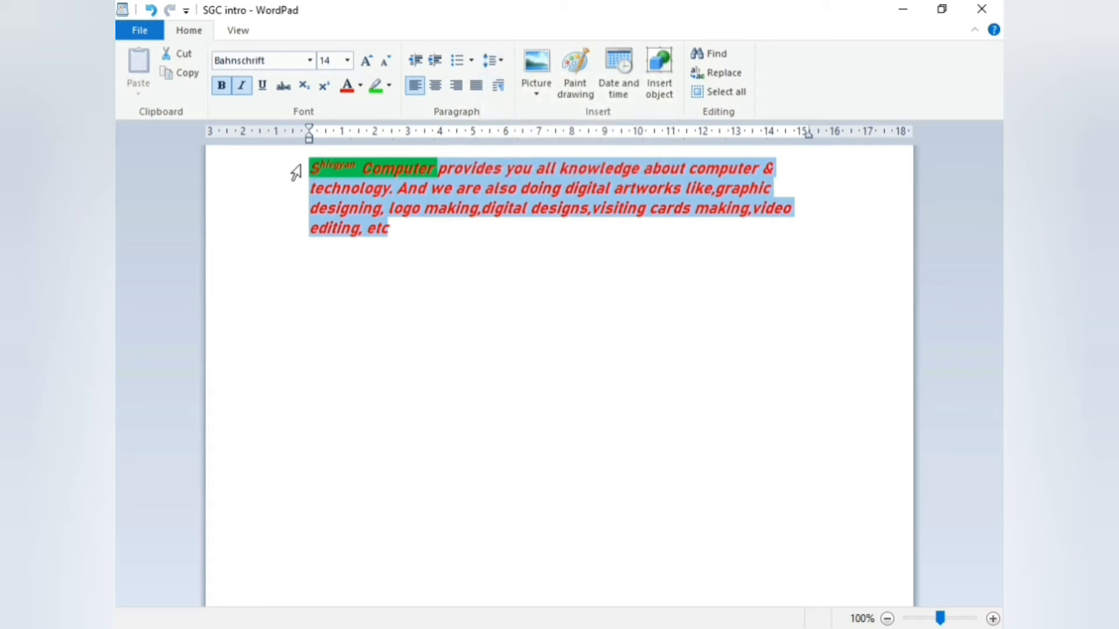
left_click_drag(295, 170, 344, 242)
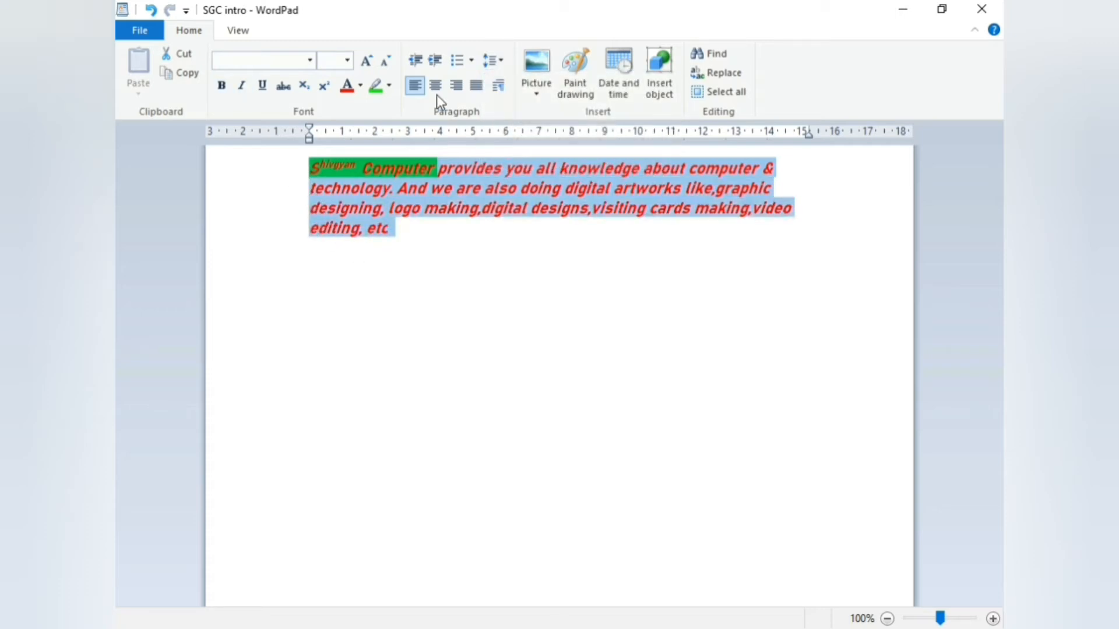
left_click(495, 65)
left_click(519, 104)
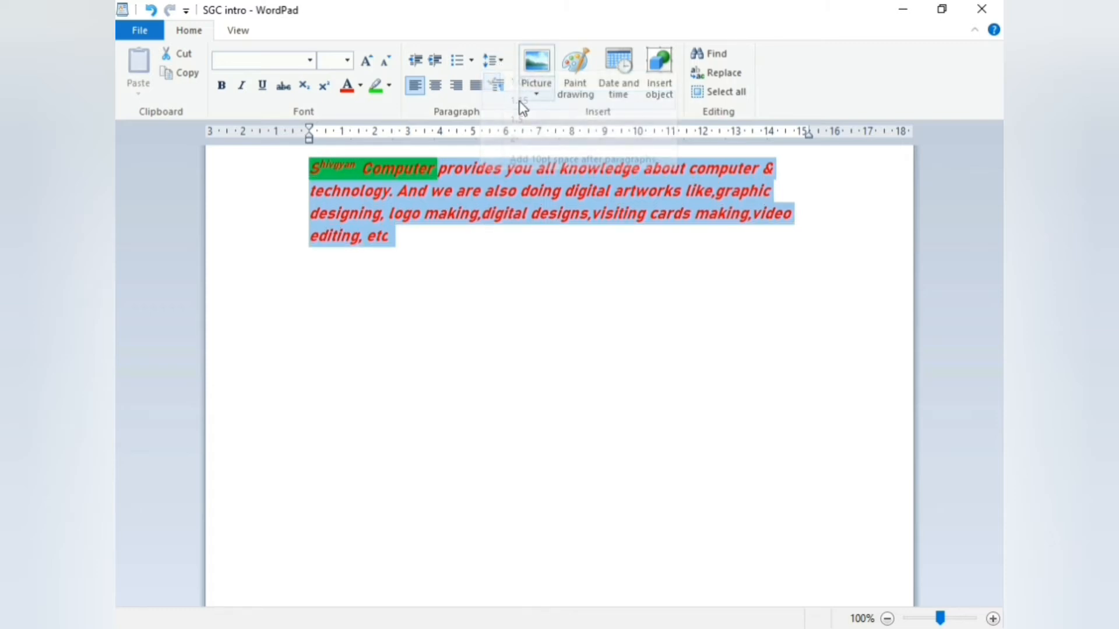
left_click(497, 64)
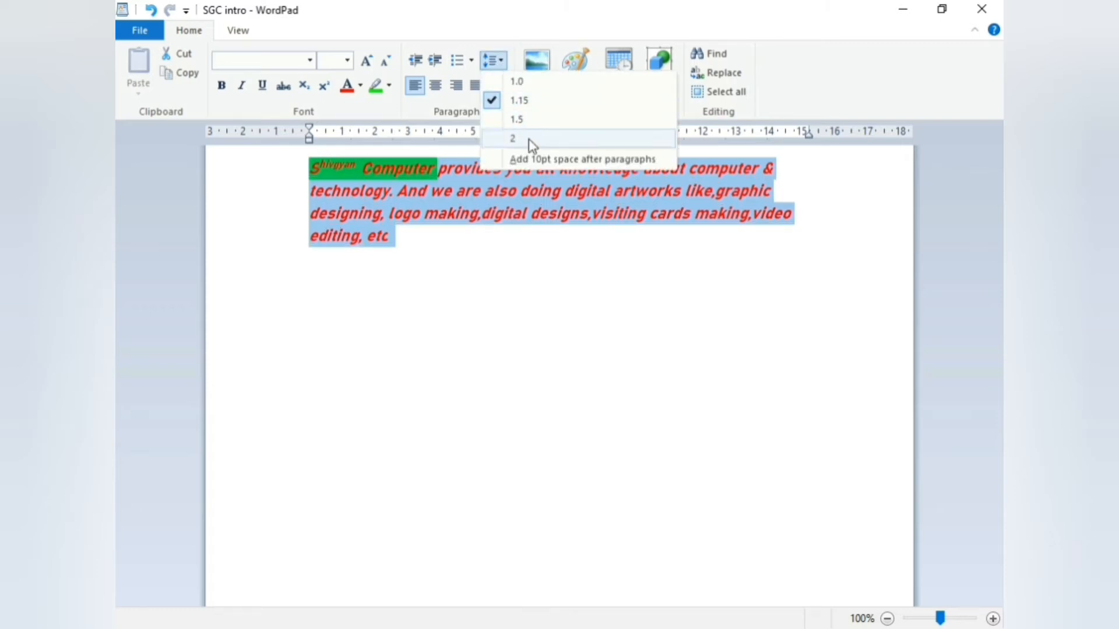
left_click(515, 119)
Set the line spacing to 2 and select the whole paragraph
left_click(495, 63)
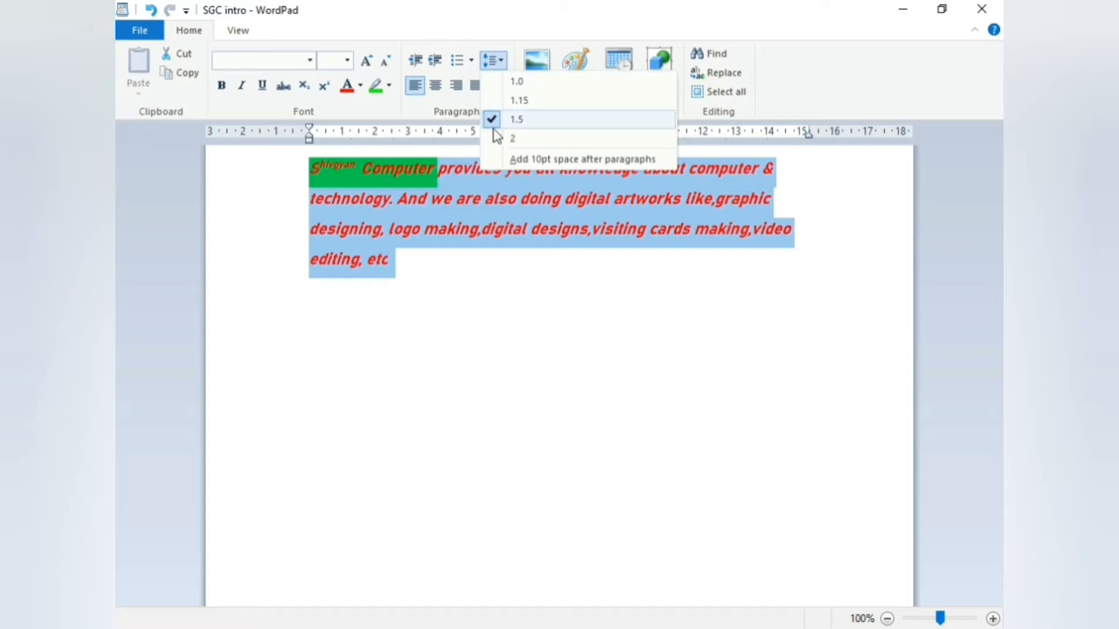
left_click(499, 138)
left_click(286, 159)
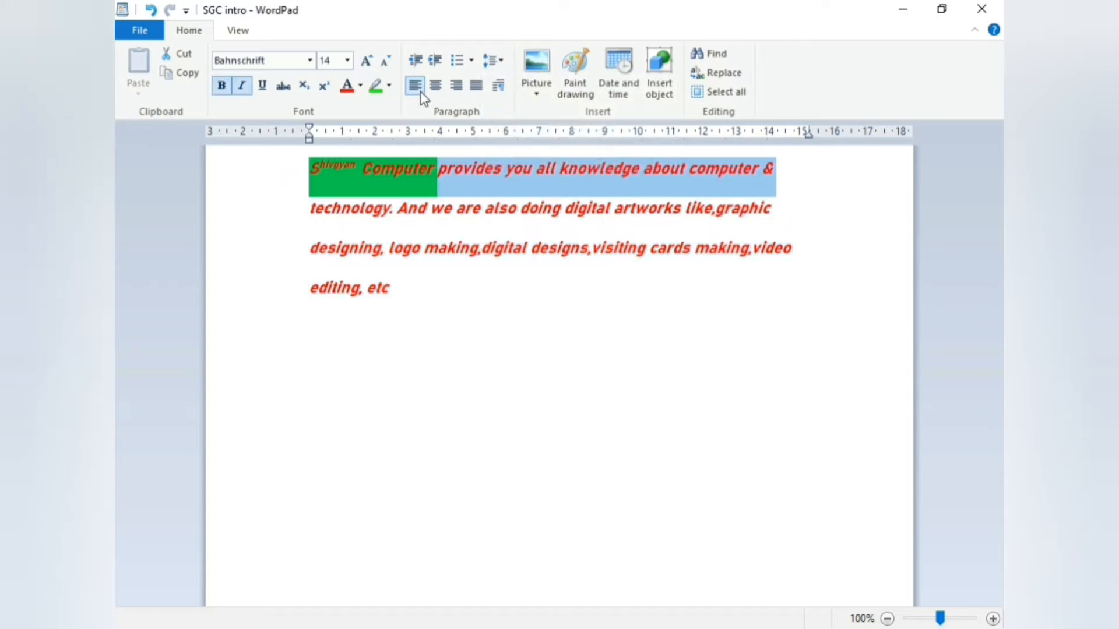
left_click_drag(292, 181, 314, 301)
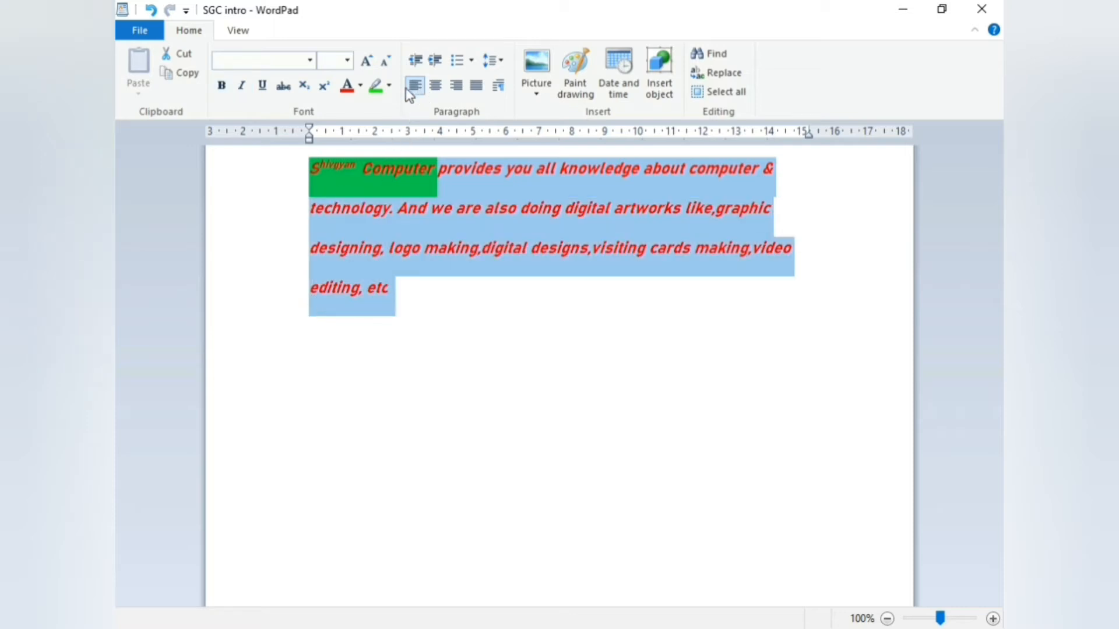
Justify the paragraph after trying centre and right alignment, and confirm the Paragraph dialog
left_click(433, 89)
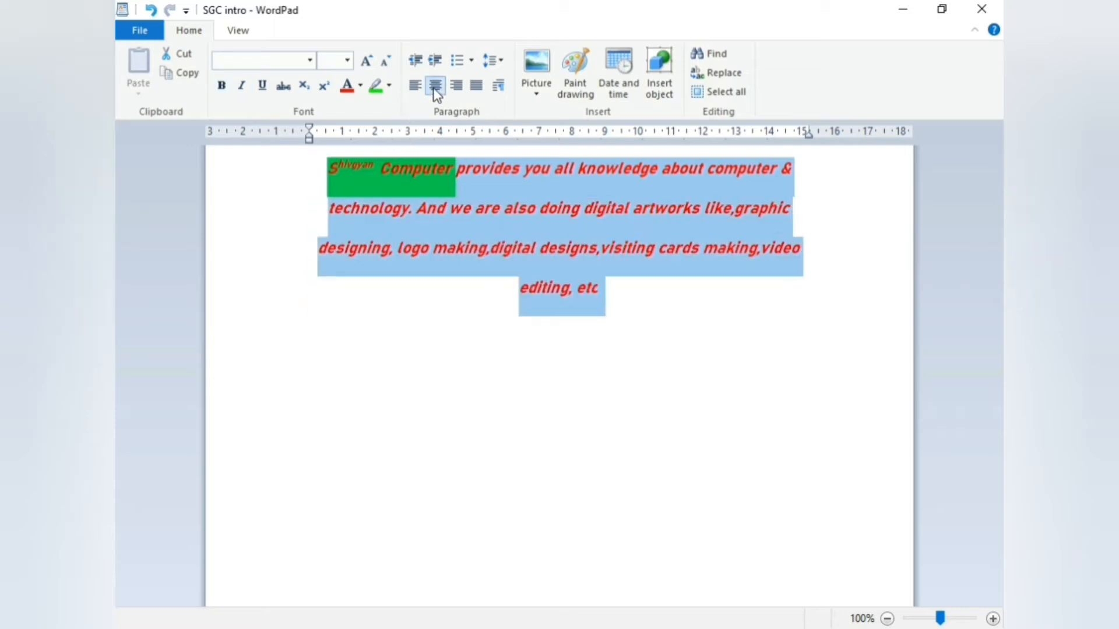
left_click(457, 87)
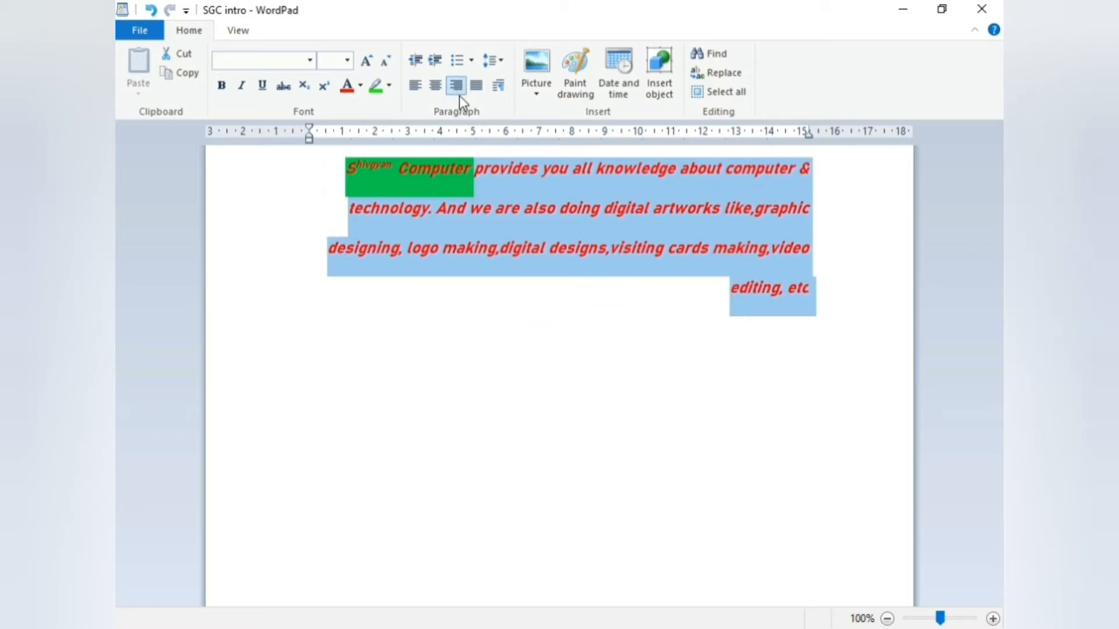
left_click(477, 88)
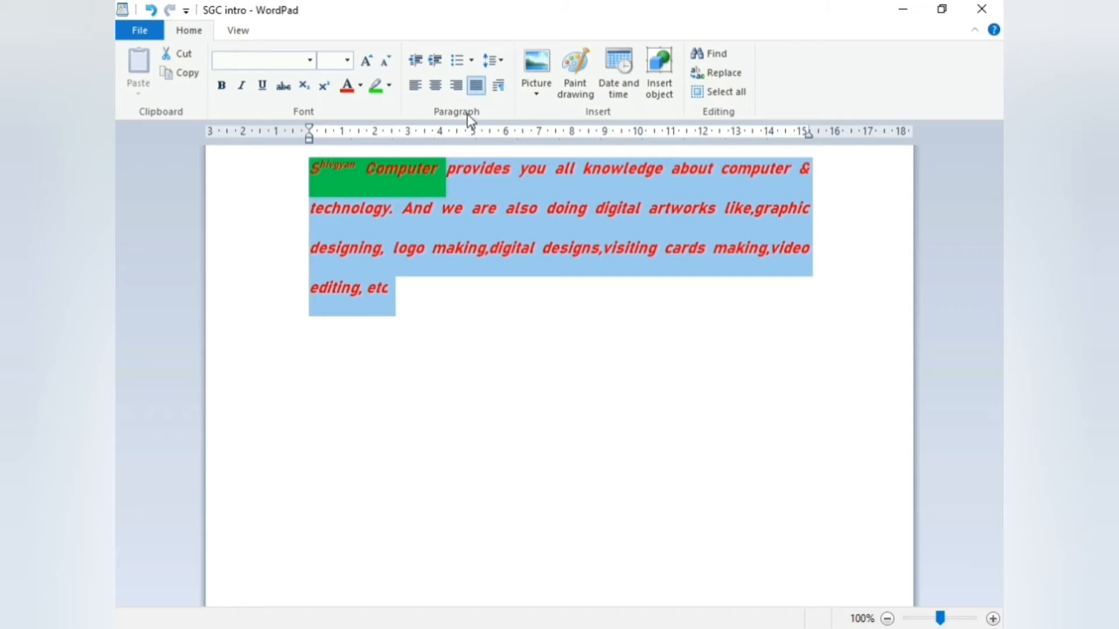
left_click(499, 92)
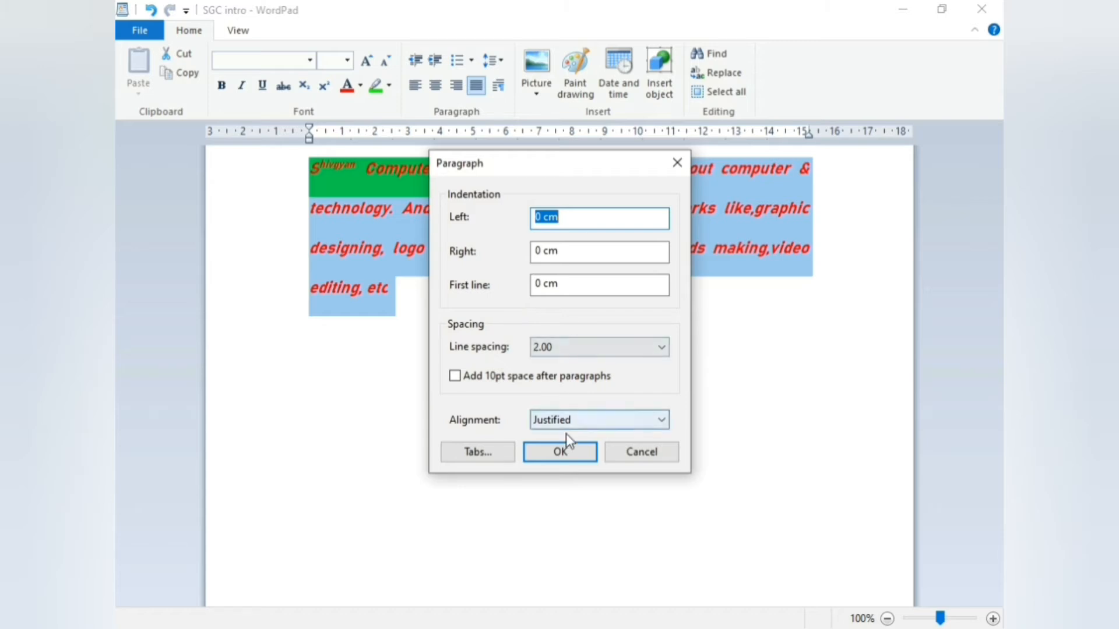
left_click(561, 452)
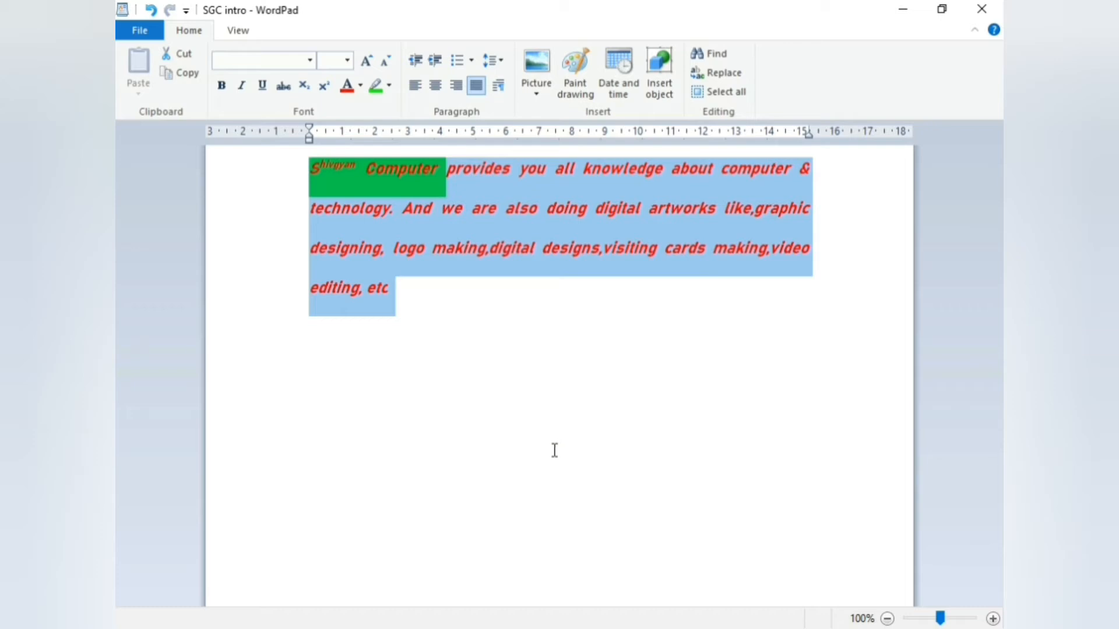
Insert the orange Maharashtra map screenshot from the MH folder into the document
left_click(540, 68)
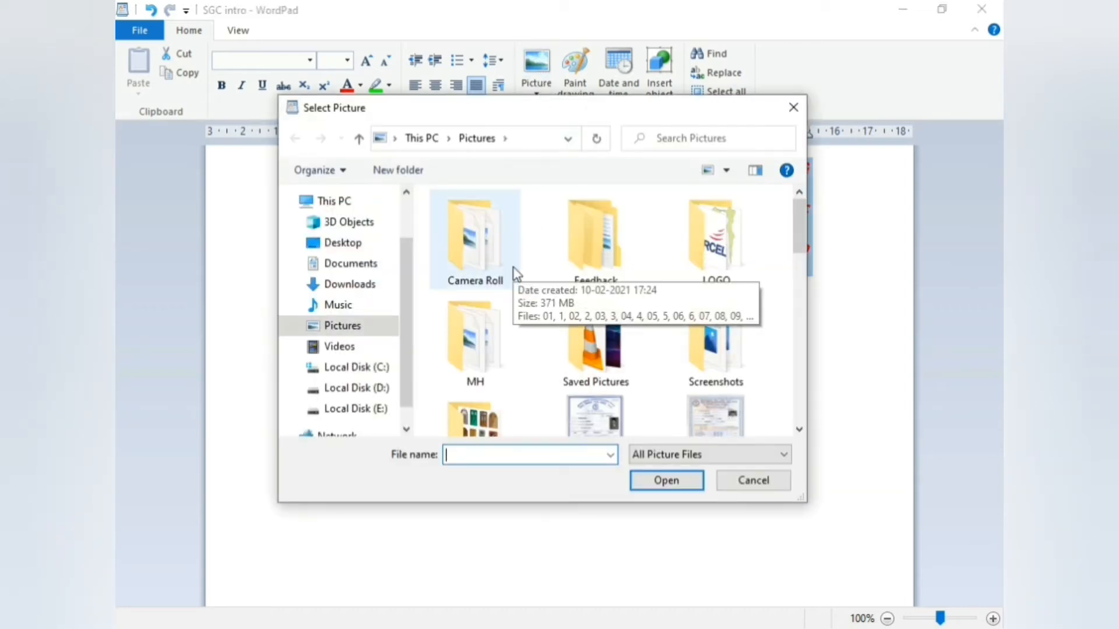
scroll(516, 274, "down", 3)
left_click(793, 107)
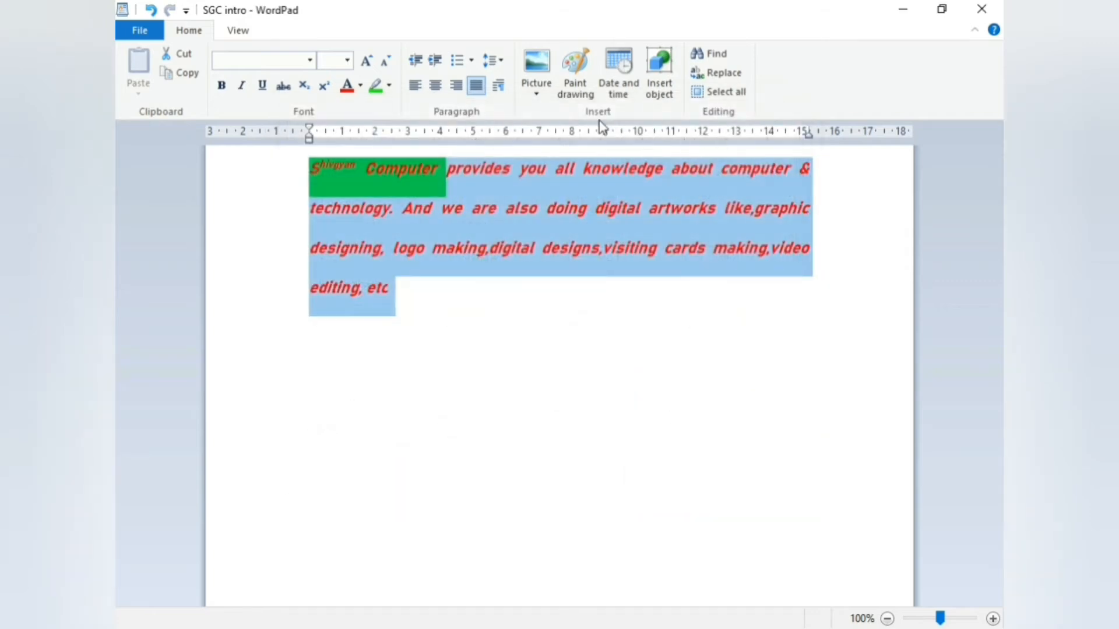
left_click(539, 67)
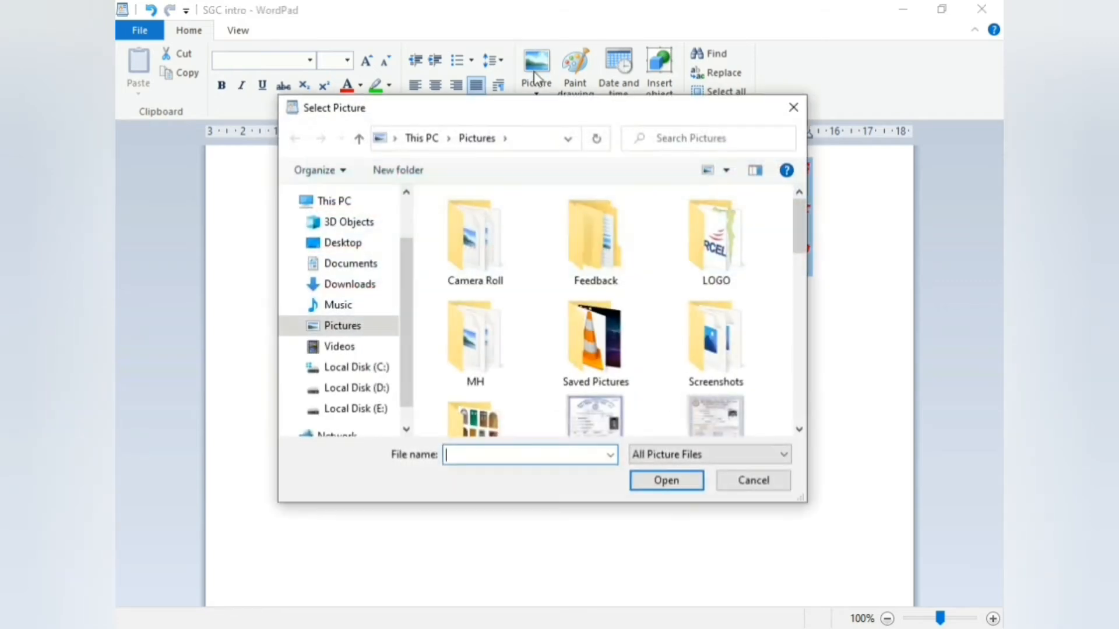
scroll(600, 306, "down", 1)
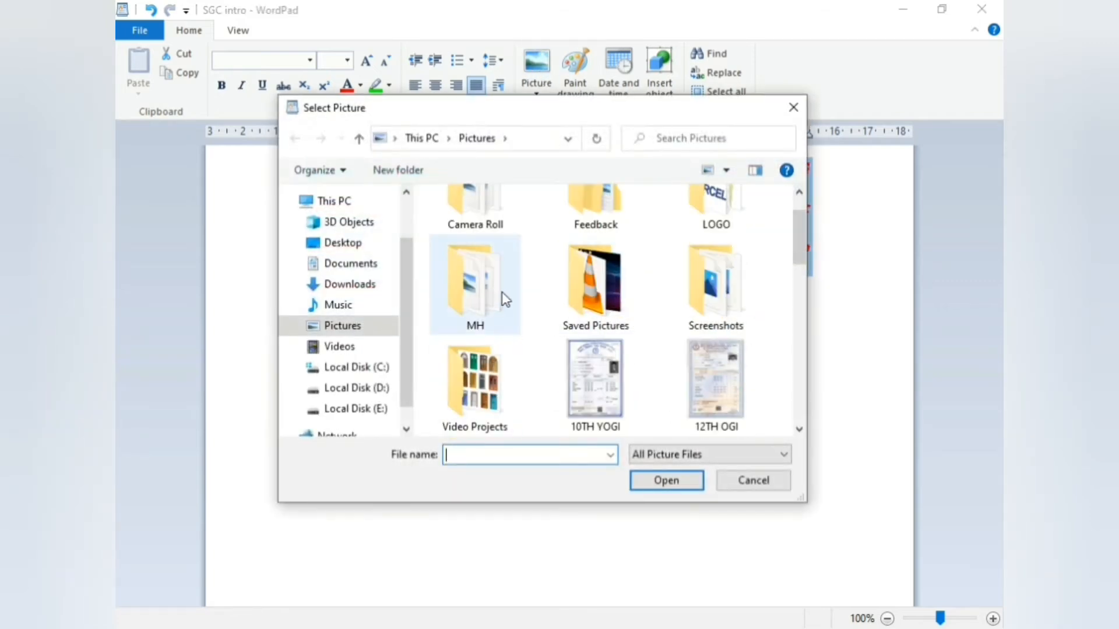
double_click(509, 277)
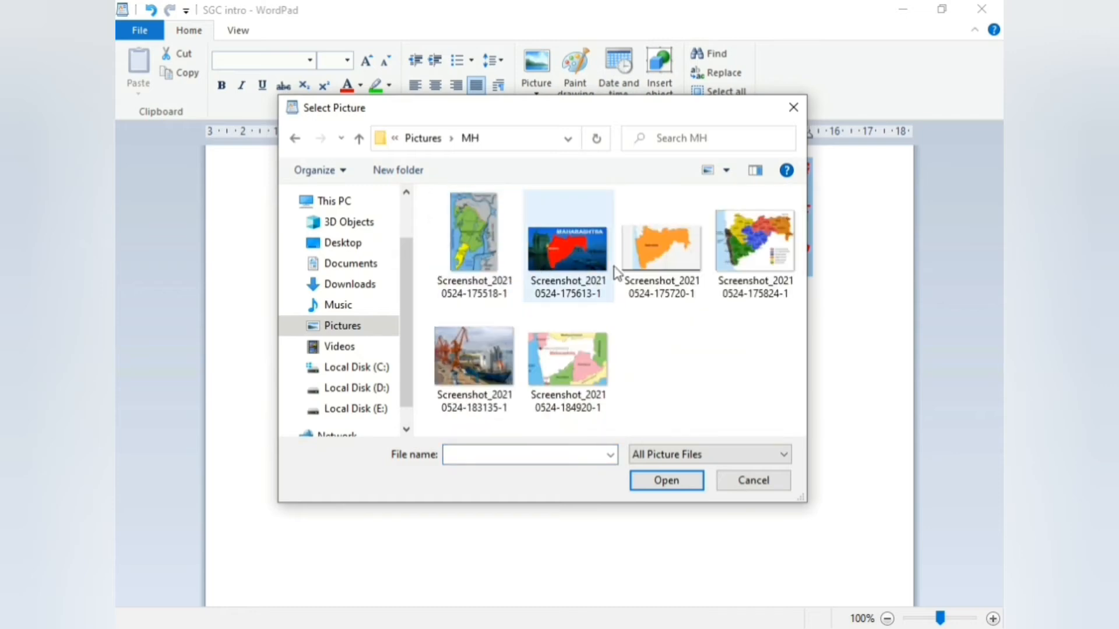
left_click(664, 256)
right_click(664, 252)
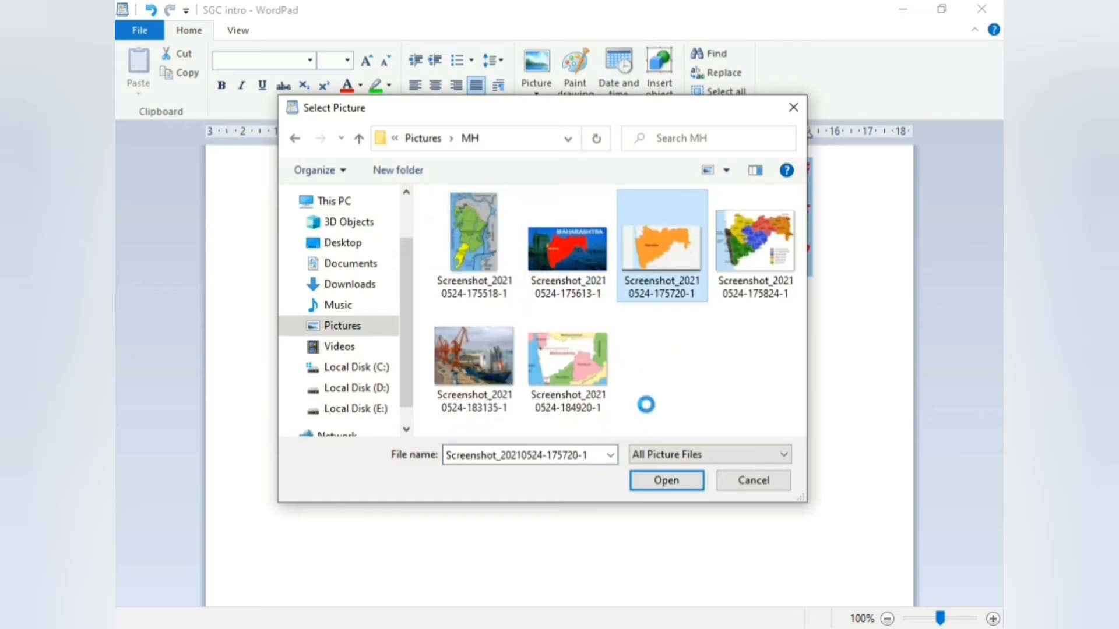
left_click(647, 482)
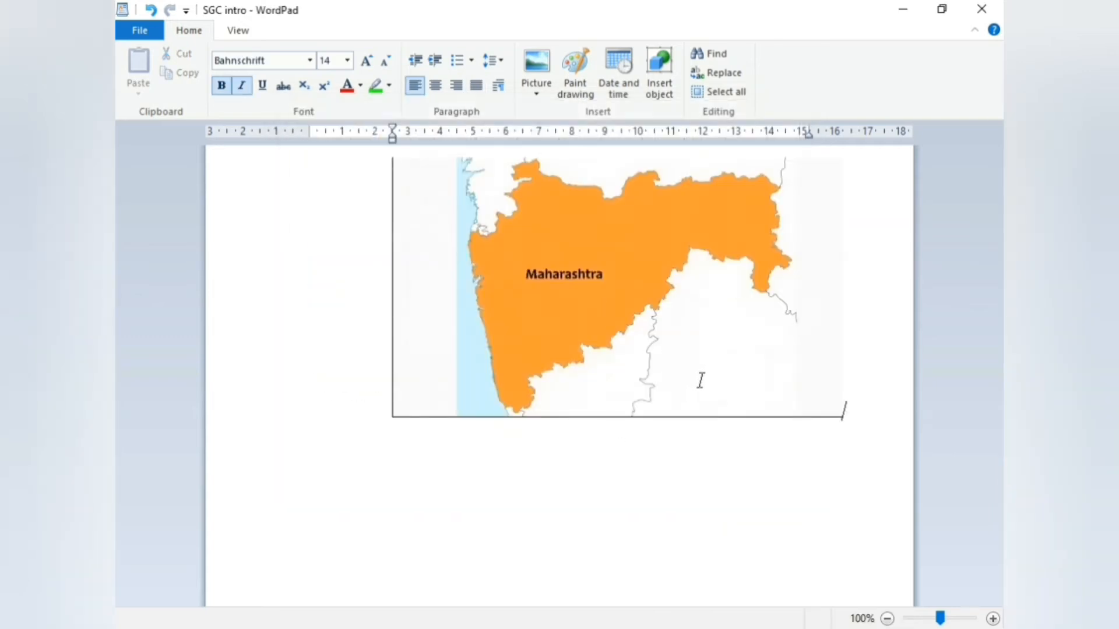
Zoom the page out to 80% and cut the map picture out of the document
left_click(887, 619)
left_click(887, 618)
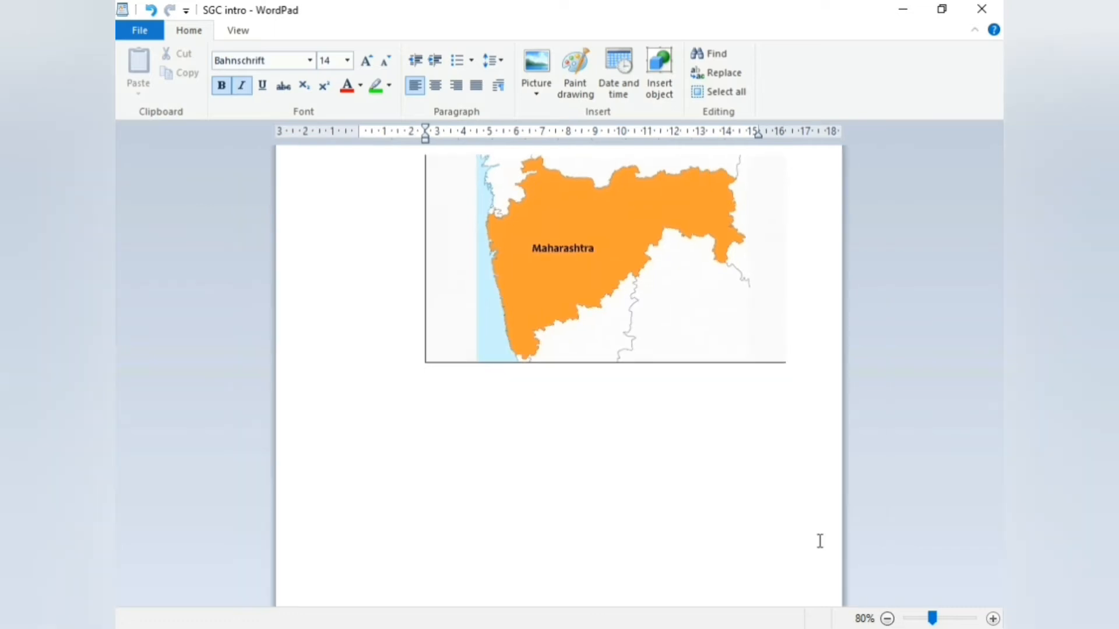
left_click(607, 225)
left_click(362, 321)
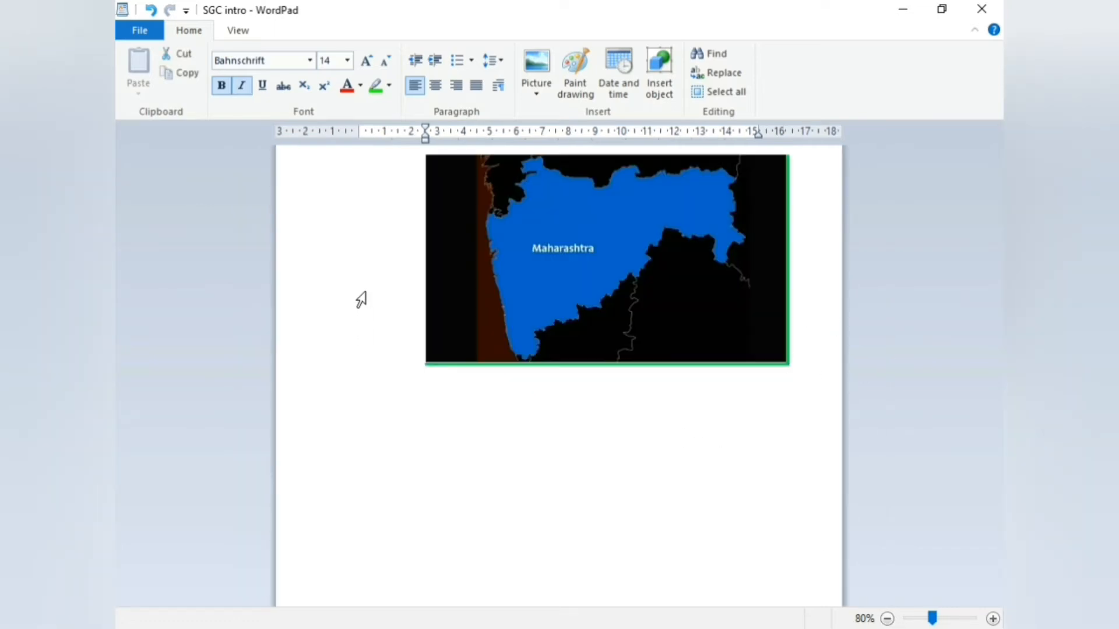
right_click(533, 270)
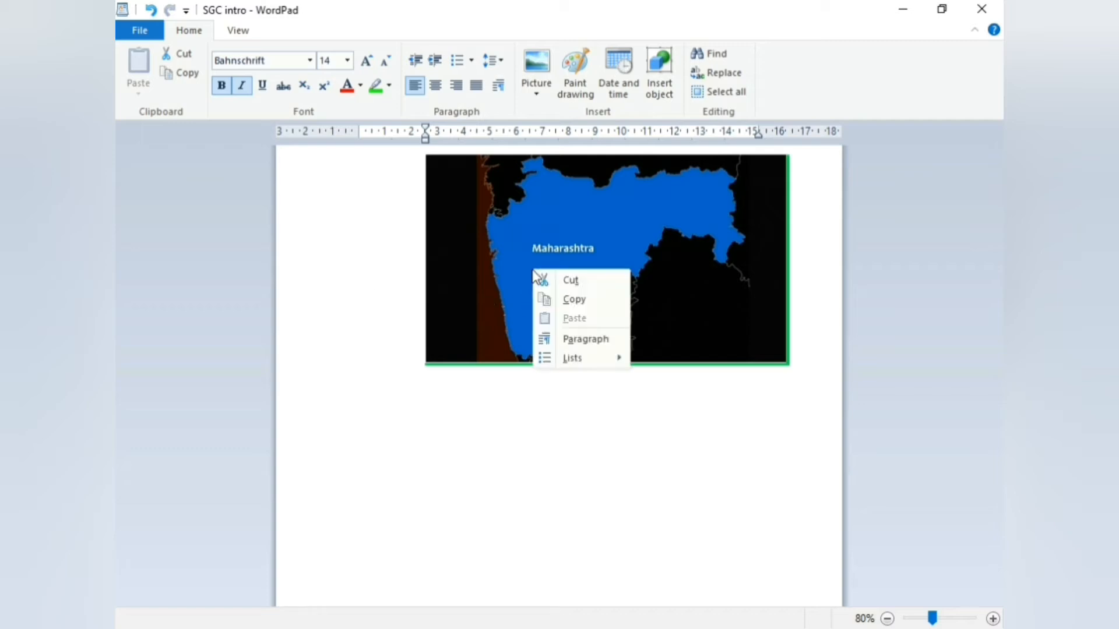
left_click(568, 281)
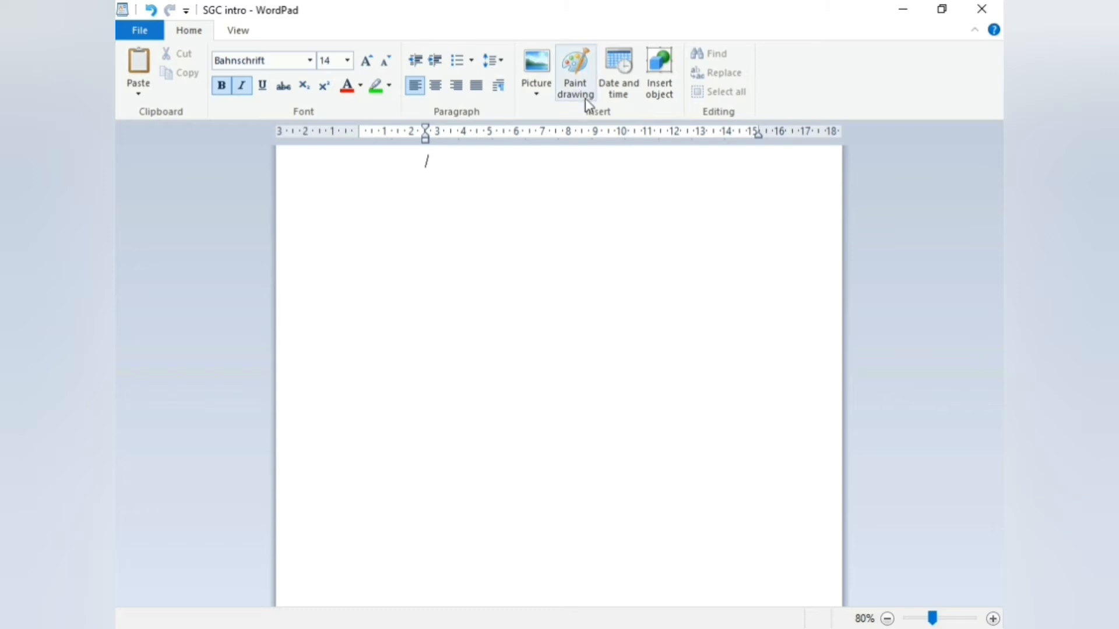
Embed a new Paint drawing holding a curved black scribble, a short stroke and a dot
left_click(585, 65)
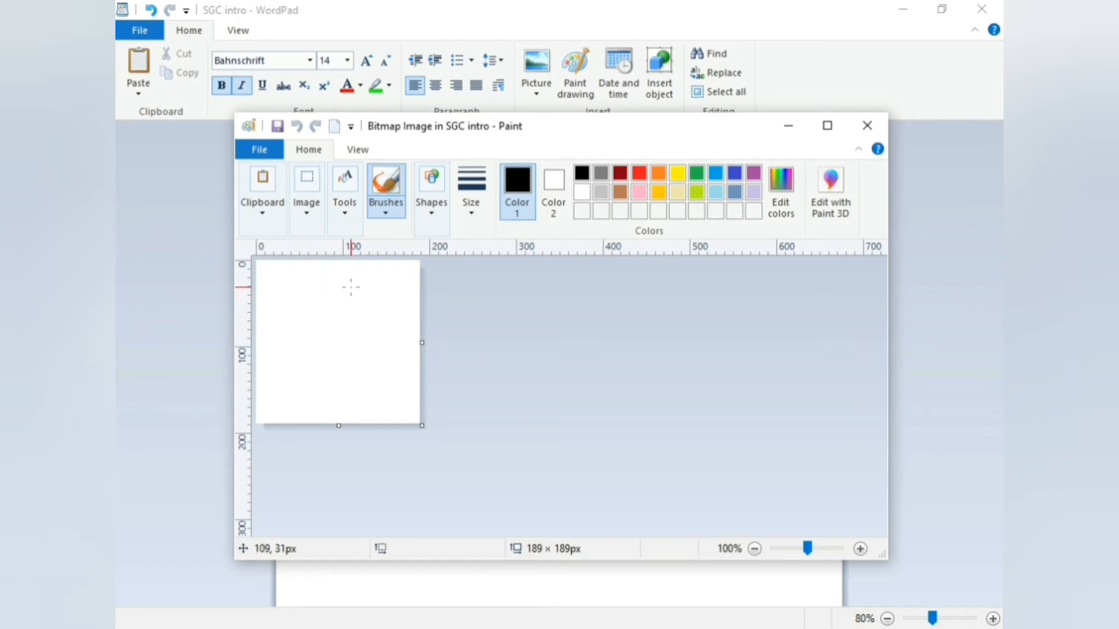
mouse_move(351, 287)
left_mouse_down()
mouse_move(318, 296)
mouse_move(304, 366)
mouse_move(318, 345)
mouse_move(320, 367)
mouse_move(340, 350)
mouse_move(366, 386)
left_mouse_up()
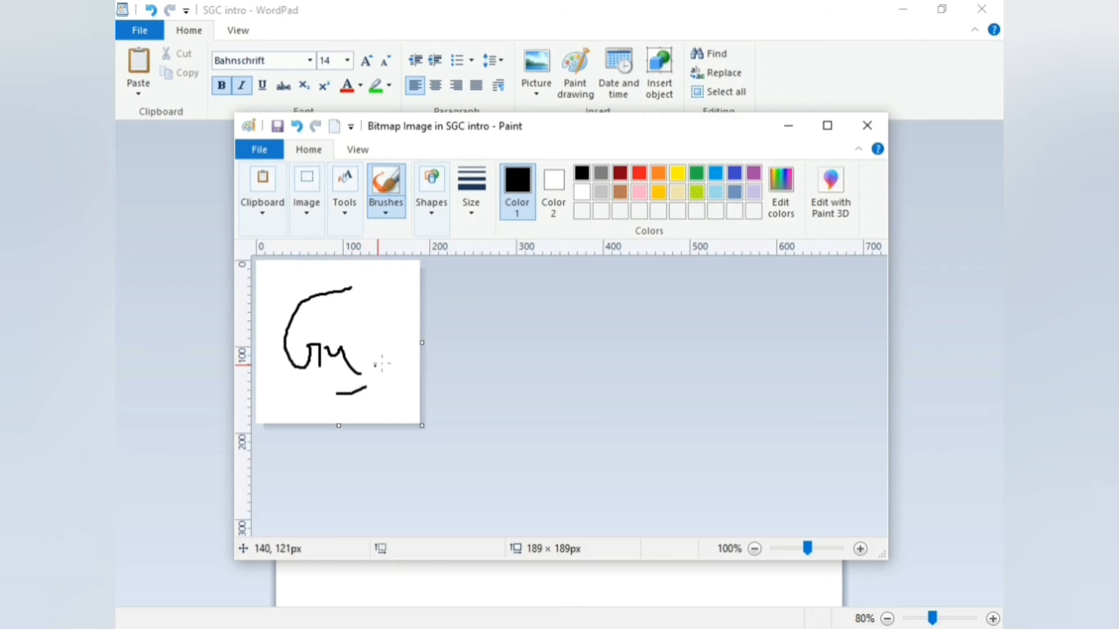
left_click(391, 362)
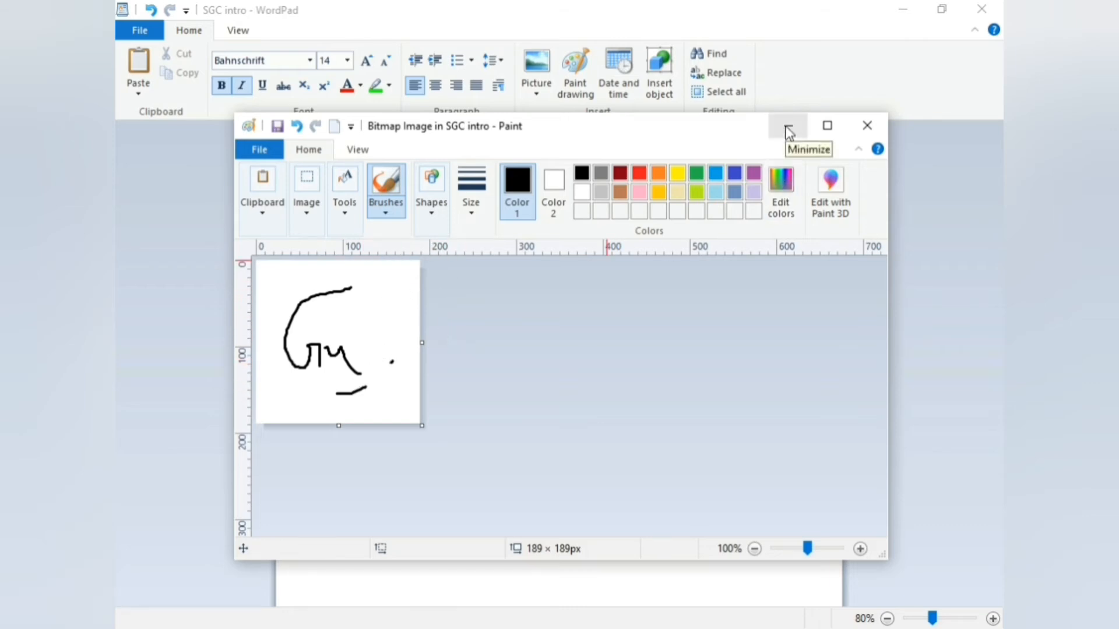
left_click(867, 129)
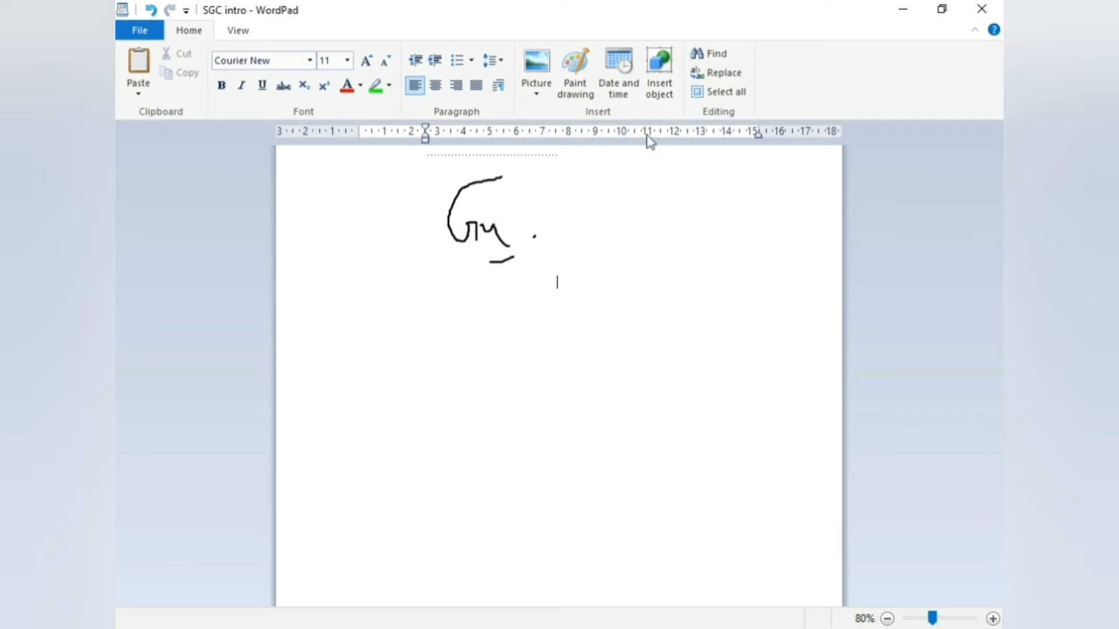
Insert the date below the drawing in the 27.6.21 format
left_click(613, 93)
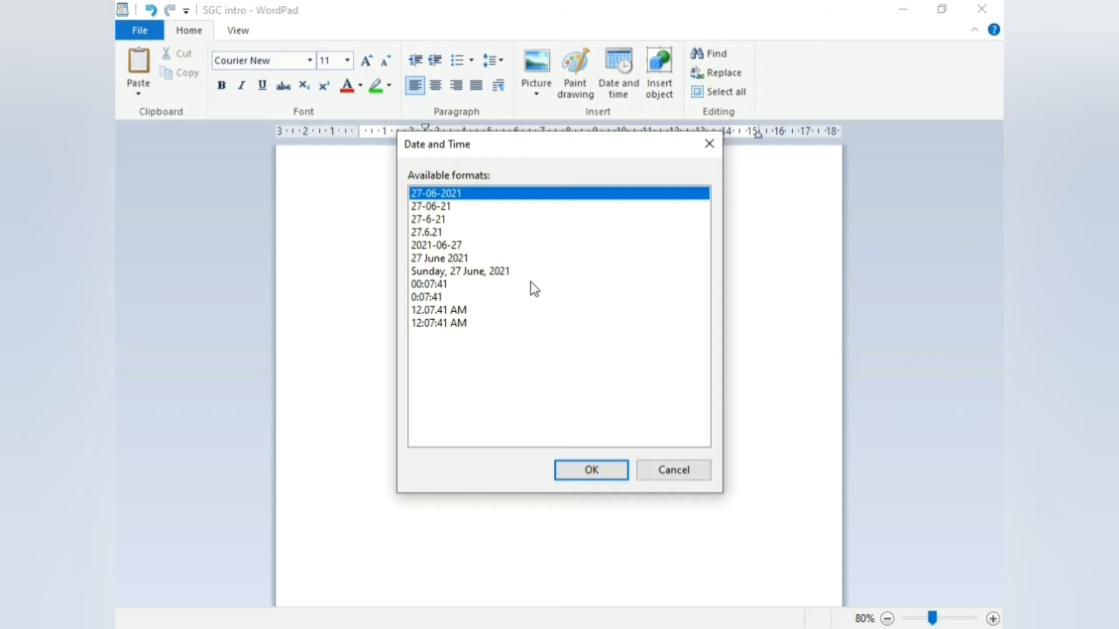
left_click(438, 208)
left_click(437, 219)
left_click(435, 232)
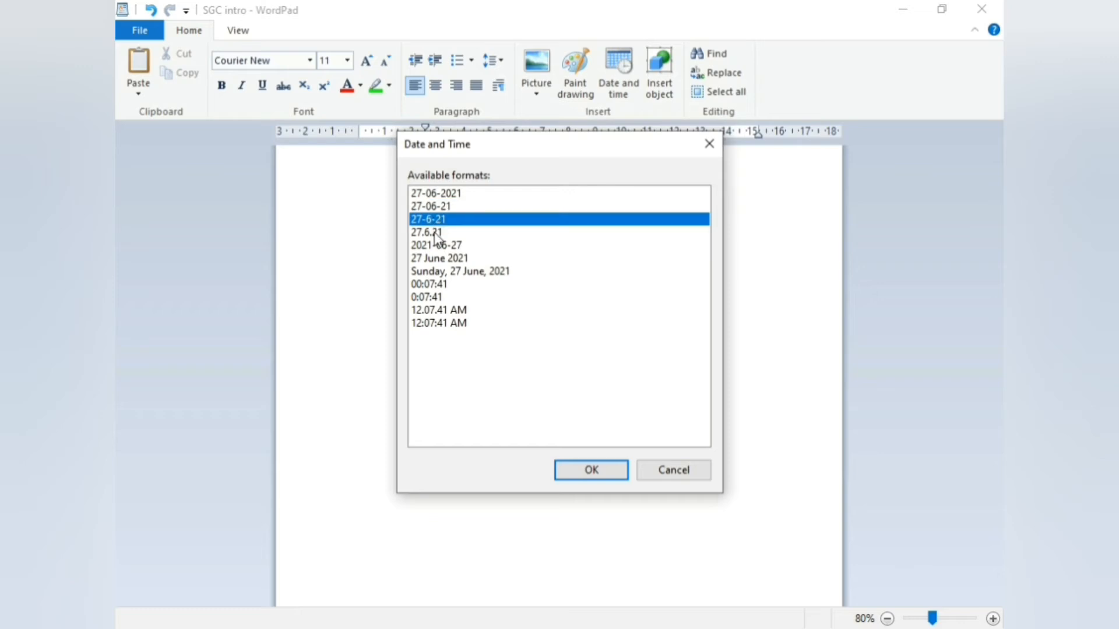
left_click(583, 470)
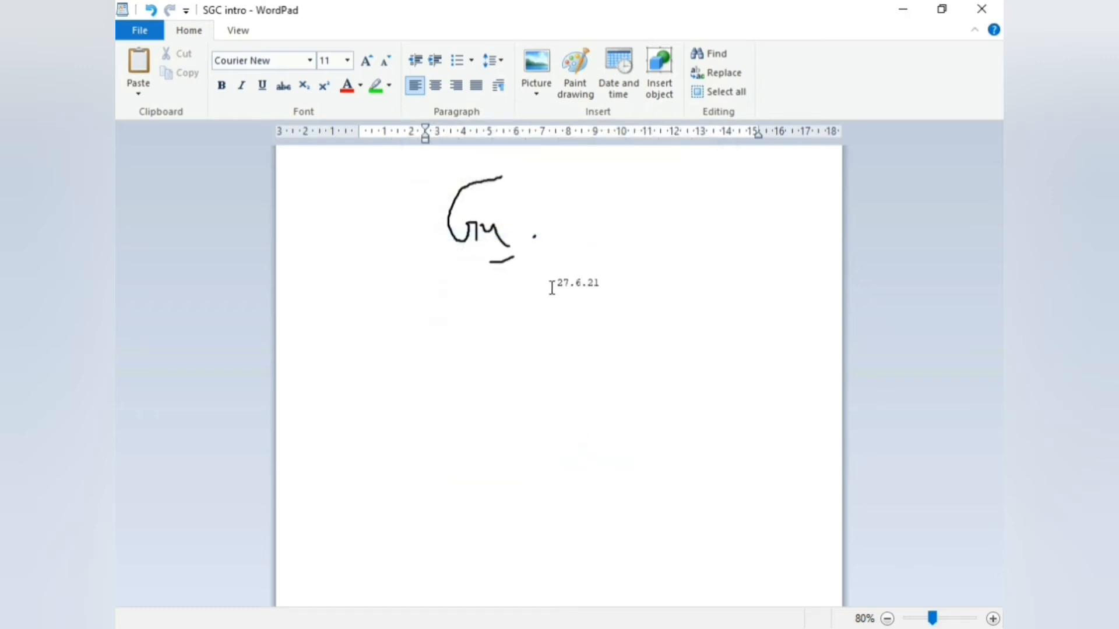
Drag the drawing into the date between '27.6' and '.21'
left_click_drag(552, 284, 583, 284)
left_click(598, 283)
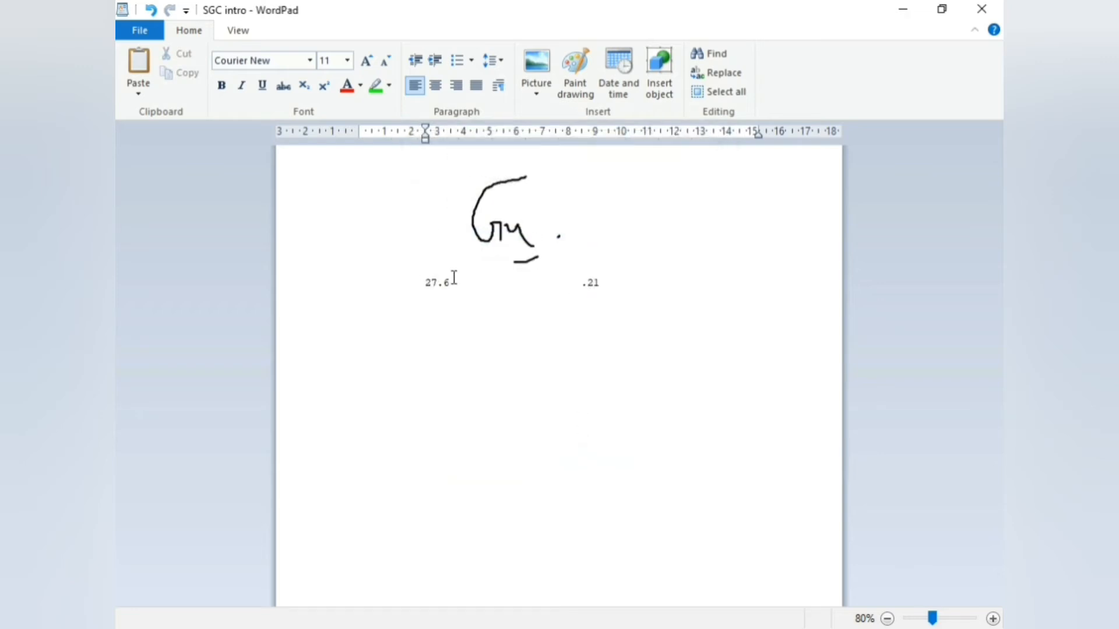
left_click(495, 276)
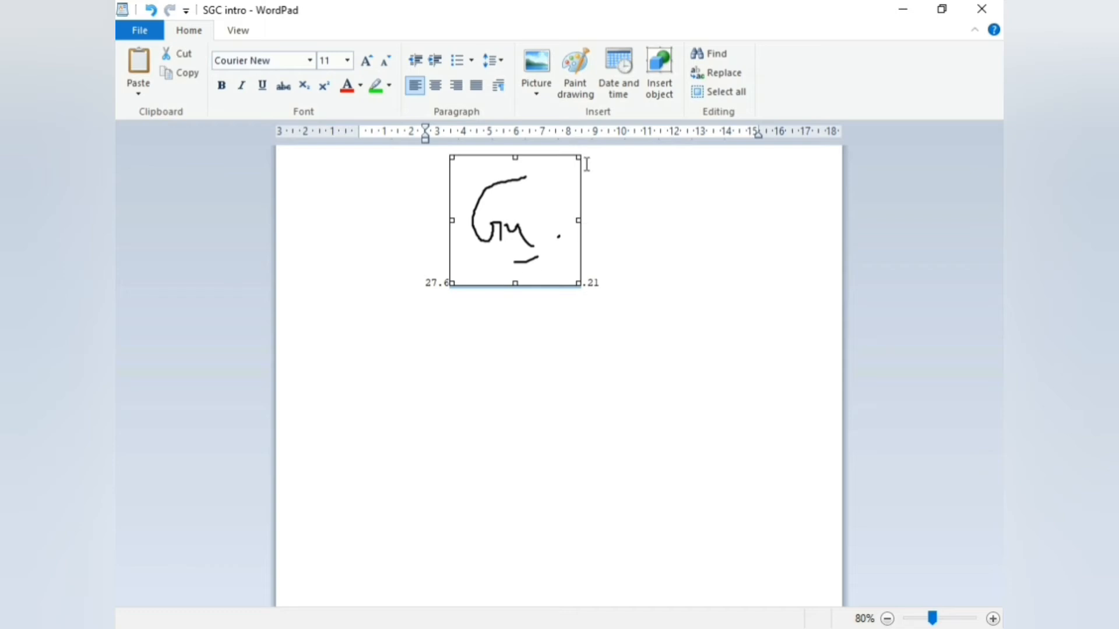
Try inserting an Adobe Acrobat Document object, close the failure error, then bring up Find
left_click(668, 93)
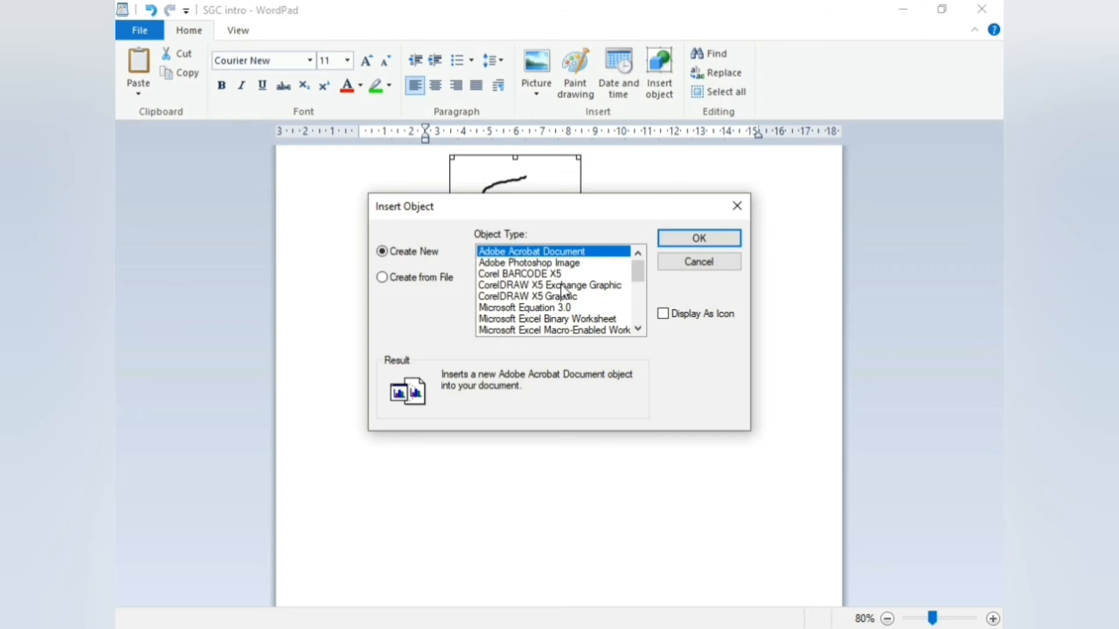
scroll(558, 289, "down", 5)
scroll(558, 292, "down", 3)
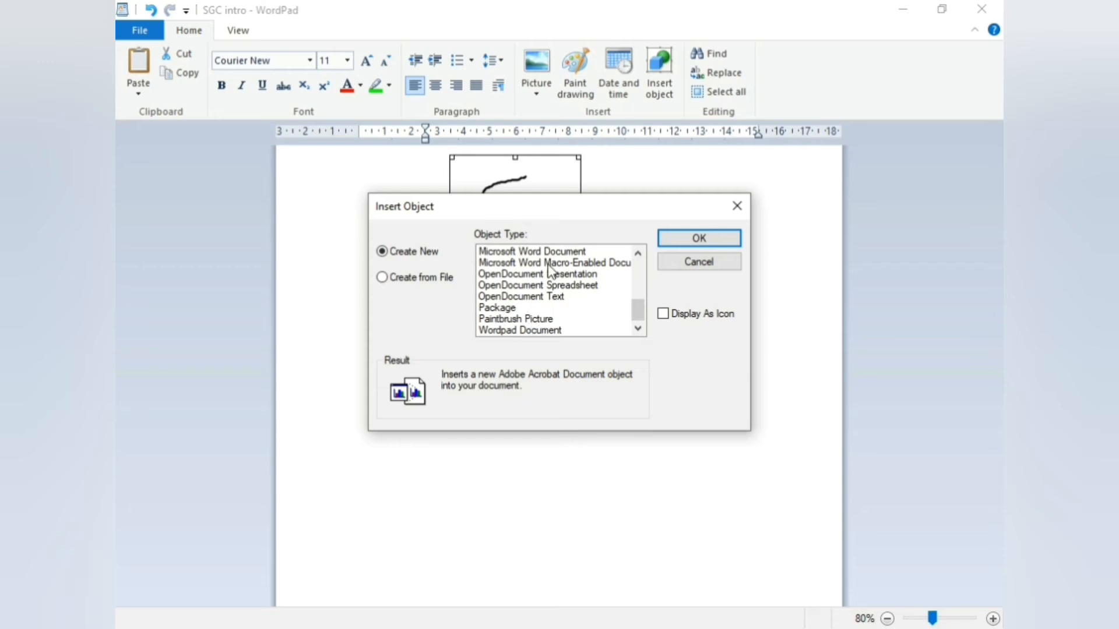
scroll(496, 315, "up", 6)
left_click(696, 242)
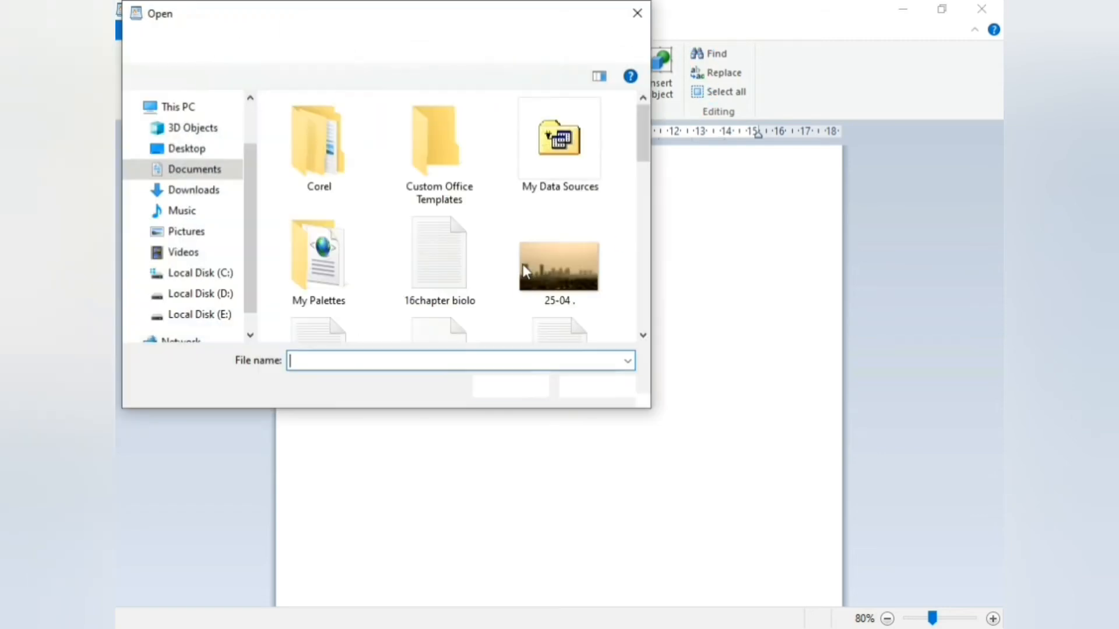
left_click(639, 14)
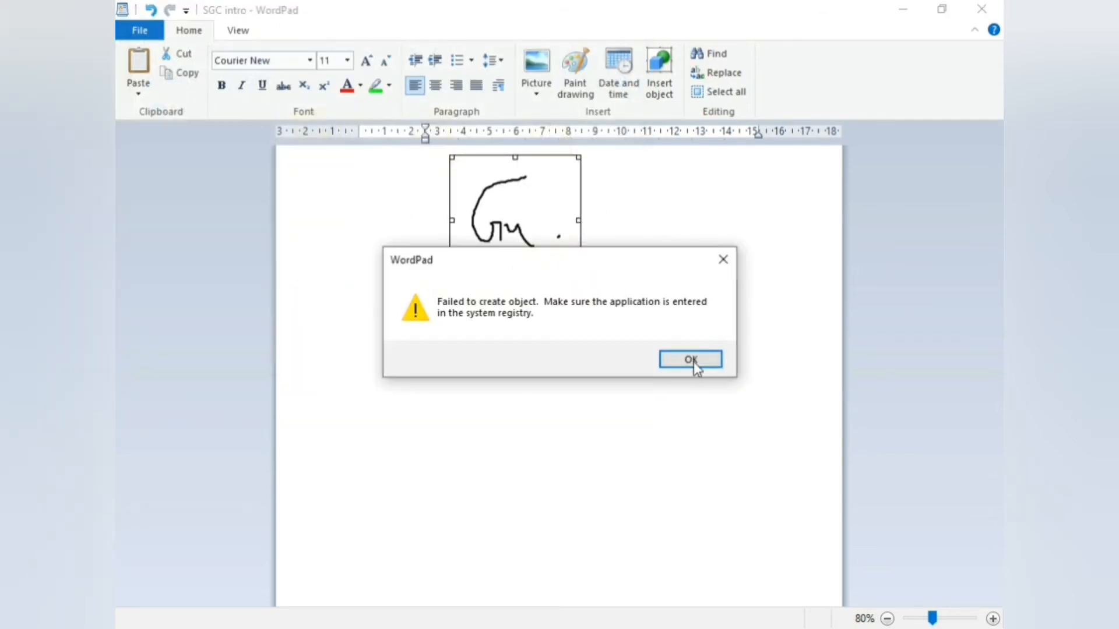
left_click(692, 360)
left_click(708, 55)
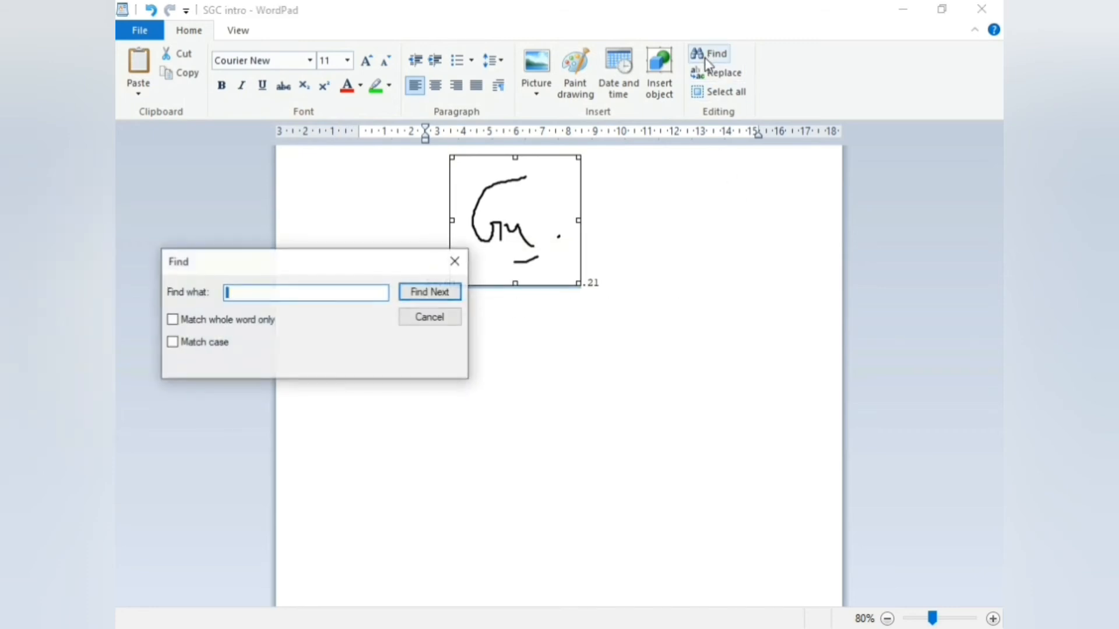
Start a new blank document, discarding changes, then reopen the recent SGC intro document
left_click(456, 259)
left_click(157, 34)
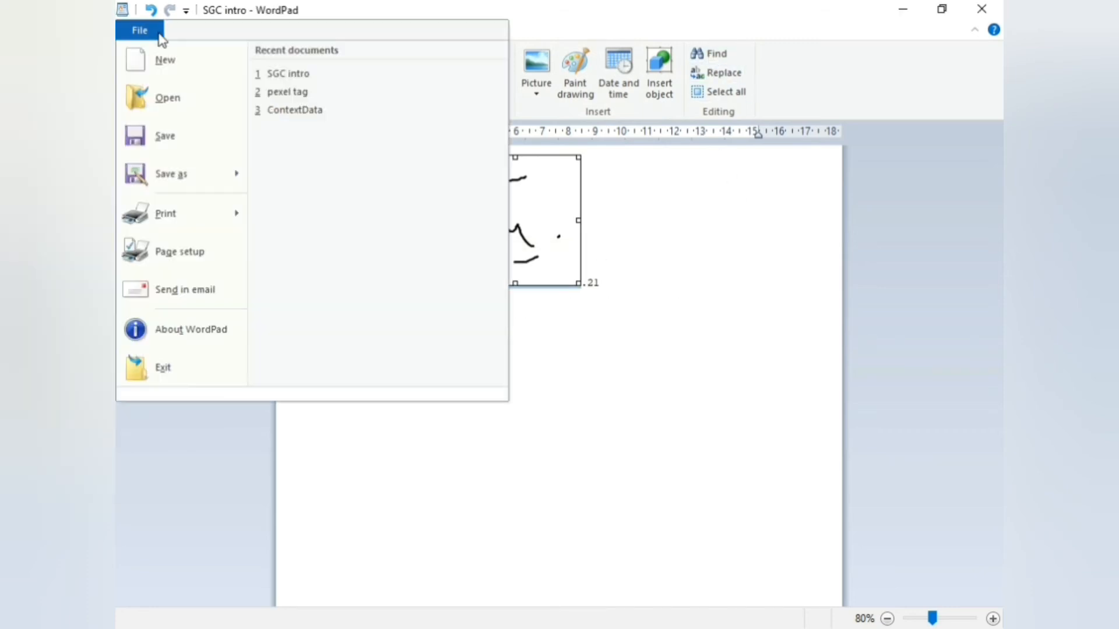
left_click(216, 66)
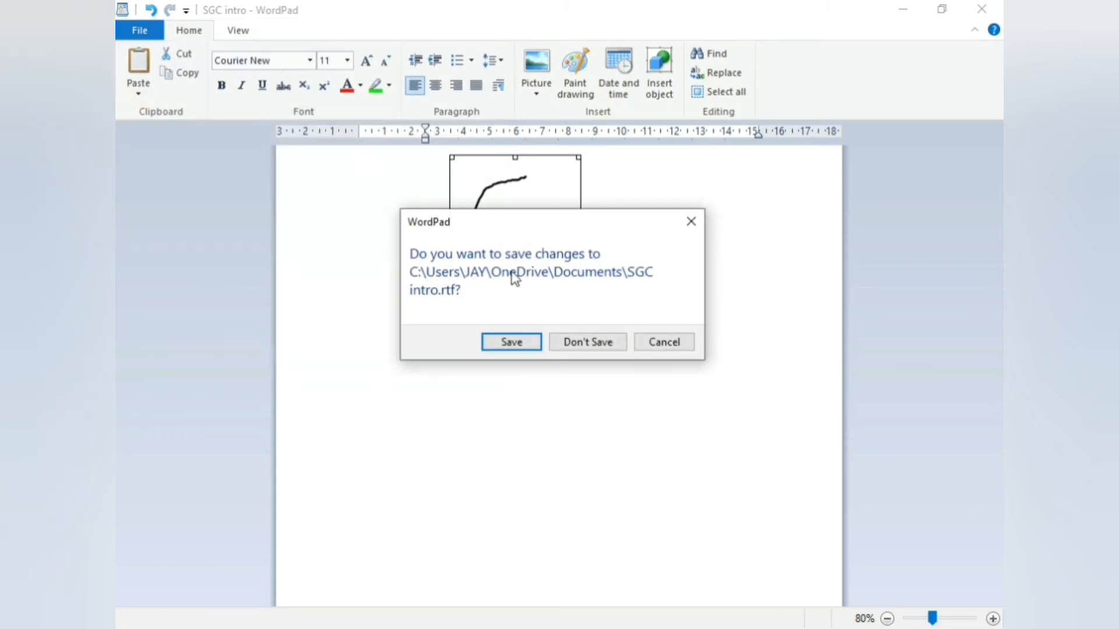
left_click(582, 342)
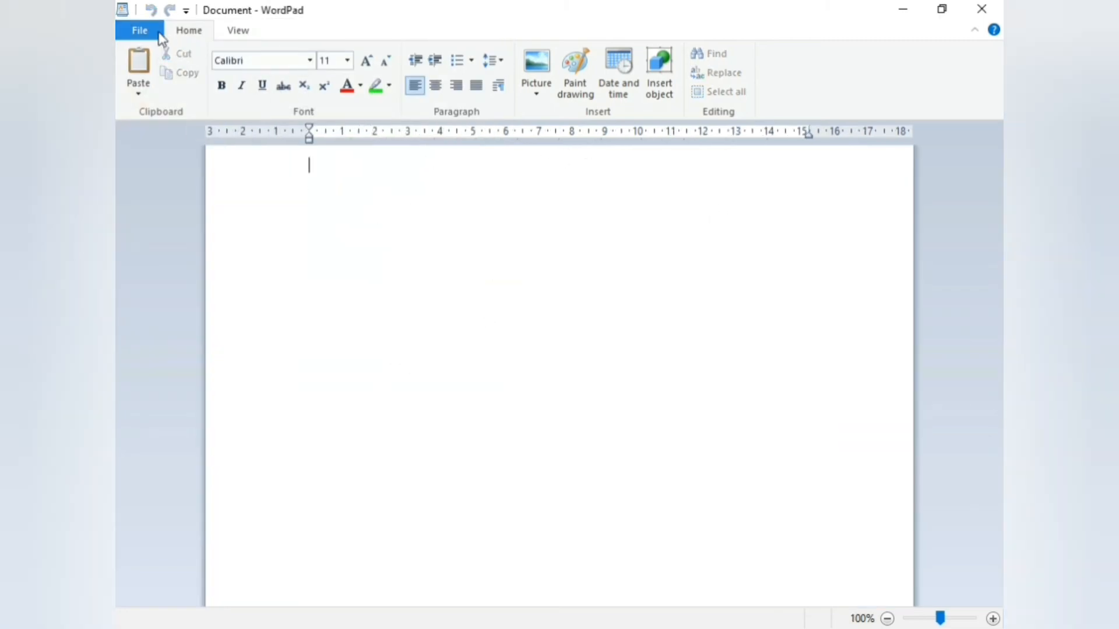
left_click(134, 26)
left_click(305, 77)
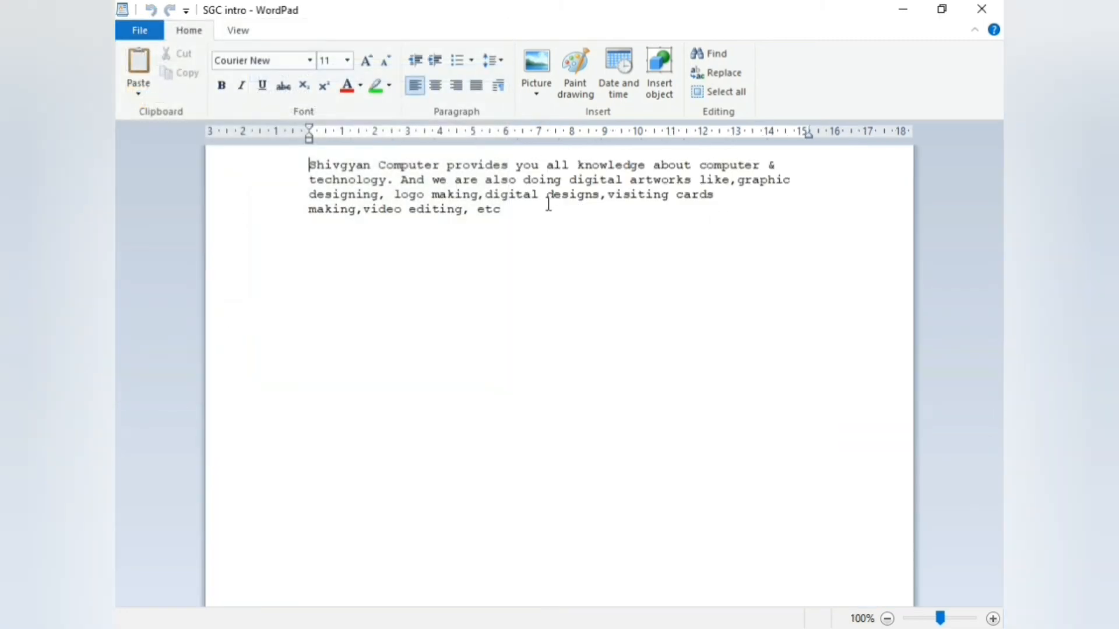
Find the word 'making' in the paragraph, then bring up Replace with 'making' as the search
left_click_drag(310, 165, 557, 230)
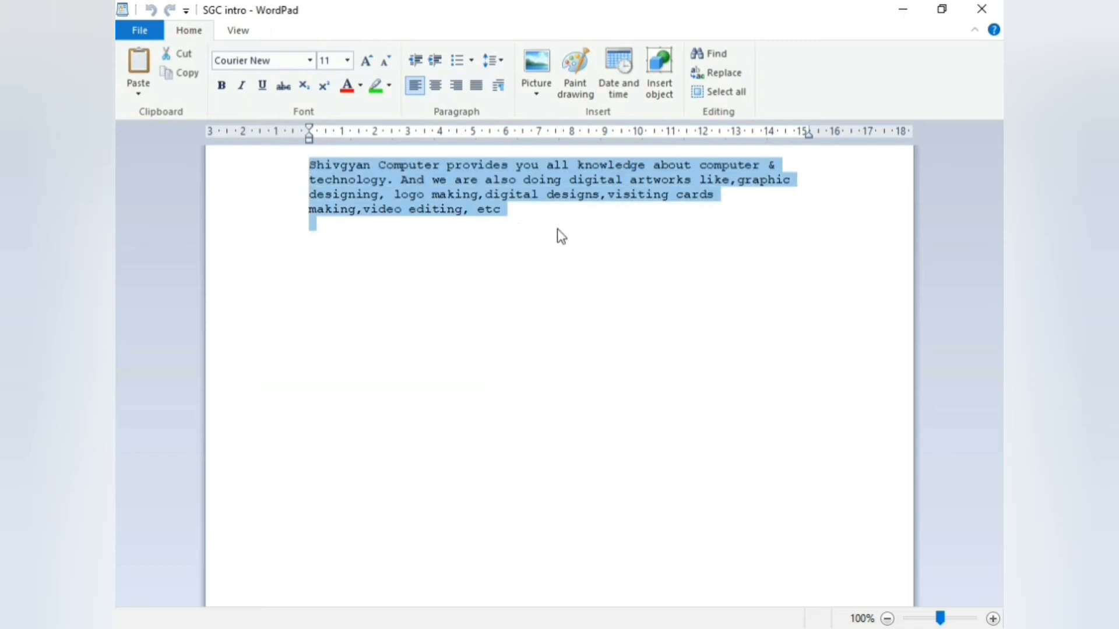
left_click(577, 234)
left_click(708, 53)
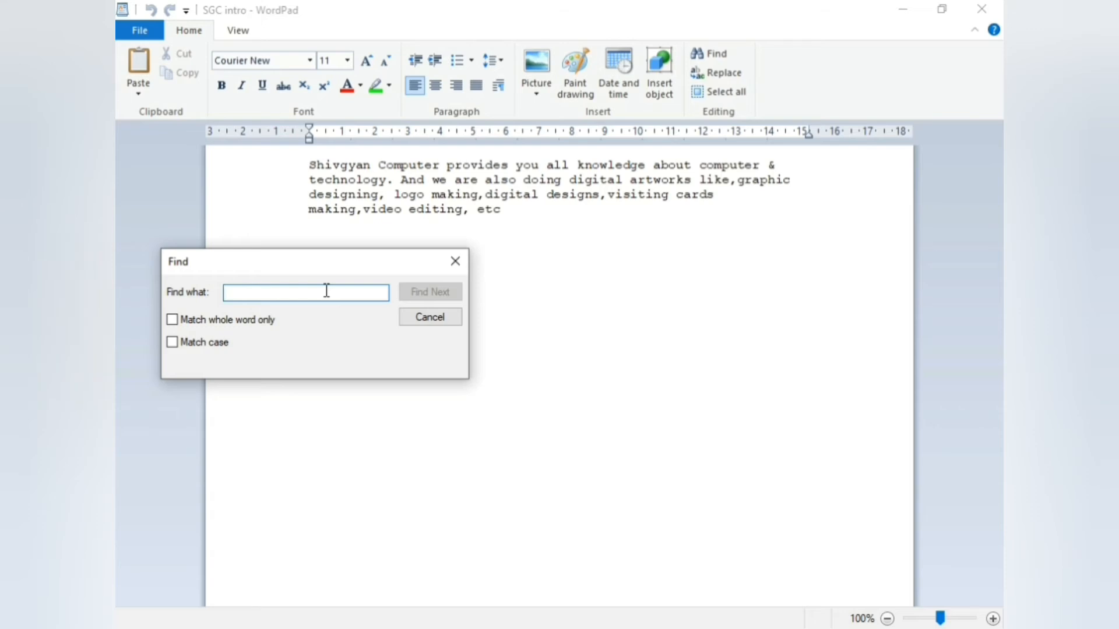
type("making")
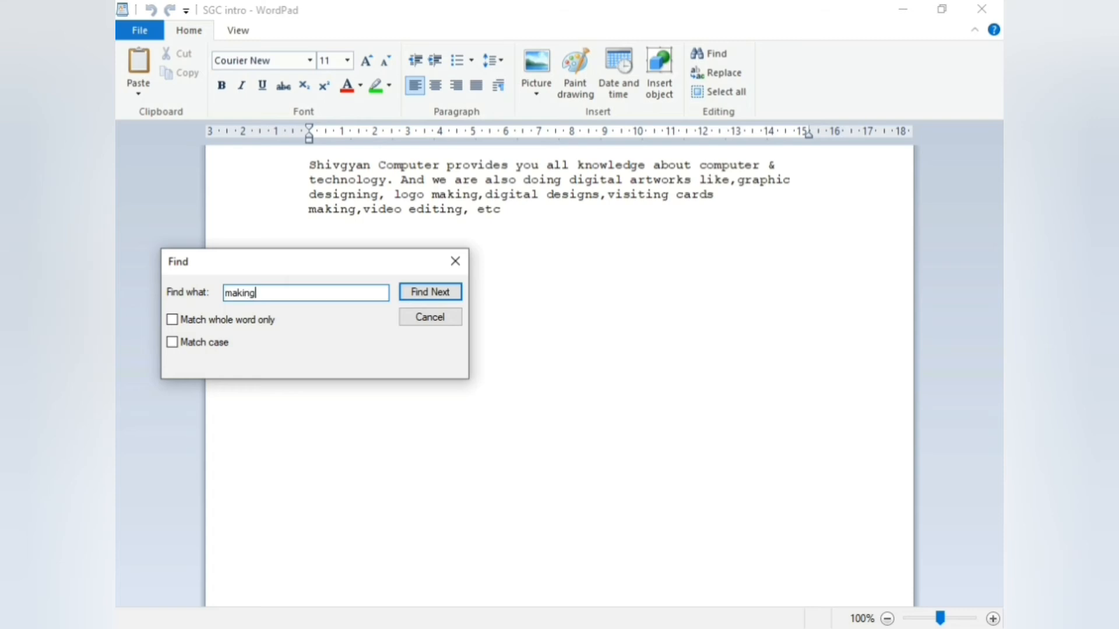
key("Return")
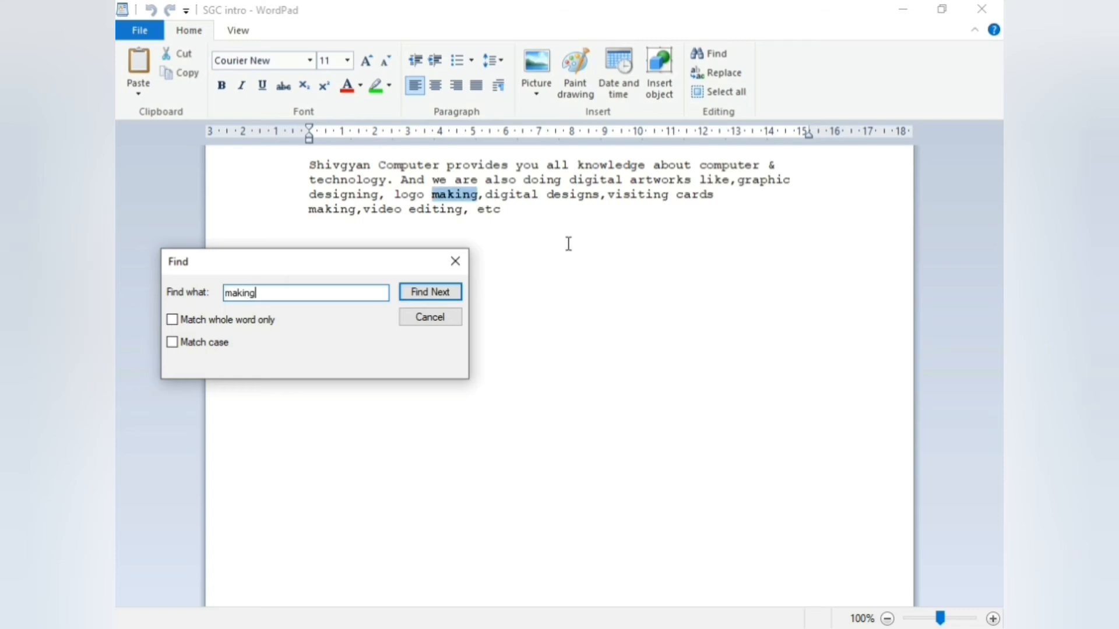
left_click(435, 196)
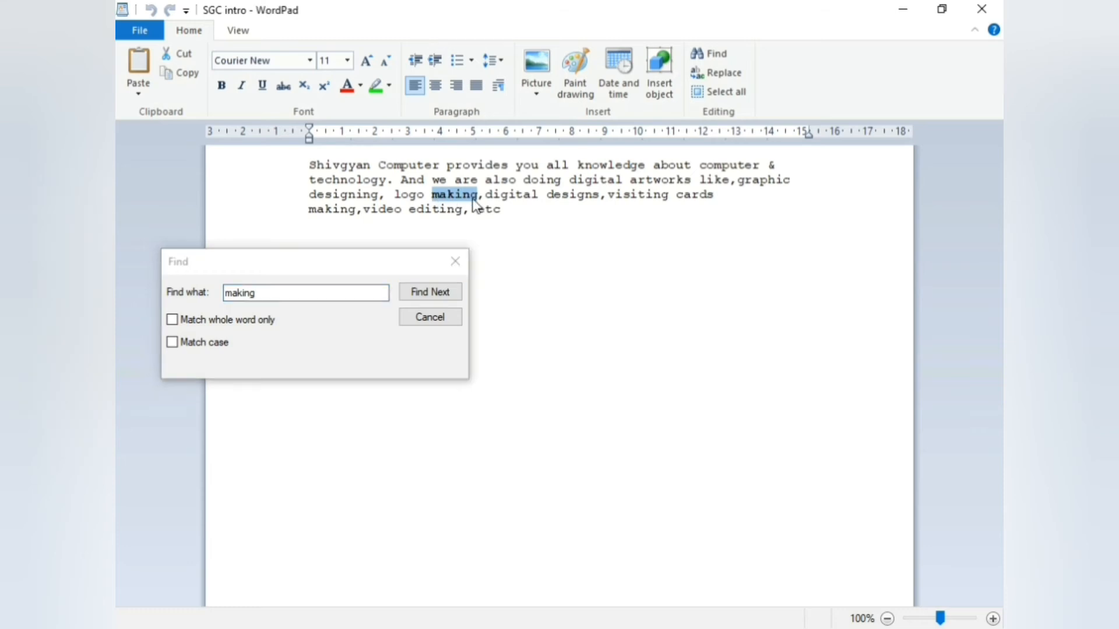
left_click(455, 263)
left_click(721, 72)
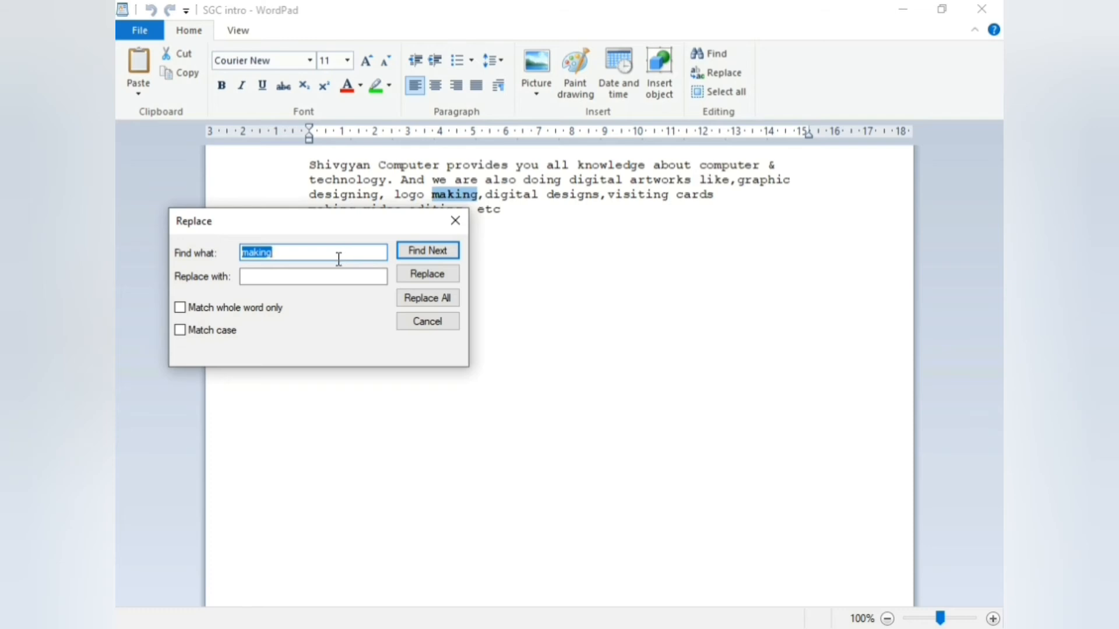
Replace the found 'making' with 'inserting' so the paragraph reads 'logo inserting'
left_click(311, 279)
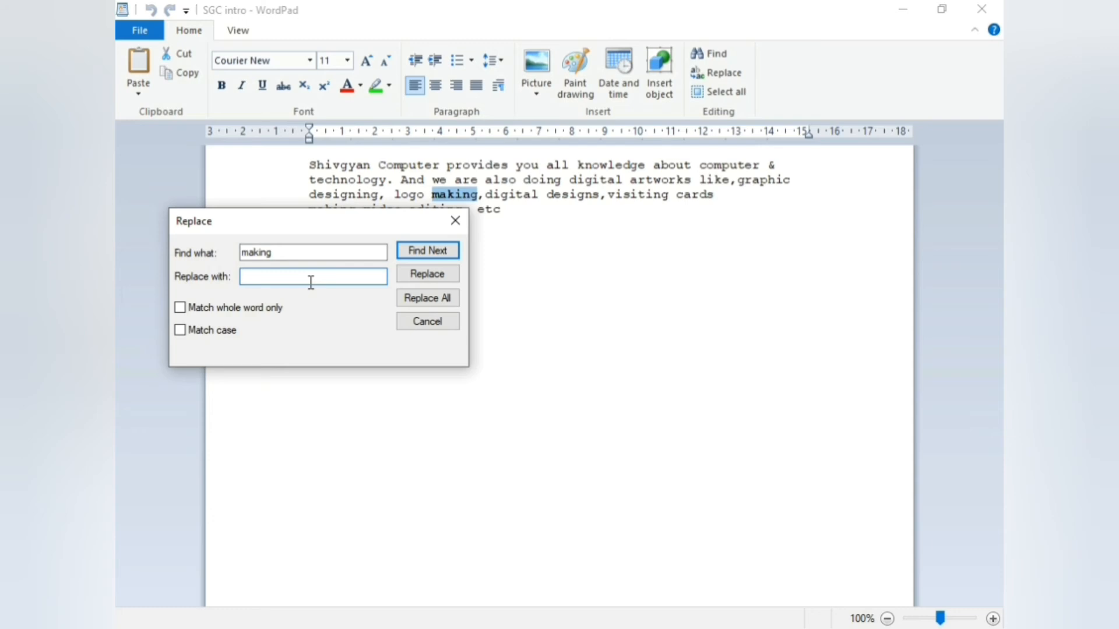
type("inserting")
left_click(432, 274)
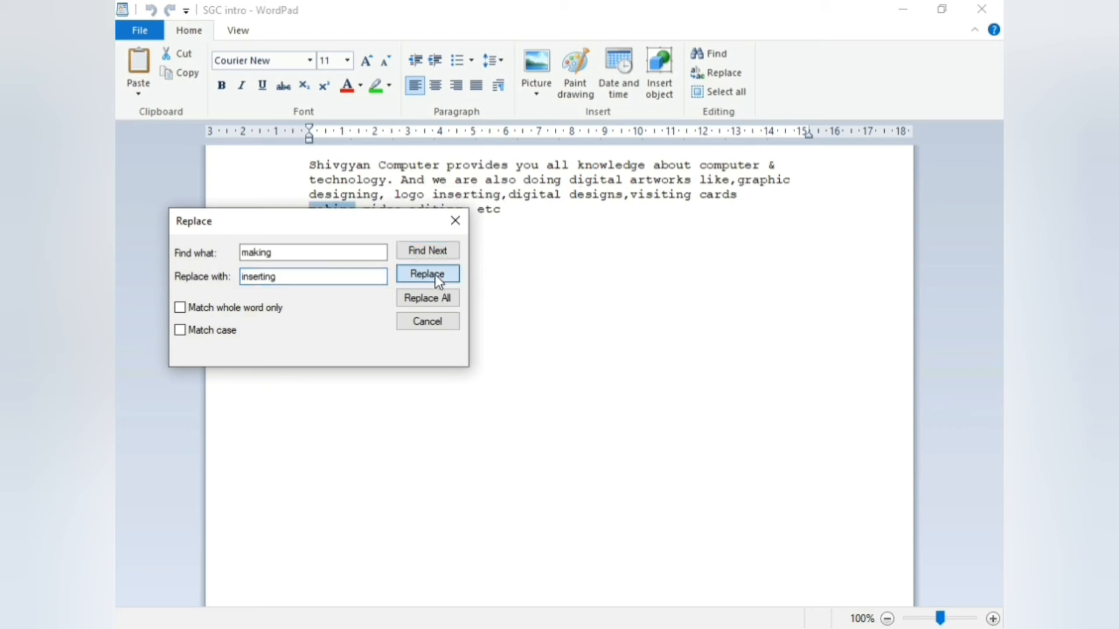
Select the word 'inserting', close find-and-replace, and select all the document text
left_click(430, 196)
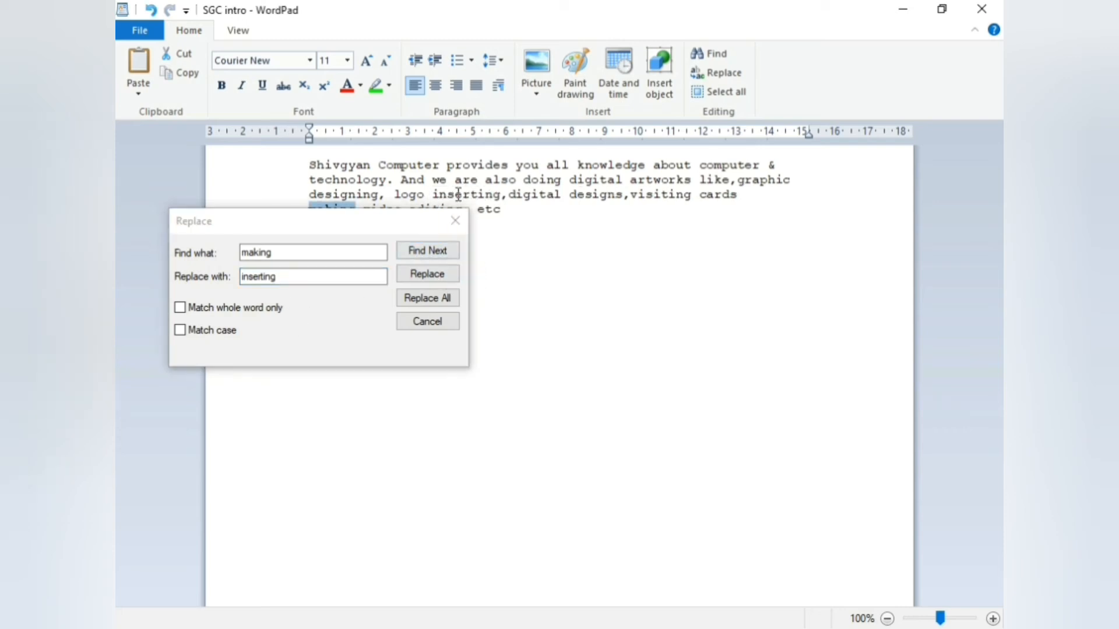
left_click(434, 195)
left_click_drag(434, 195, 524, 198)
left_click(503, 197)
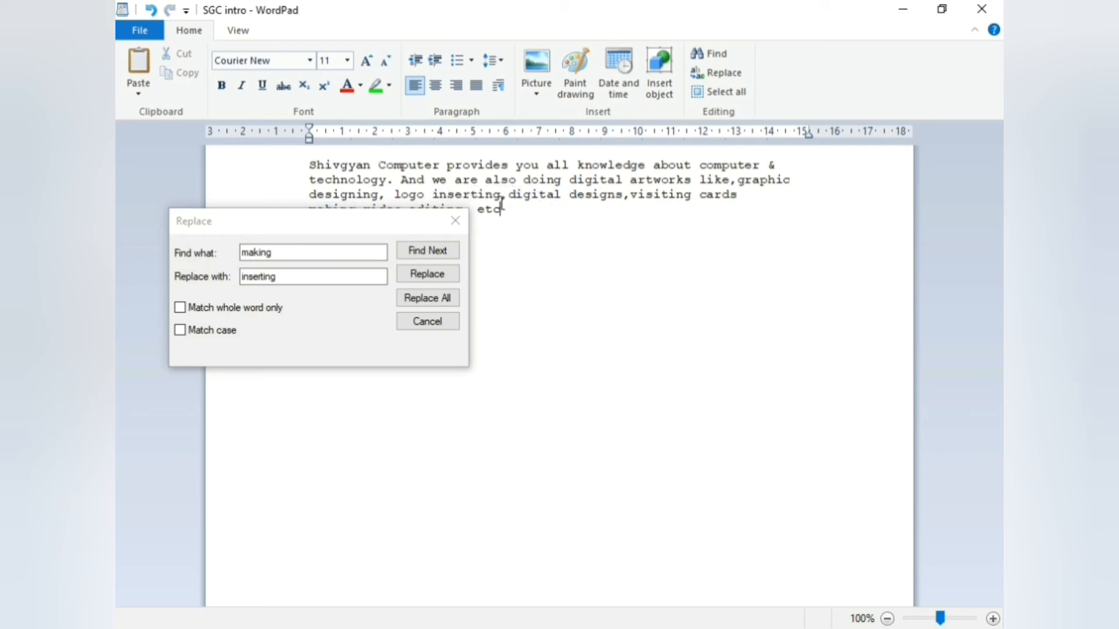
double_click(500, 197)
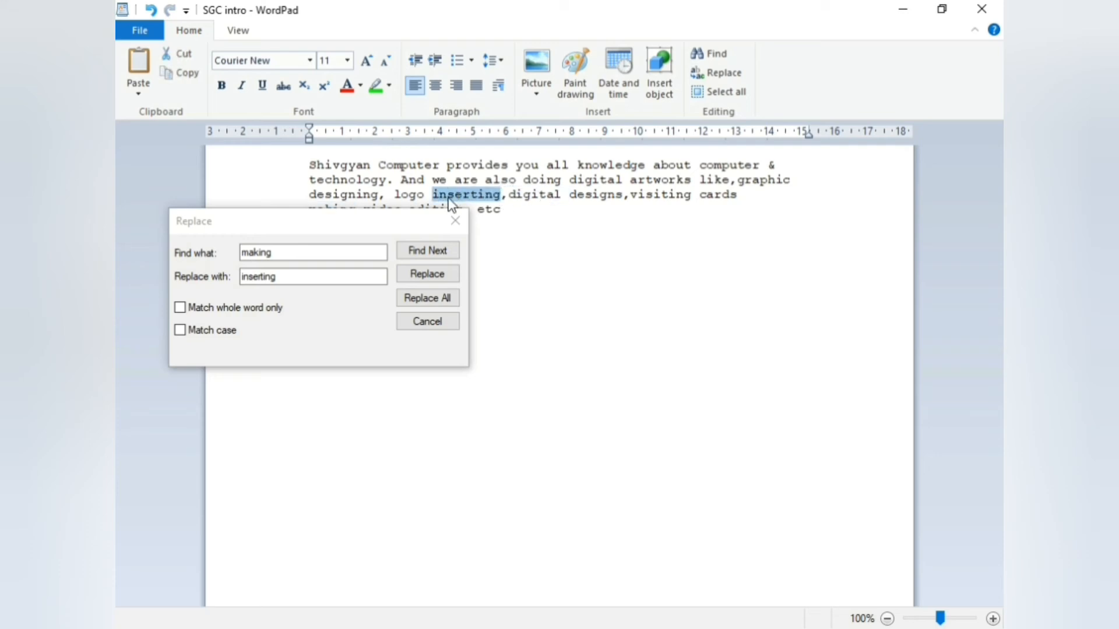
left_click(428, 320)
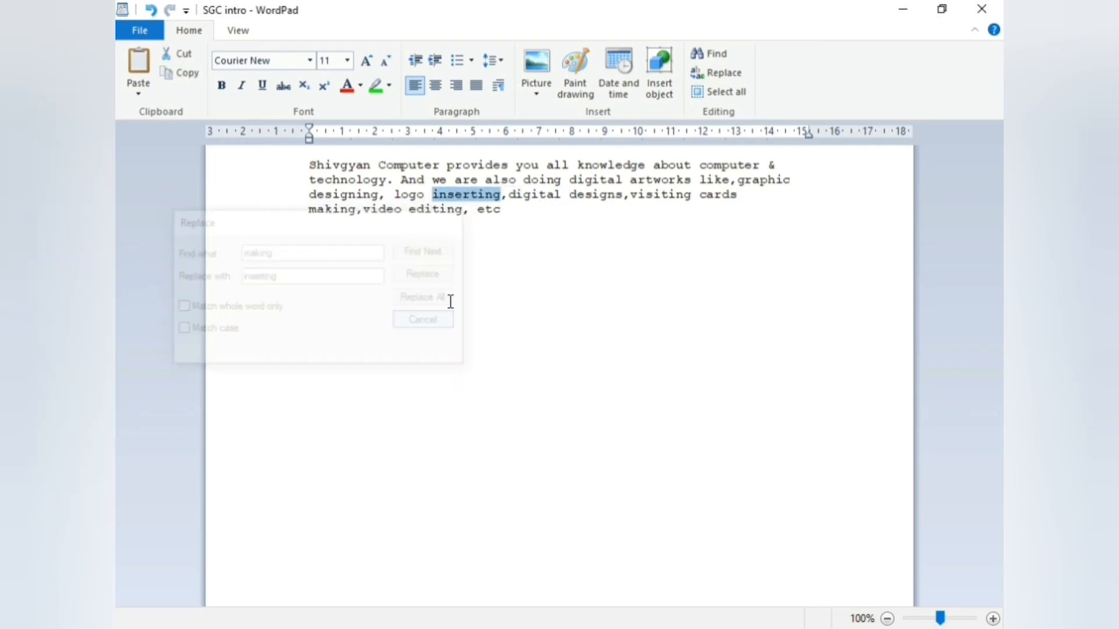
left_click(727, 92)
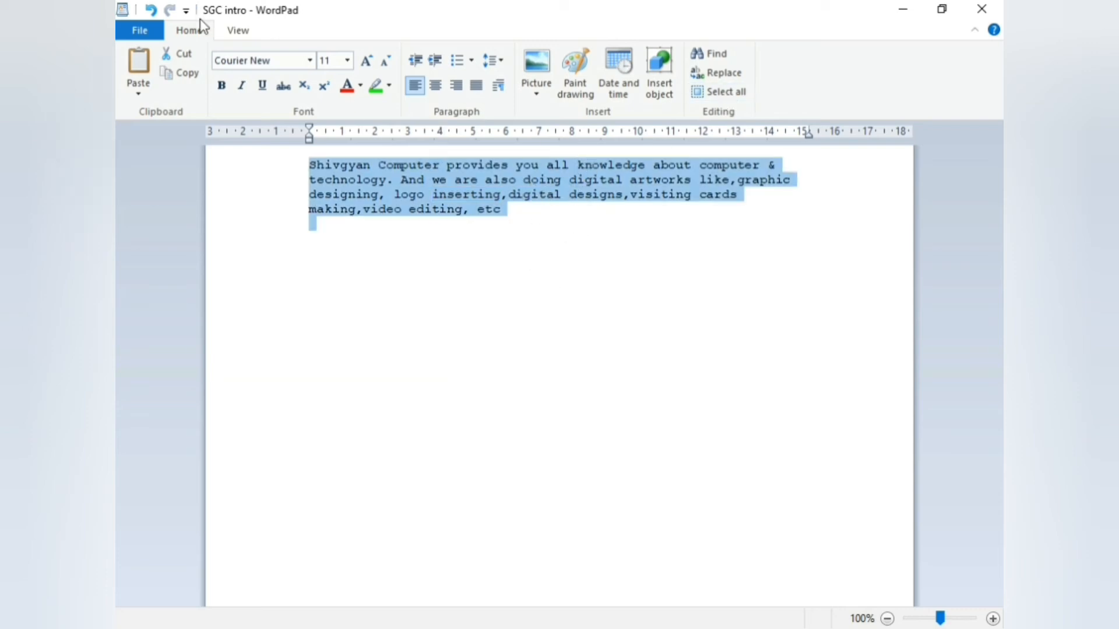
On the View tab, zoom the document in step by step up to 180%
left_click(244, 30)
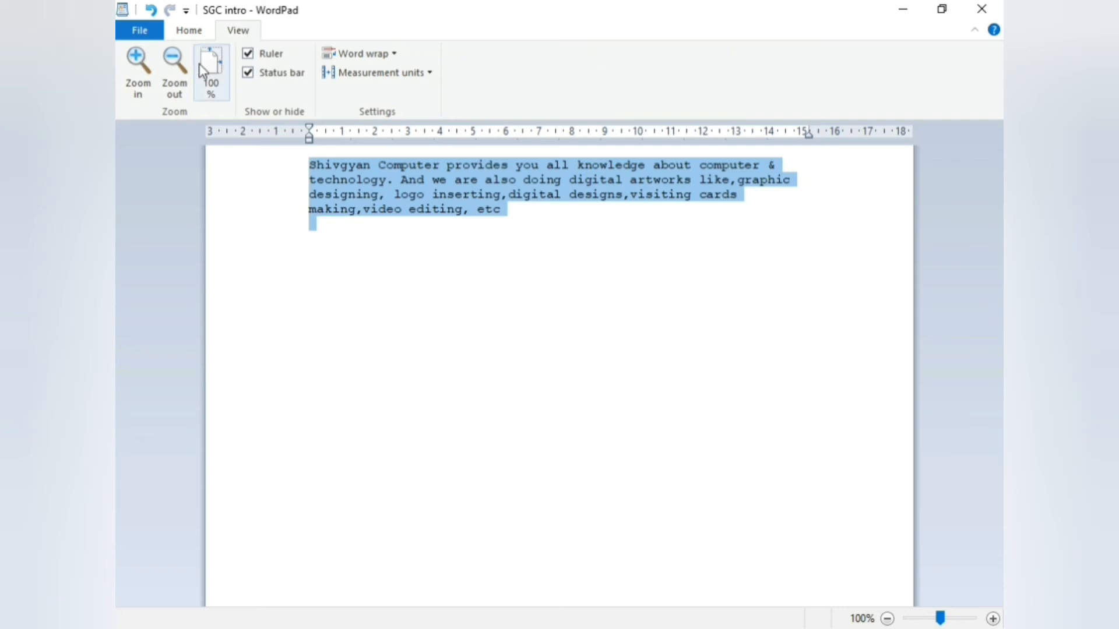
left_click(146, 90)
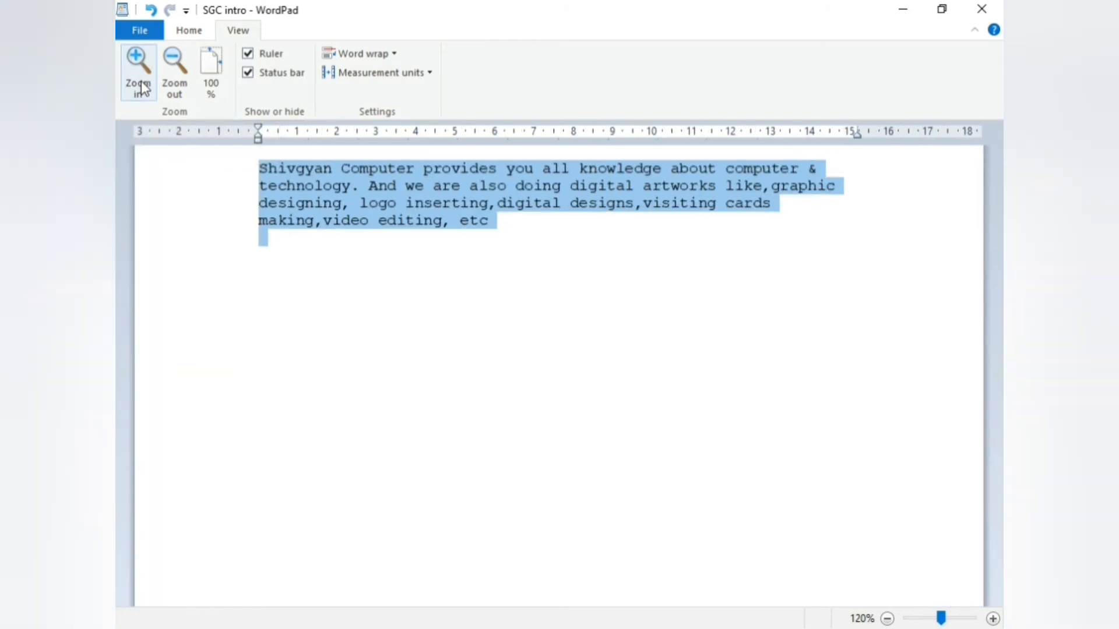
left_click(146, 90)
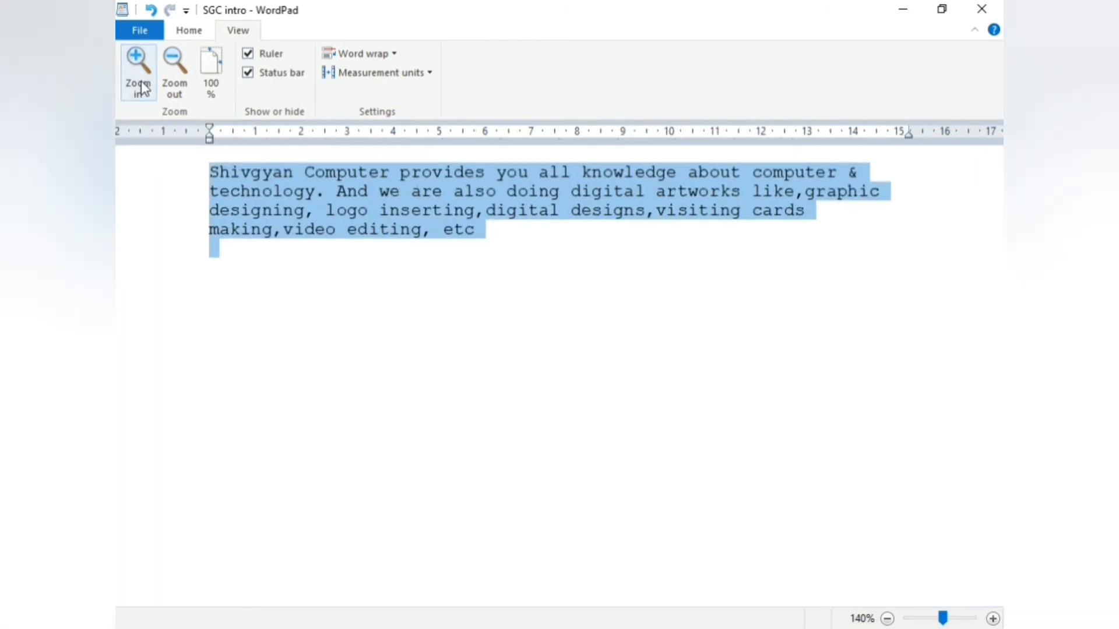
left_click(145, 90)
left_click(145, 90)
left_click(140, 86)
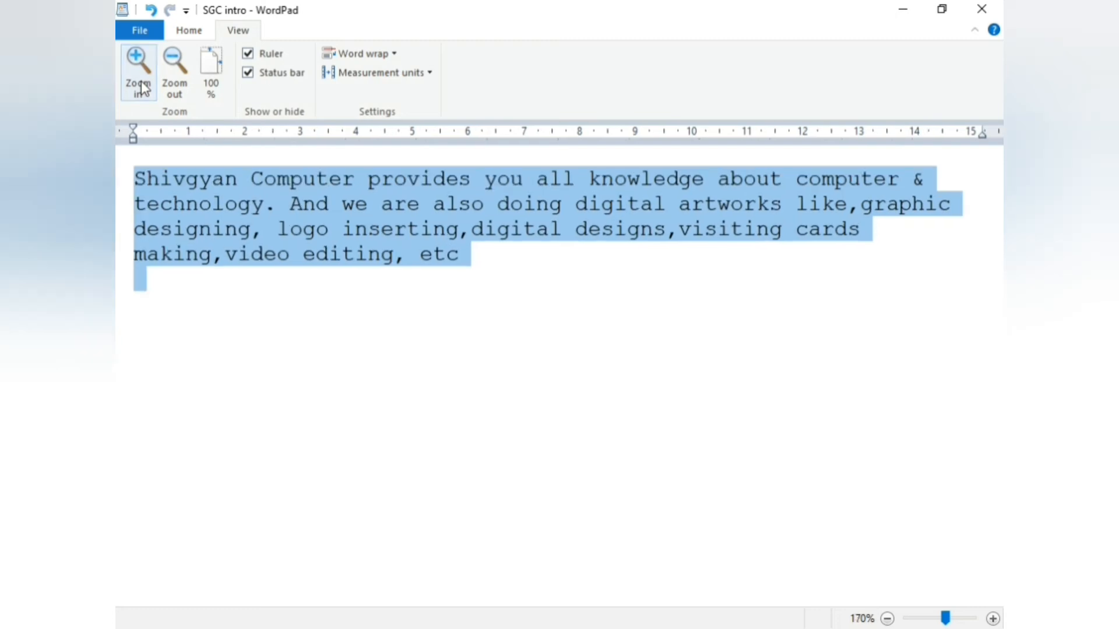
left_click(140, 86)
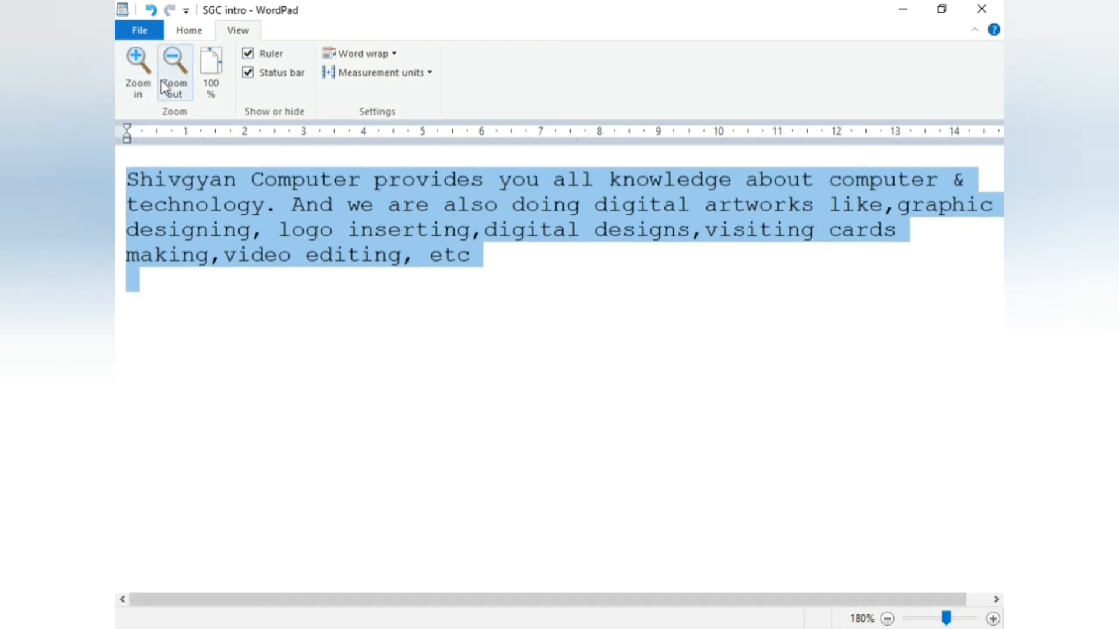
Zoom back out toward 110%, in again to 170%, then reset zoom to 100%
left_click(177, 88)
left_click(178, 88)
left_click(178, 87)
left_click(178, 88)
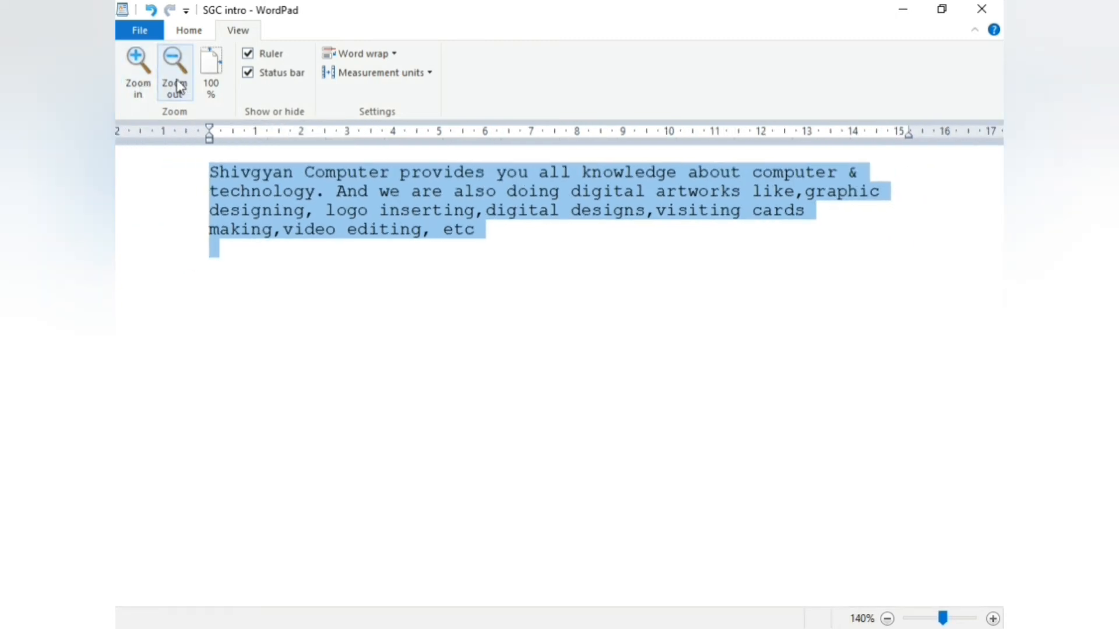
left_click(177, 87)
left_click(178, 87)
left_click(178, 87)
left_click(177, 88)
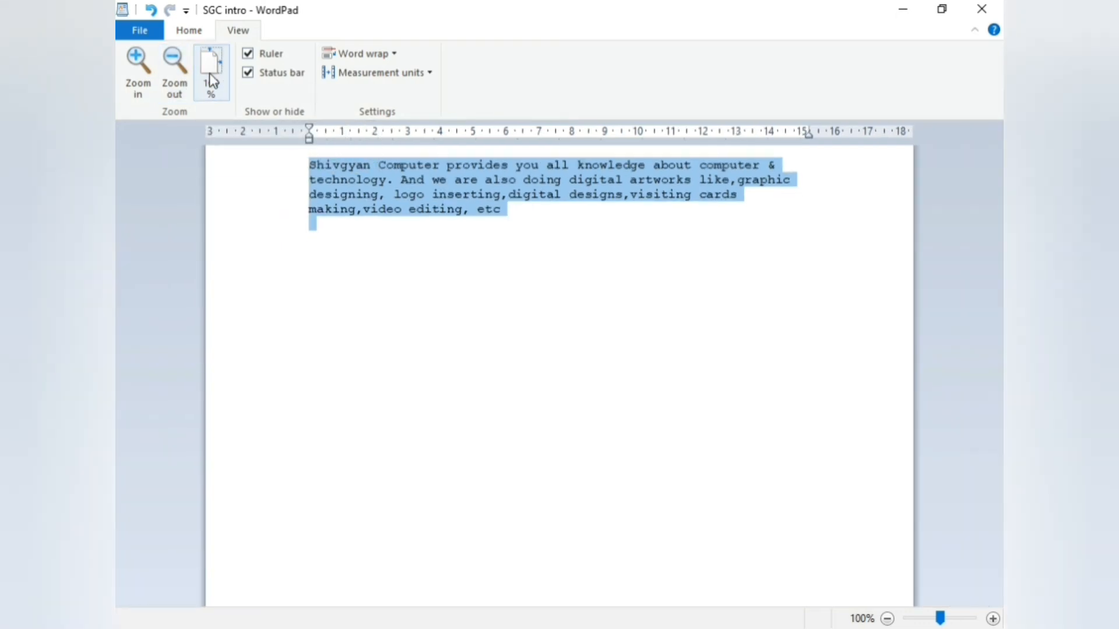
left_click(146, 83)
left_click(146, 83)
left_click(146, 83)
left_click(146, 83)
left_click(146, 83)
left_click(146, 83)
left_click(146, 83)
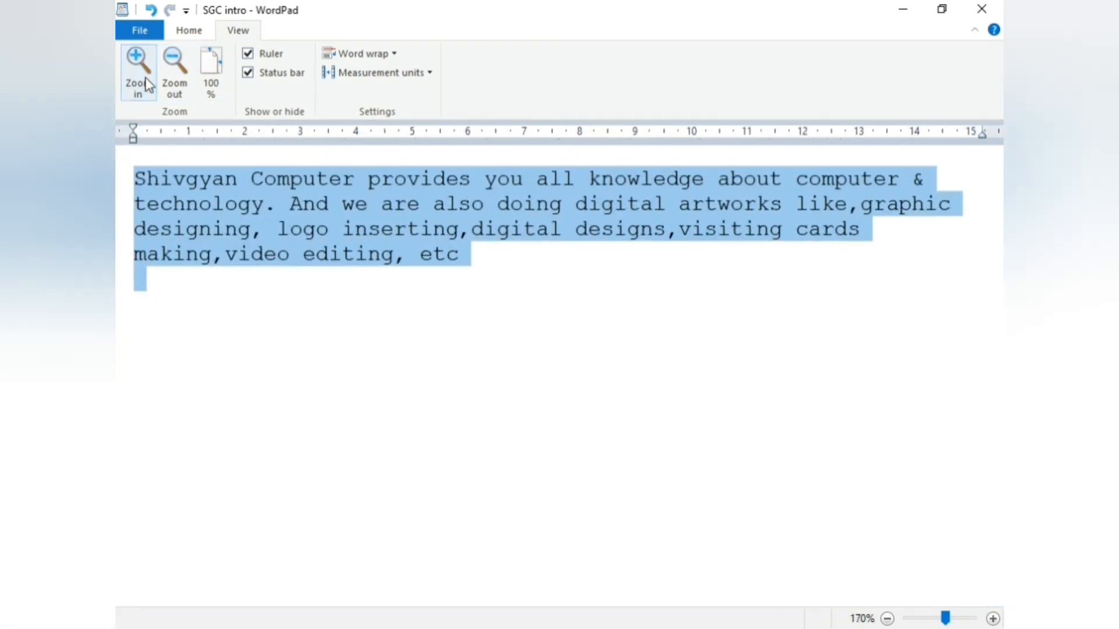
left_click(211, 85)
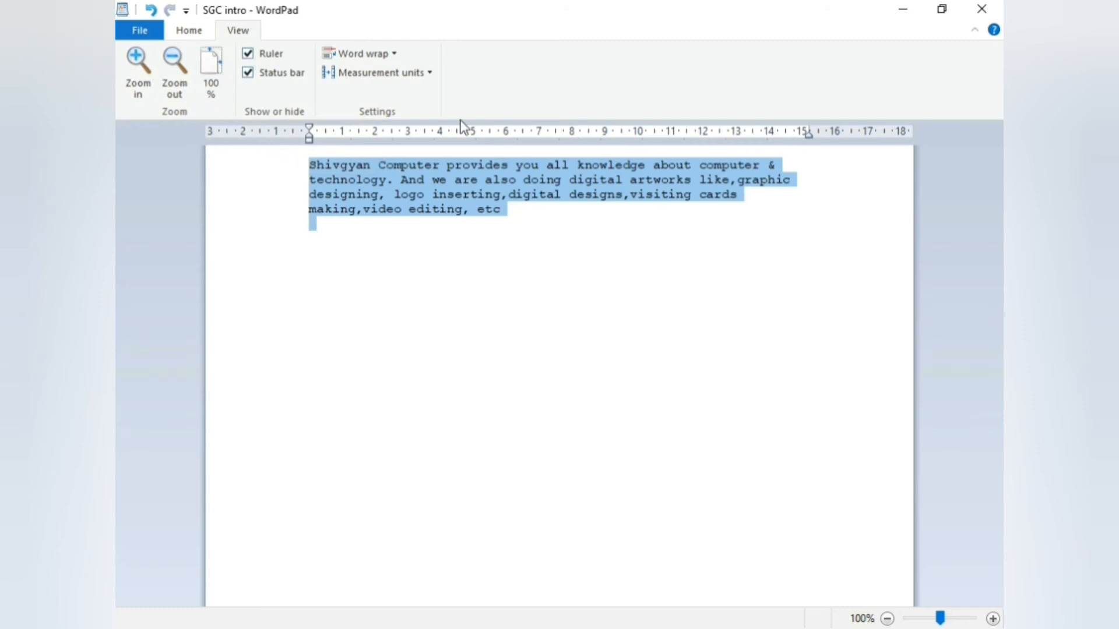
left_click(248, 54)
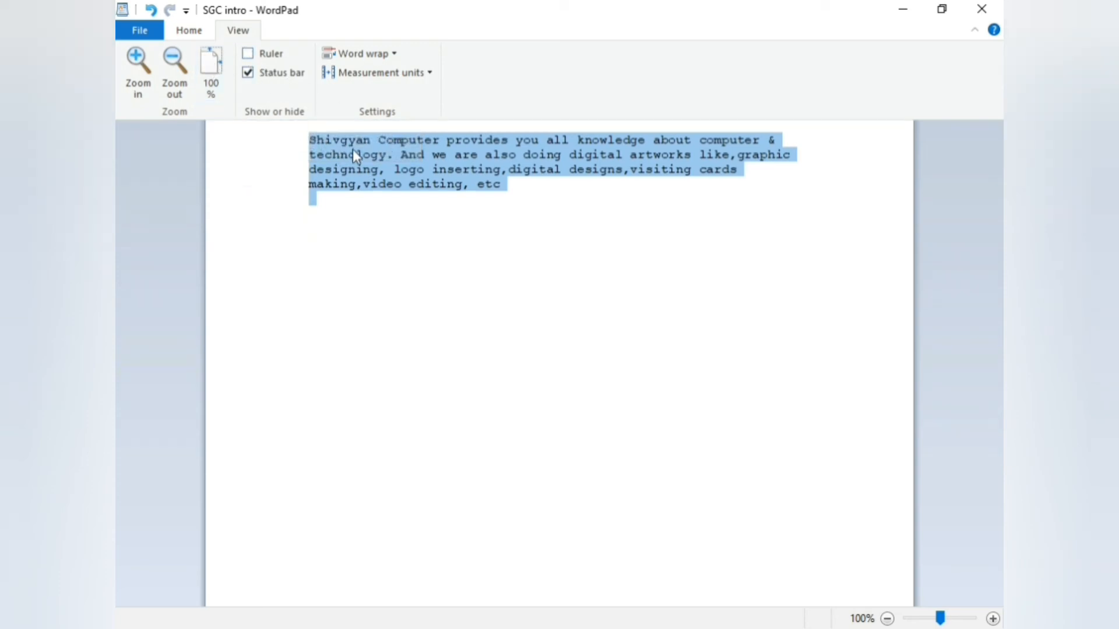
left_click(248, 53)
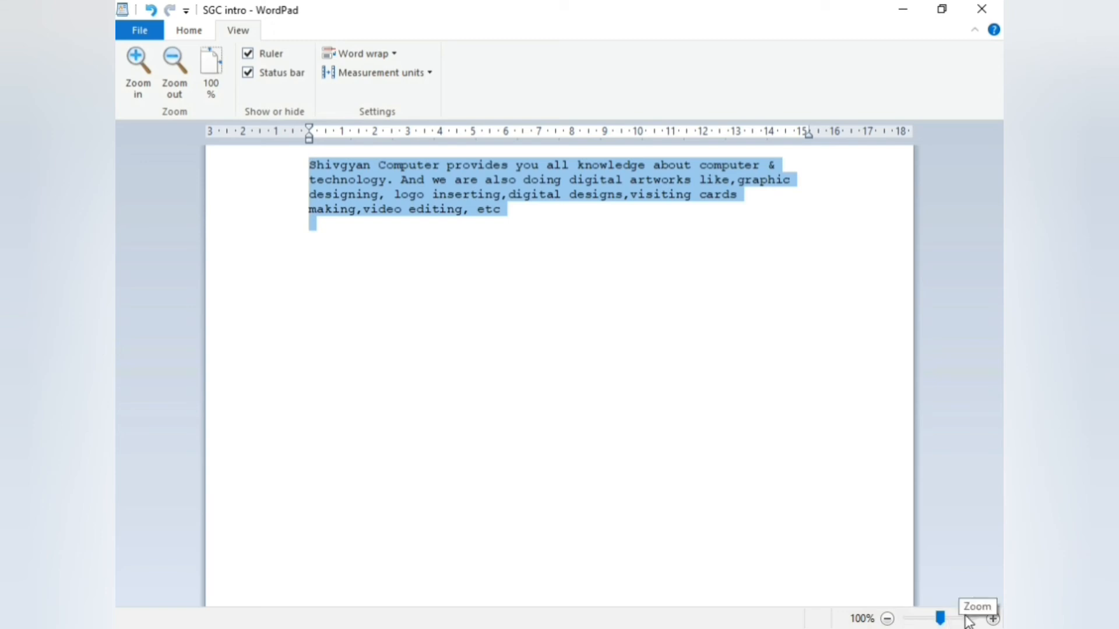
left_click(249, 73)
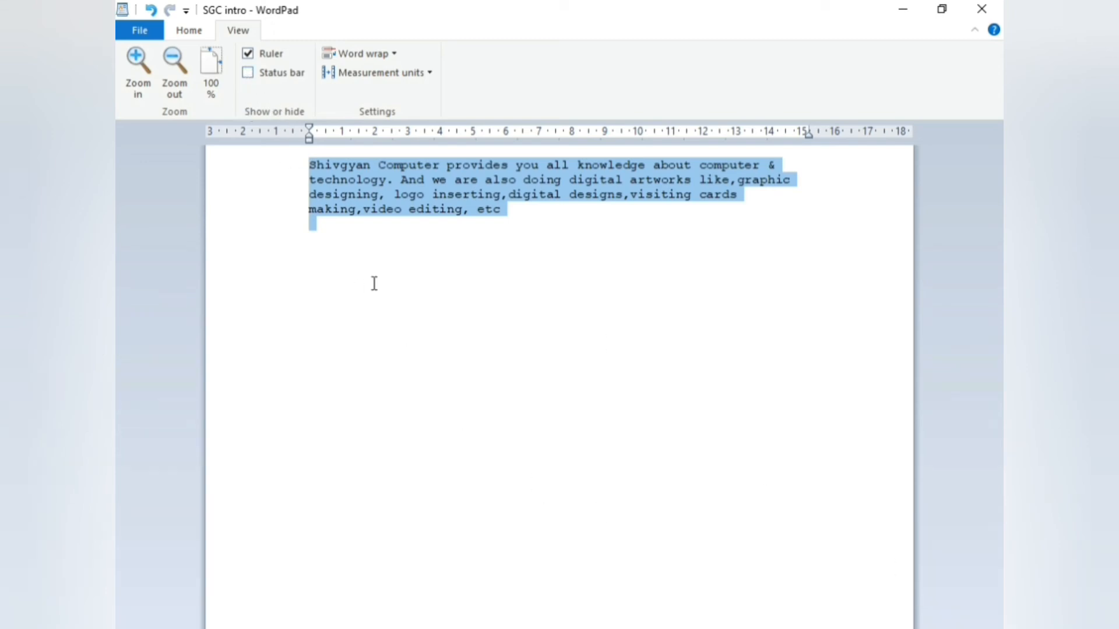
left_click(248, 73)
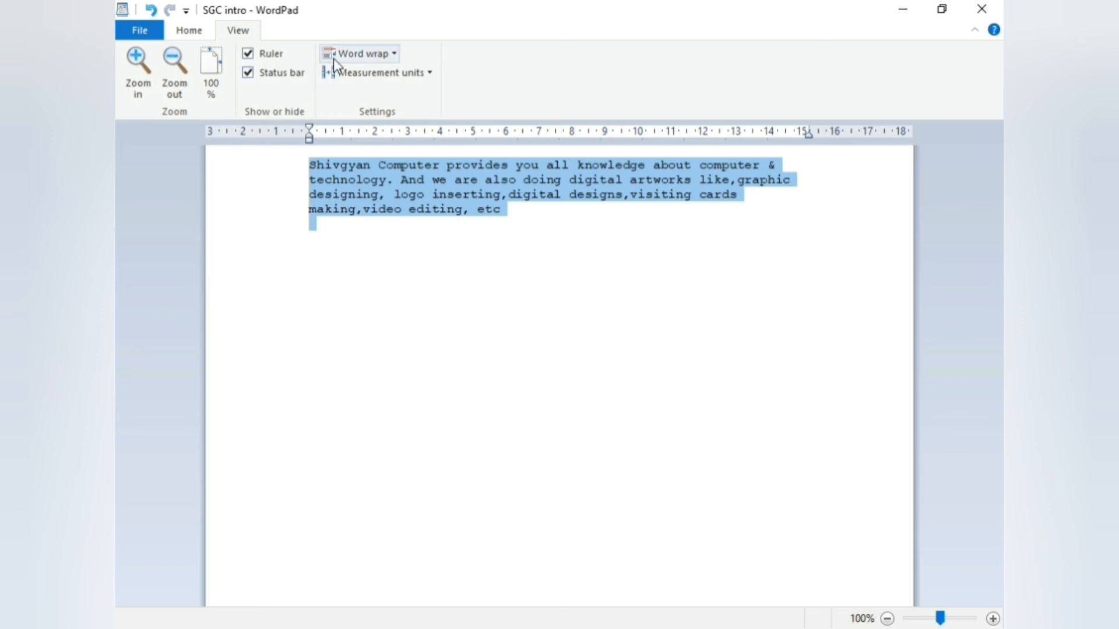
left_click(366, 55)
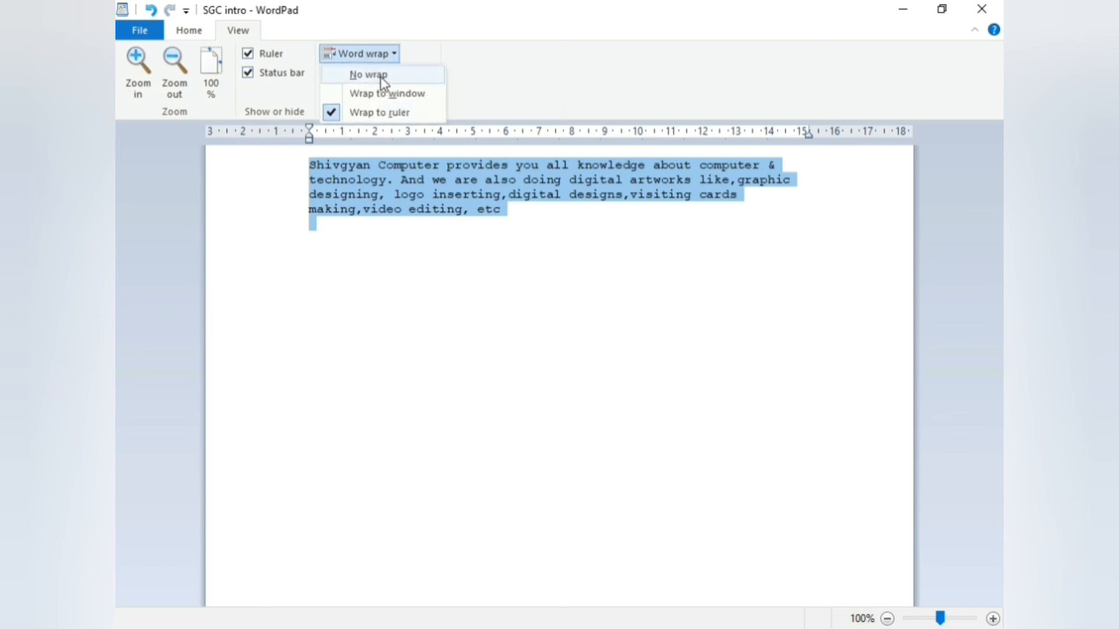
left_click(368, 75)
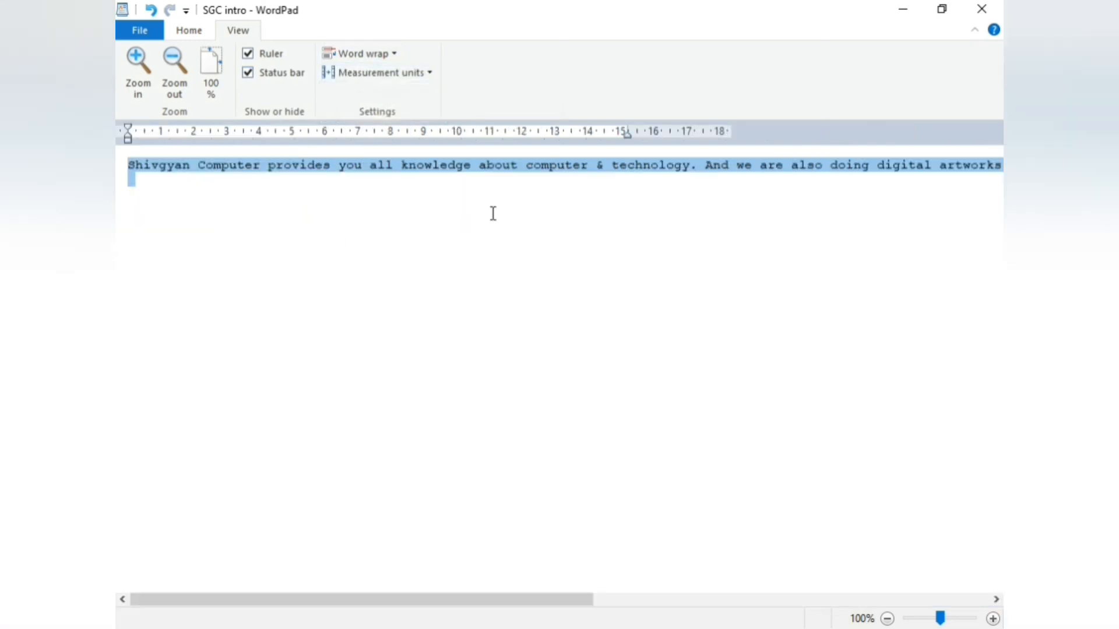
left_click(699, 171)
left_click(139, 204)
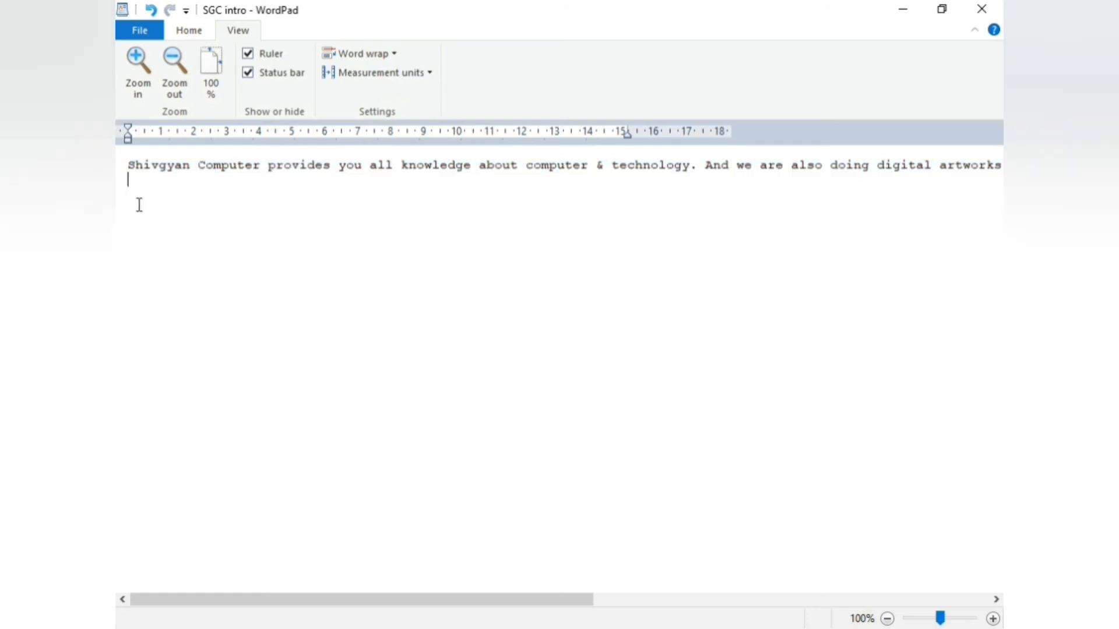
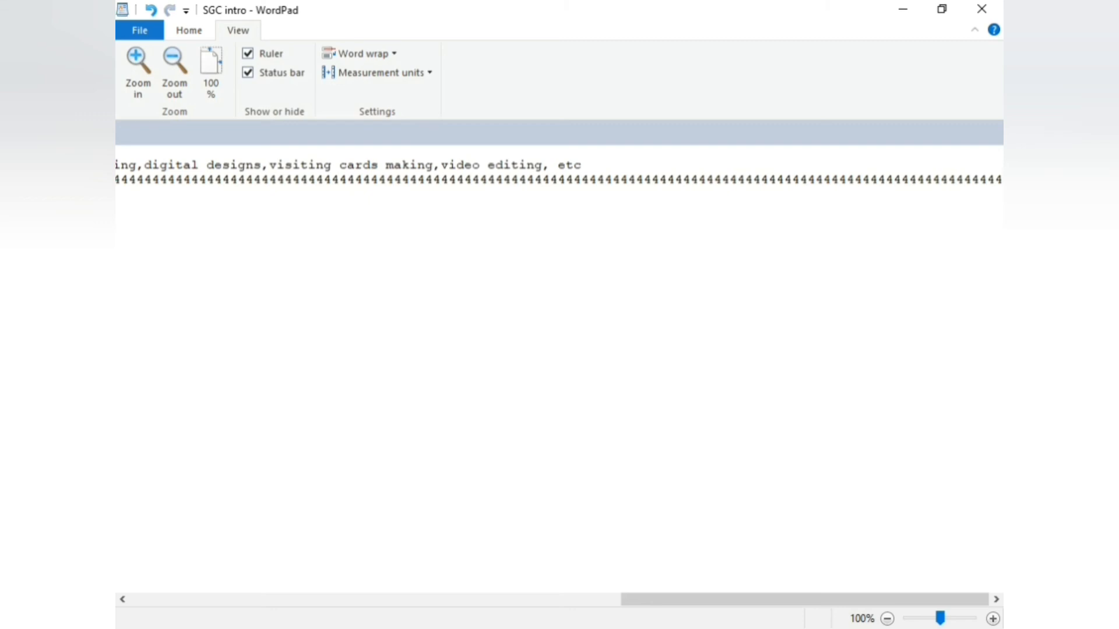
left_click(399, 57)
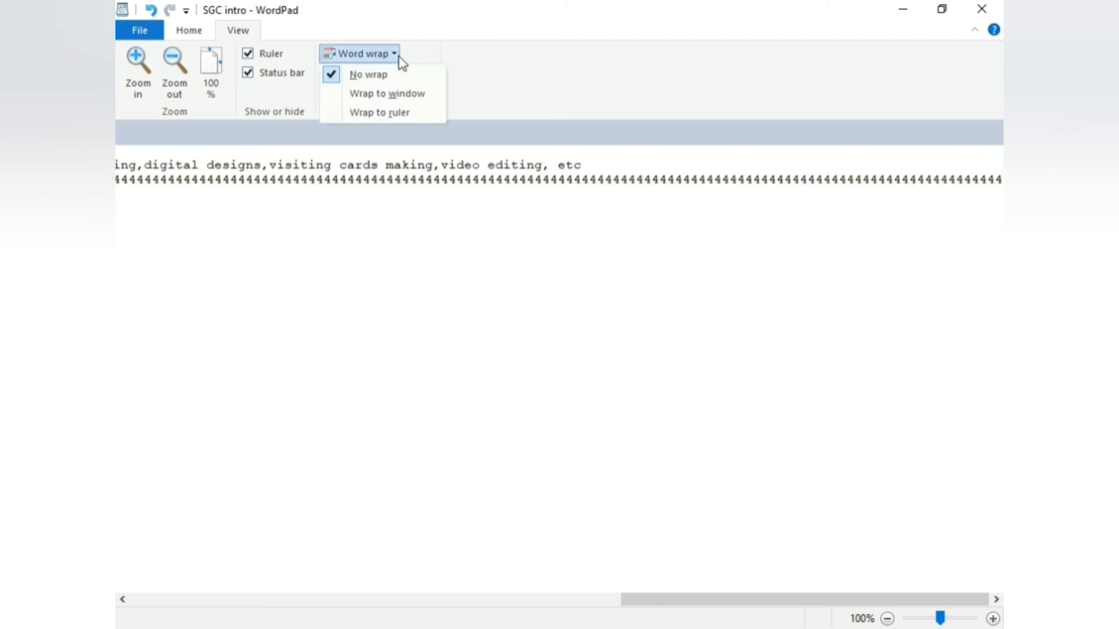
Wrap the text to the window width and append a long run of 'j' characters
left_click(395, 96)
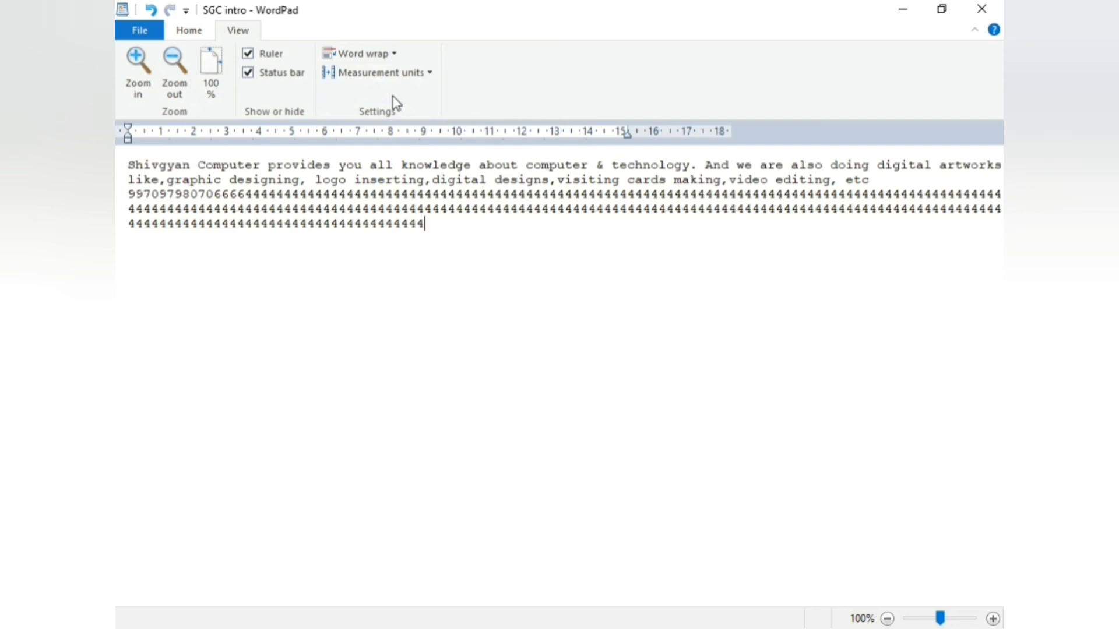
type("jjjjjjjjjjjjjjjjjjjjjjjjjjjjjj")
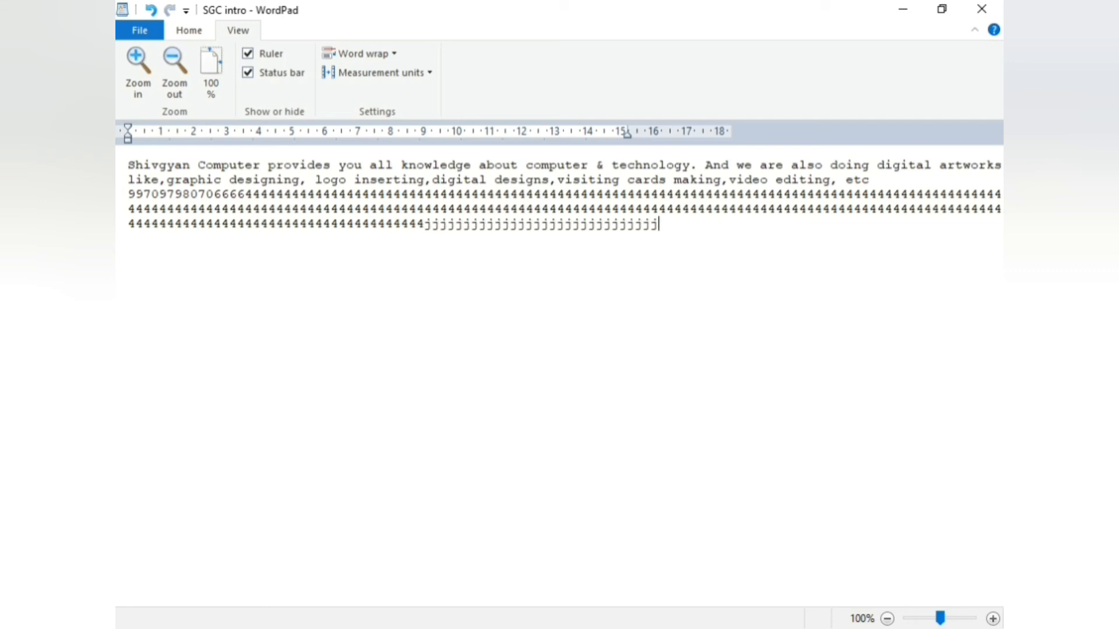
type("jjjjjjjjjjjjjjjjjjjjjjjjjjjjjjjjjjjjjjjjjjjjjjjjjjjjjjjjjjjjjjjjjjjjjjjjjjjjjjjjjjjjjjjjjjjjjjjjjjjjjjjjjjj")
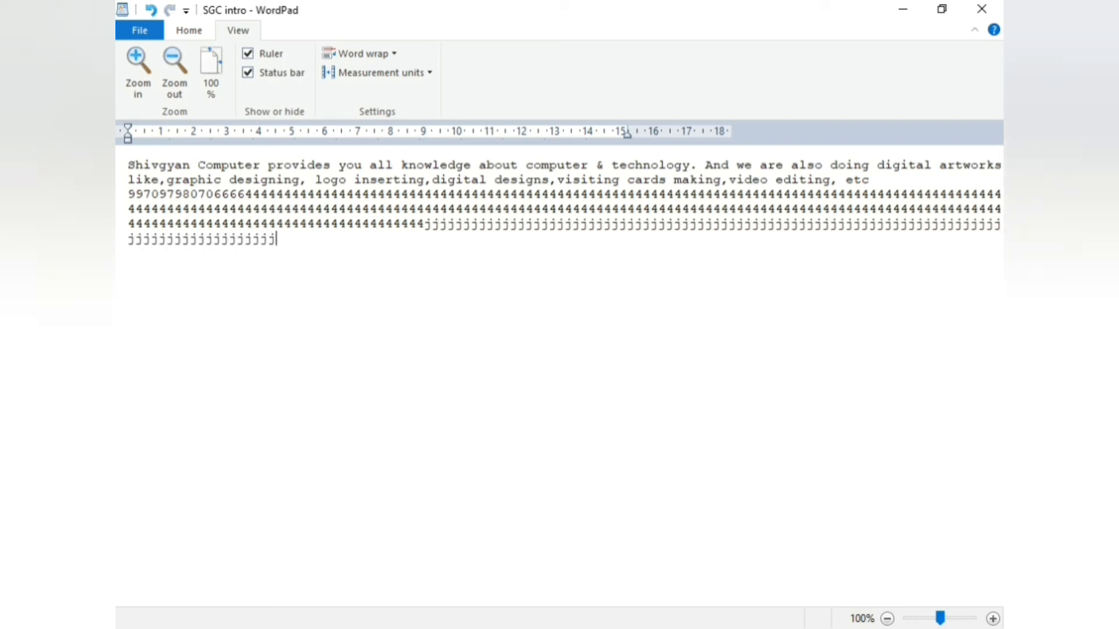
type("jjjjjjjjjjjjjjjjjjjjjjjjjjjjjjjjjjjjjjj")
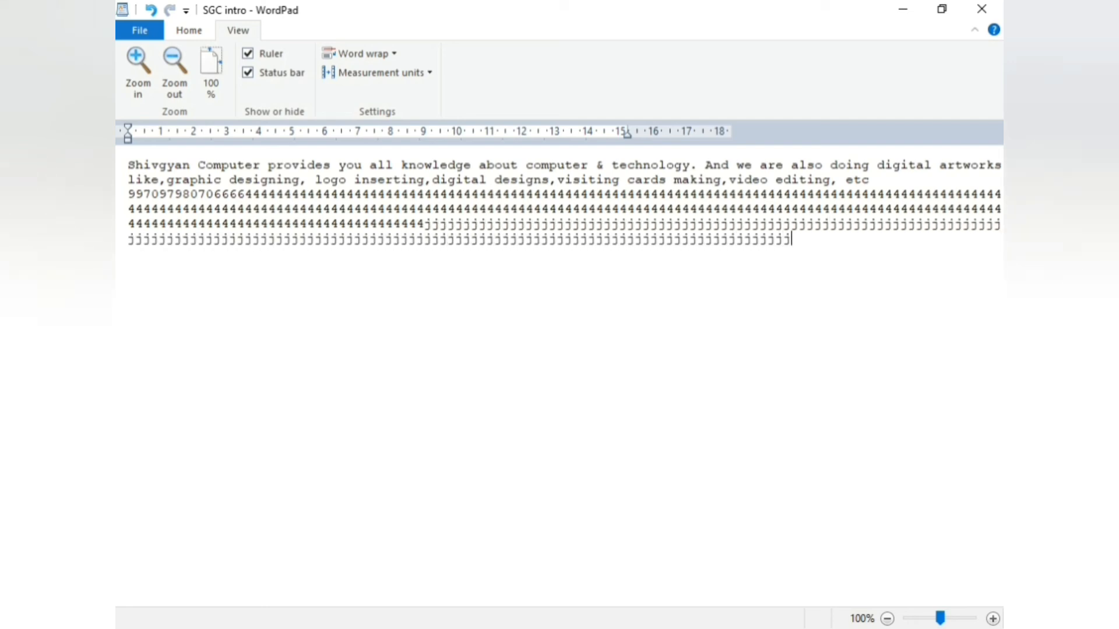
type("jjjjjjjjjjjjjjjjjjjjjjjjjjjjjjjjjjjjjjjjjjjjjjjjjjjjjjjjjjjjjjjjjj")
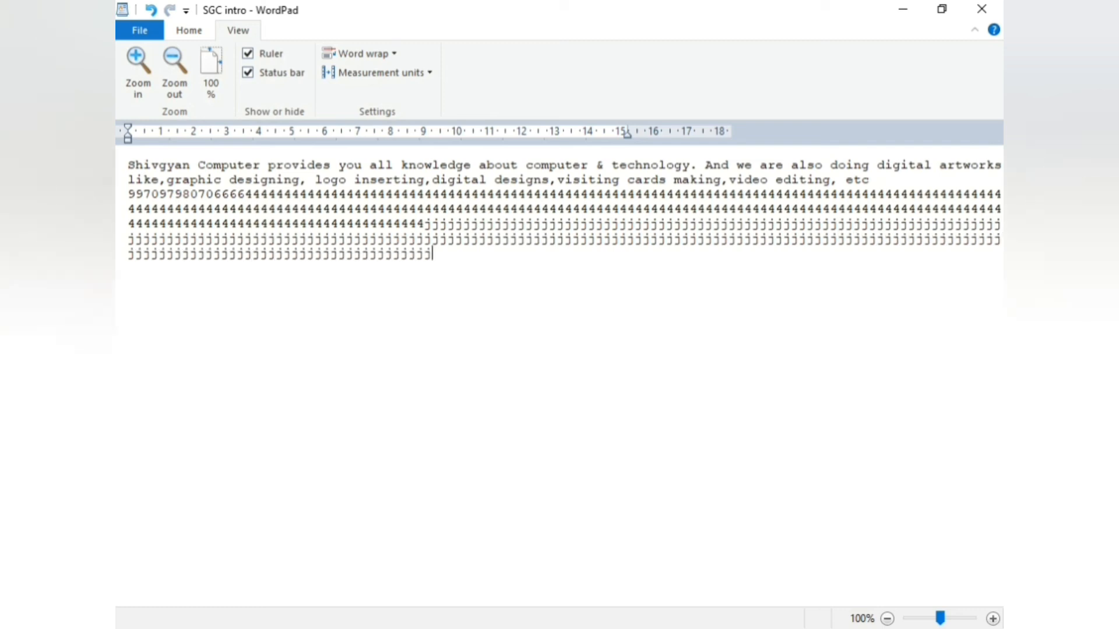
type("jjjjjjjjjjjjjjjjjjjjjjjjjjjjjjjjjjjjjjjjjjjj")
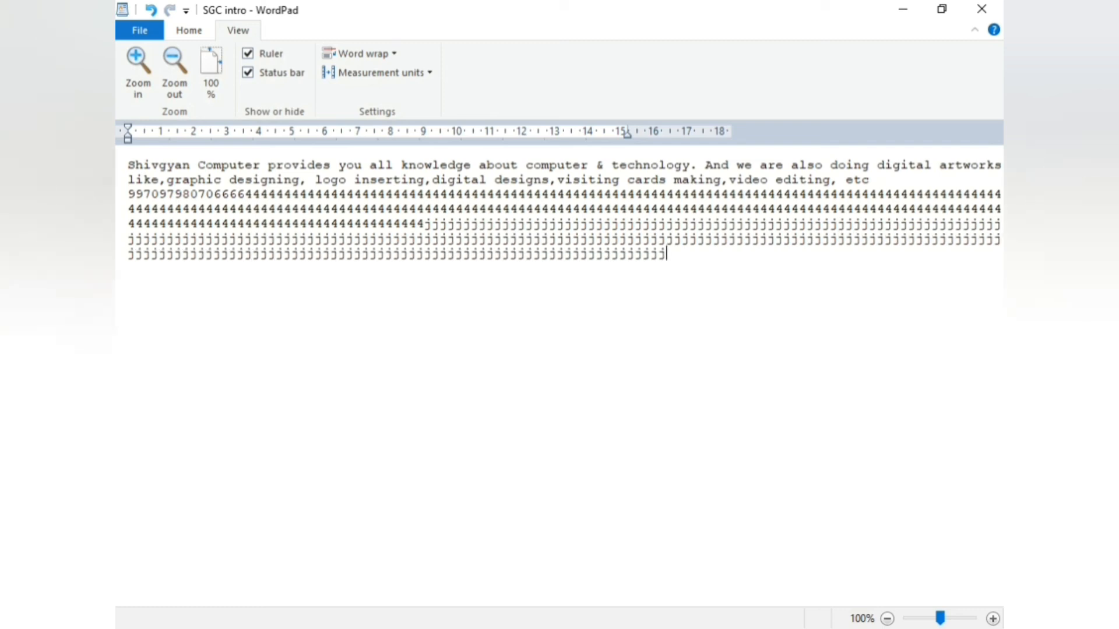
type("jjjjjjjjjjjjjjjjjjjjjjjjjjjjjjjjjjjjjjjjjjjjjjjjjjjjjjjjjjjjjjjjjjjj")
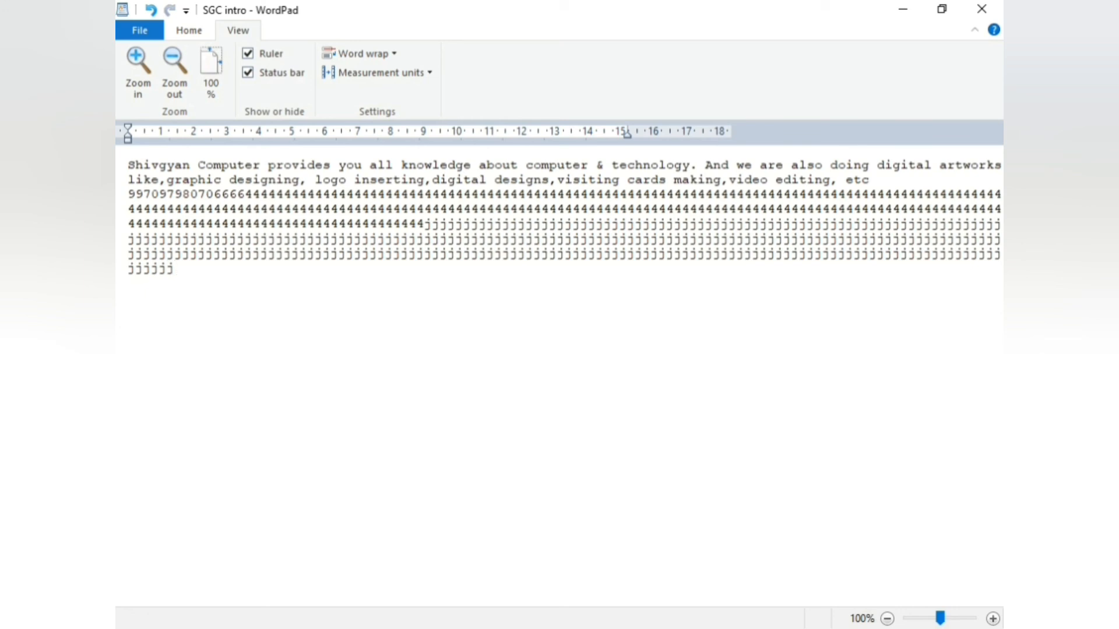
left_click(364, 54)
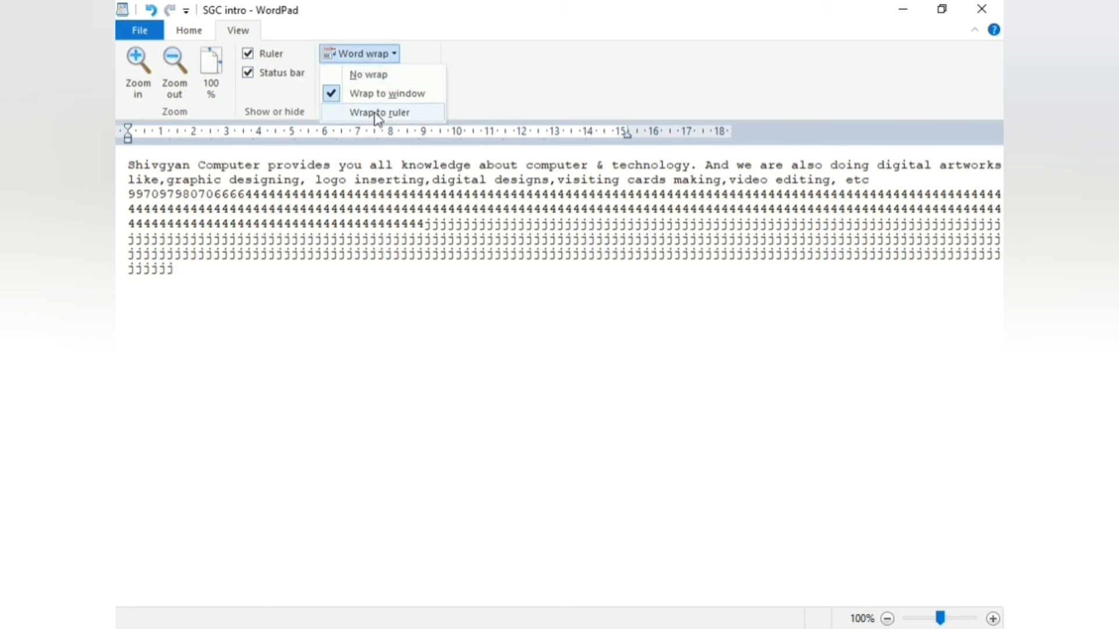
Wrap the text to the ruler and append a run of 's' characters after the j's
left_click(378, 113)
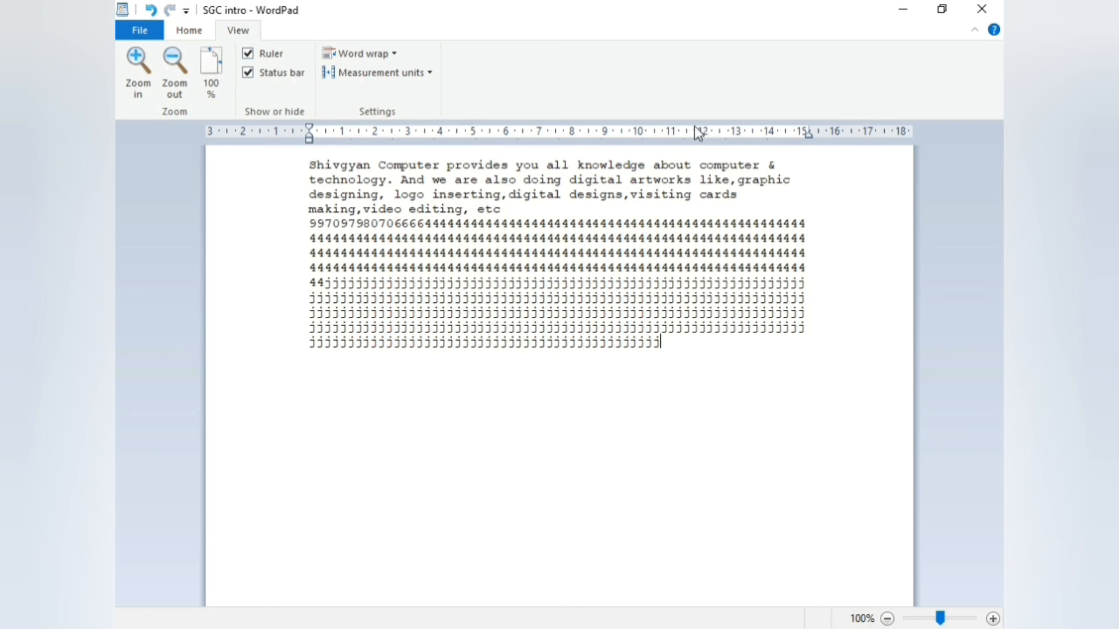
type("ssssssssssssss")
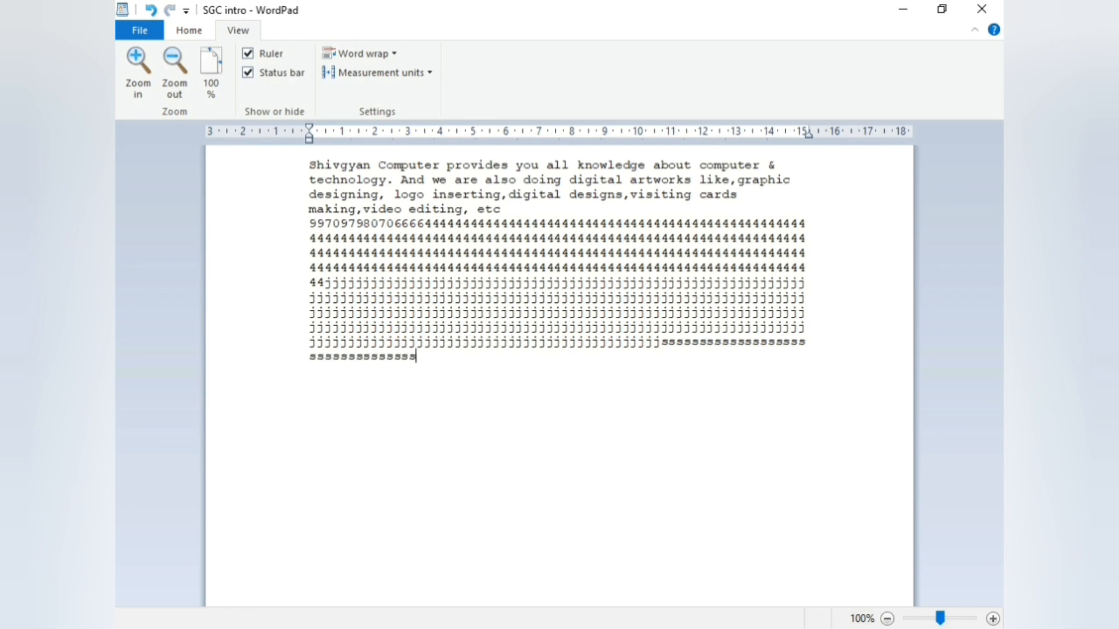
type("sssssssssssssssssssssssssssssssssssssssssssssssssssssssssssss")
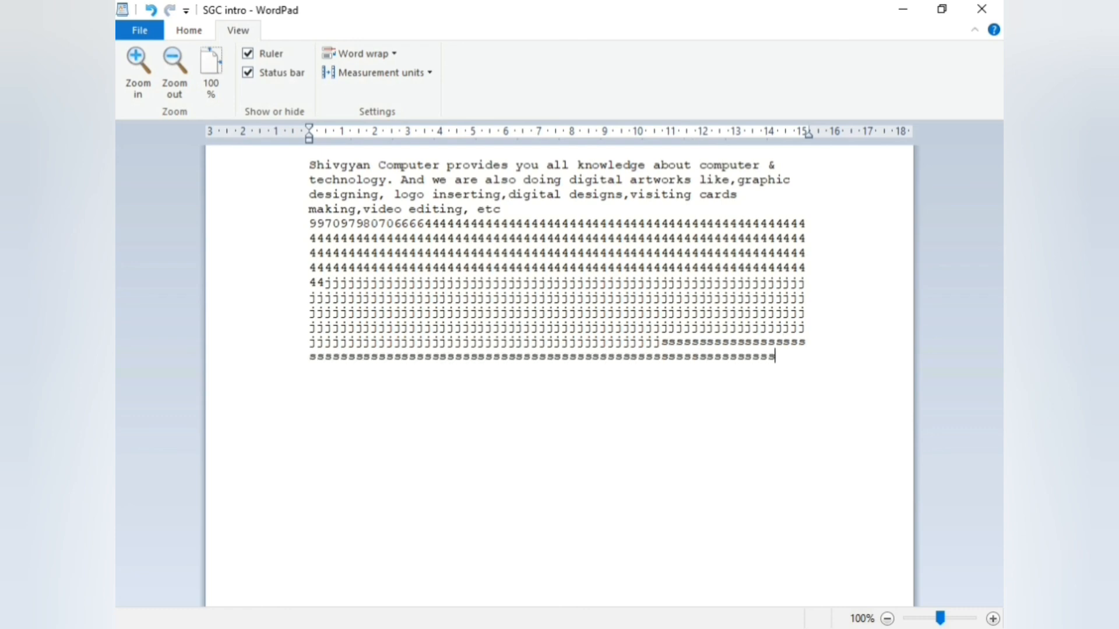
type("ssssssssssssssssssssssssssssssssssssssssssssssss")
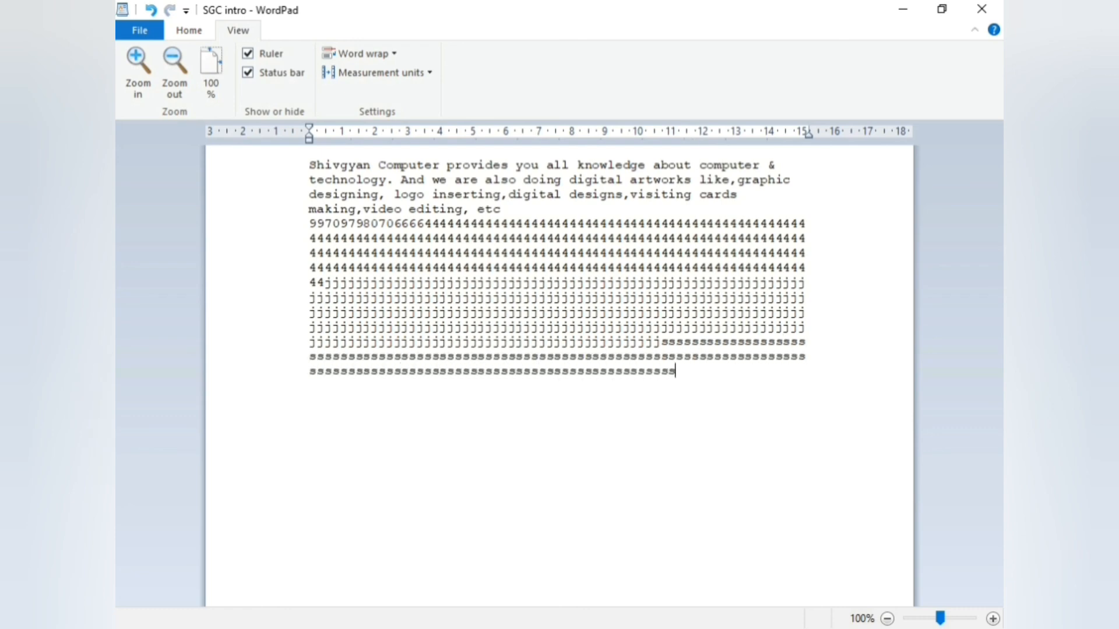
type("sssssssssssssssssssssssssssssssss")
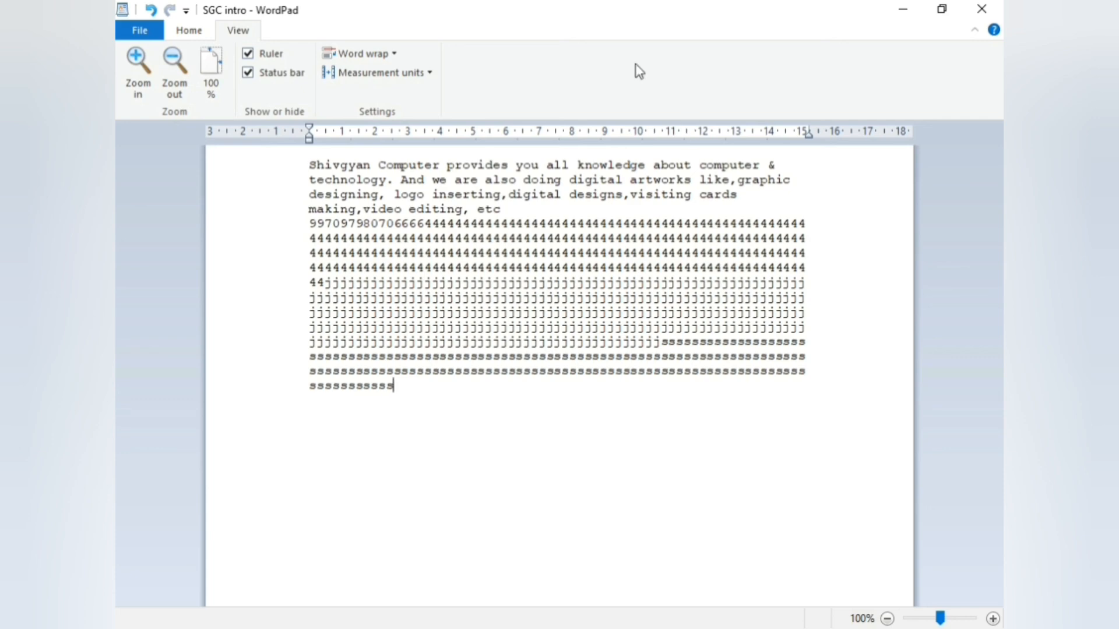
left_click(398, 73)
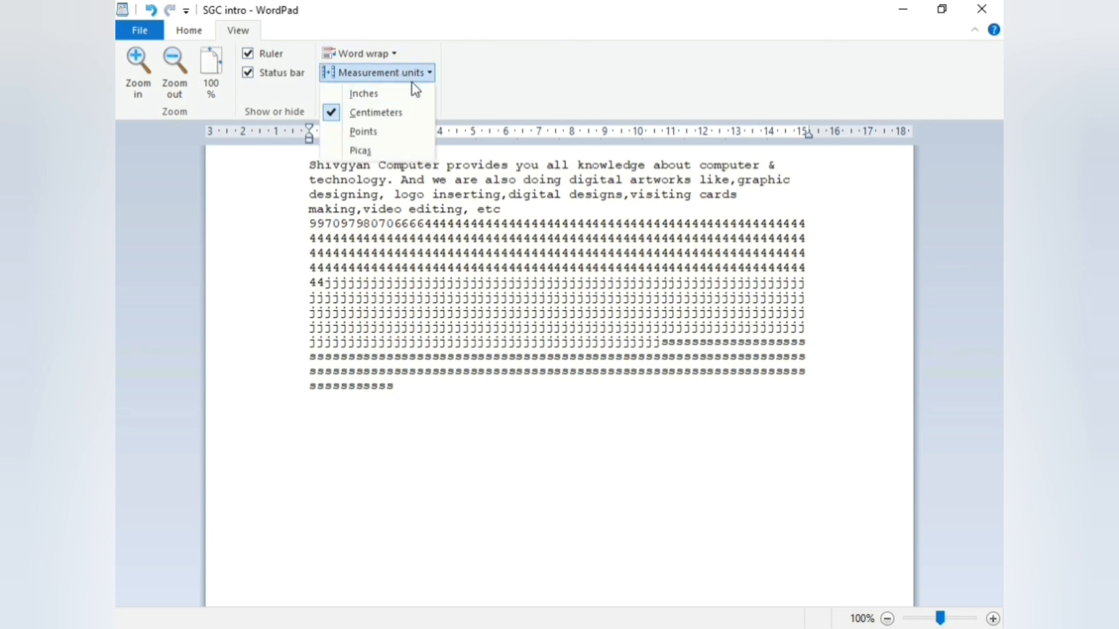
left_click(270, 165)
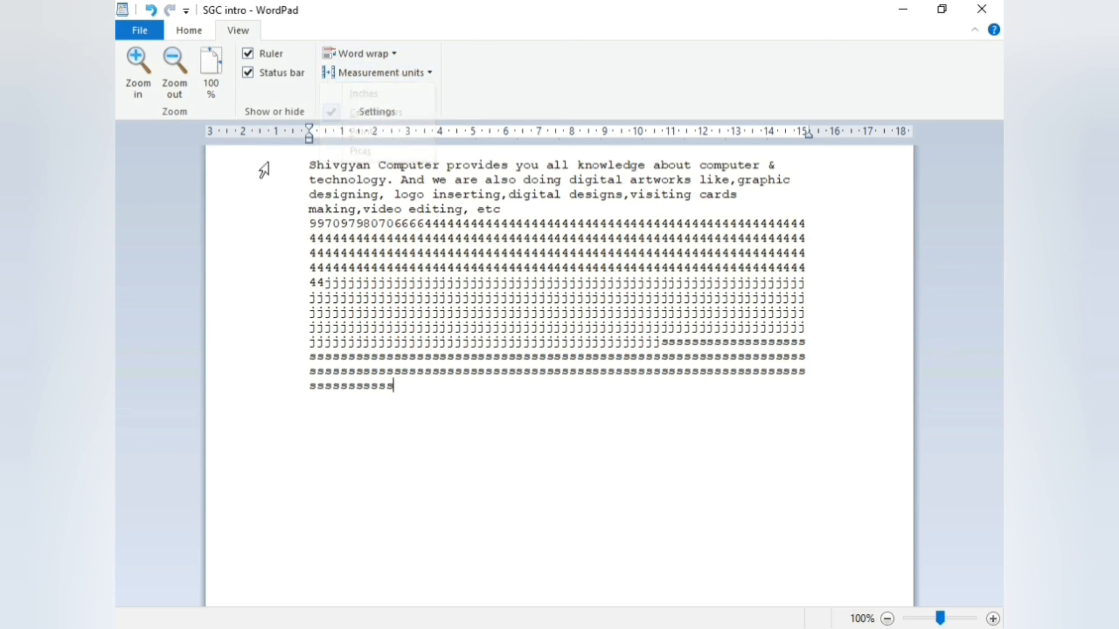
left_click(385, 73)
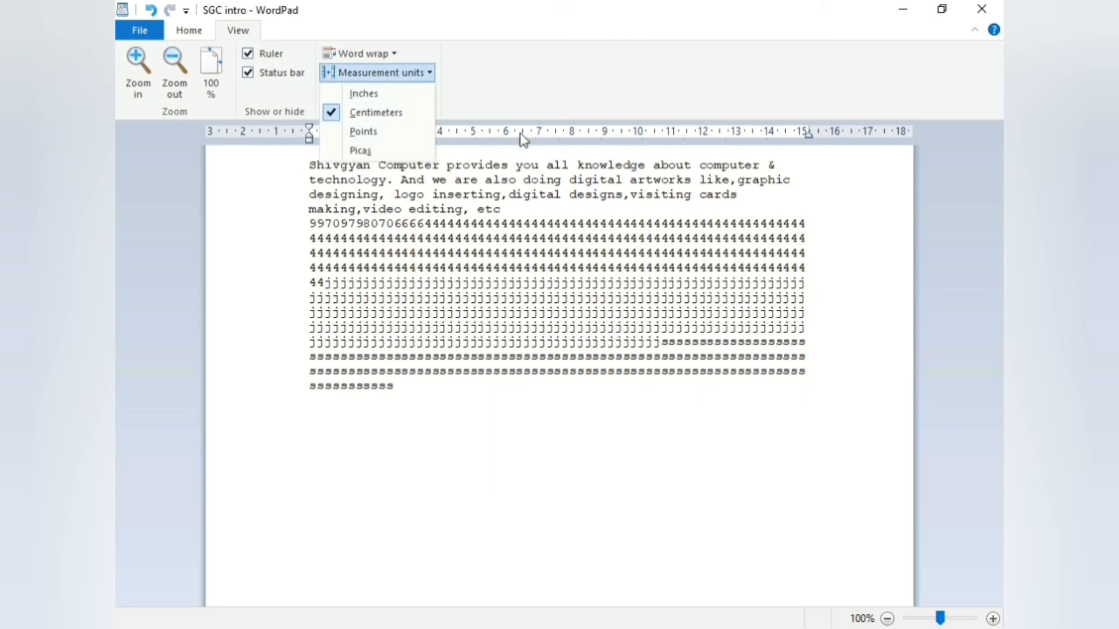
left_click(367, 97)
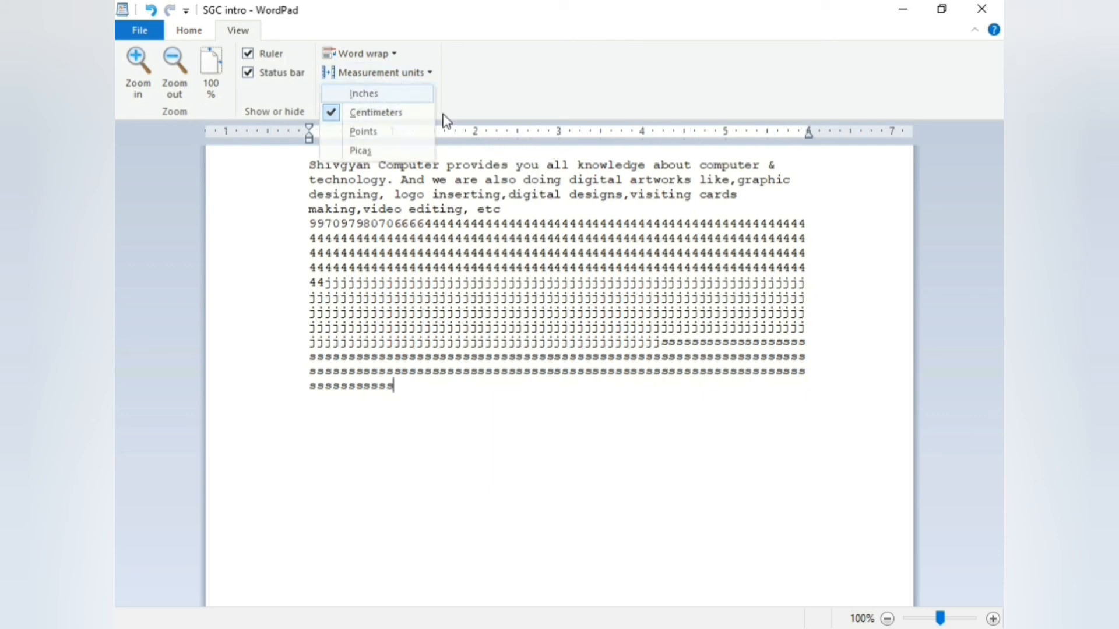
left_click(389, 73)
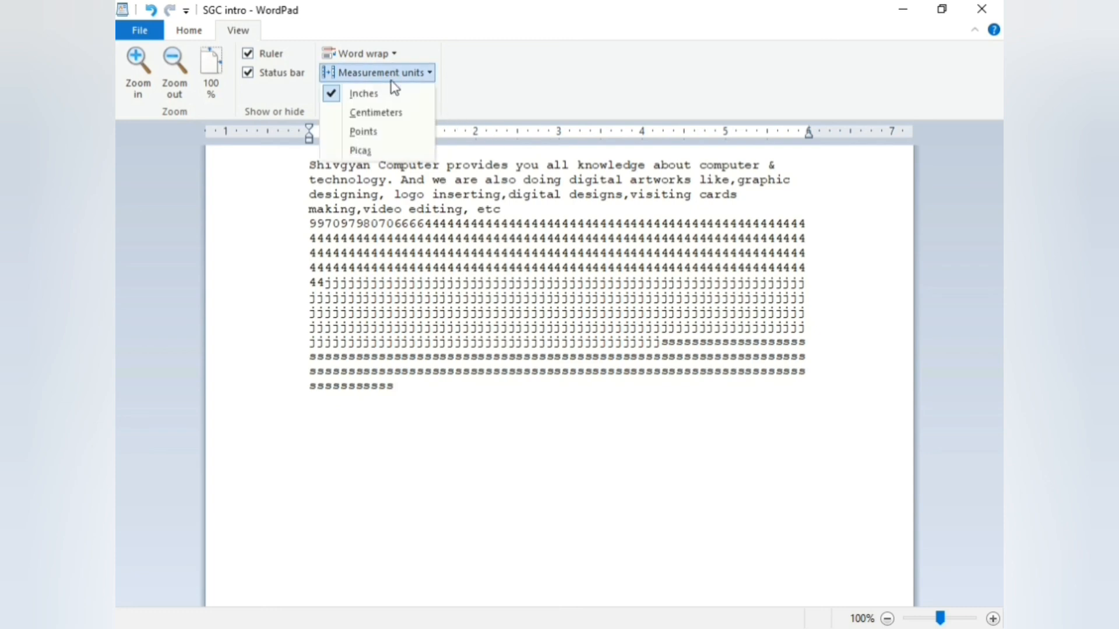
left_click(391, 131)
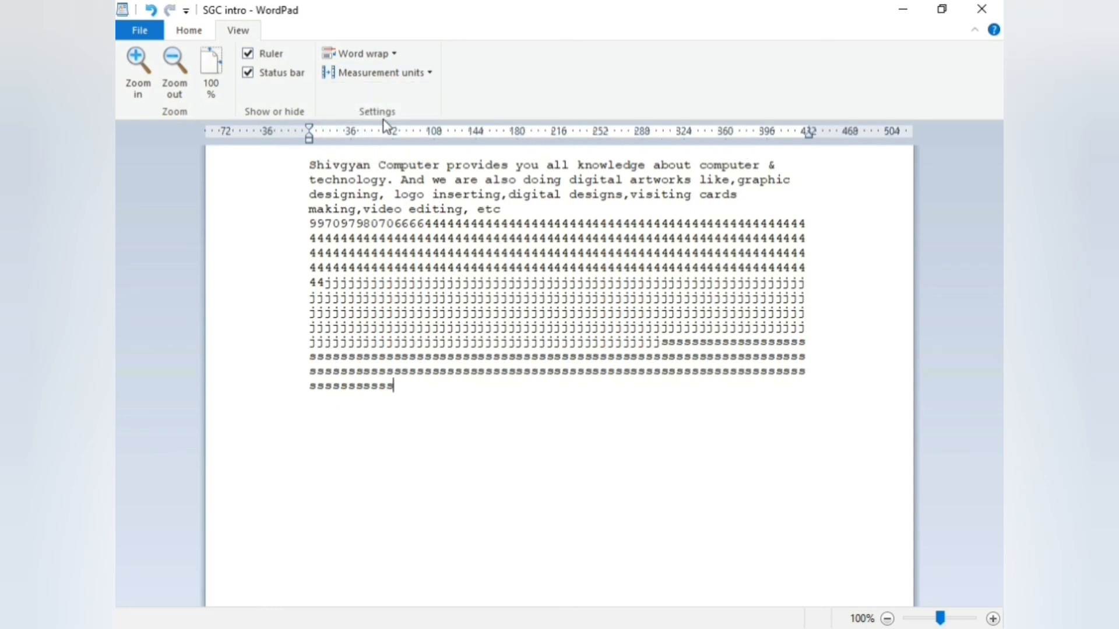
left_click(382, 72)
left_click(383, 150)
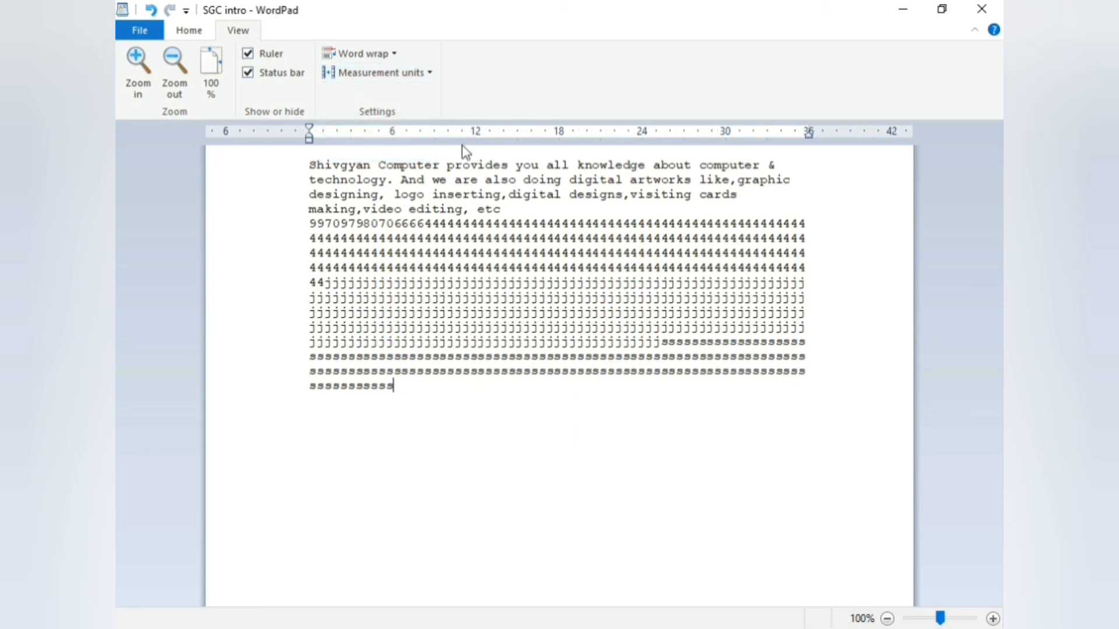
left_click(405, 74)
left_click(380, 110)
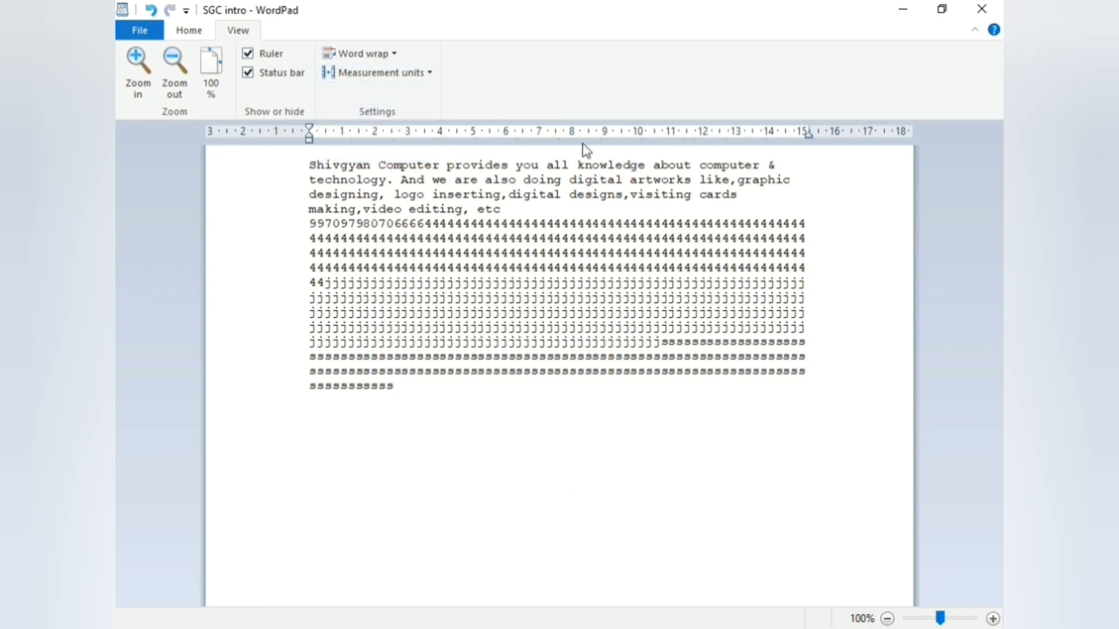